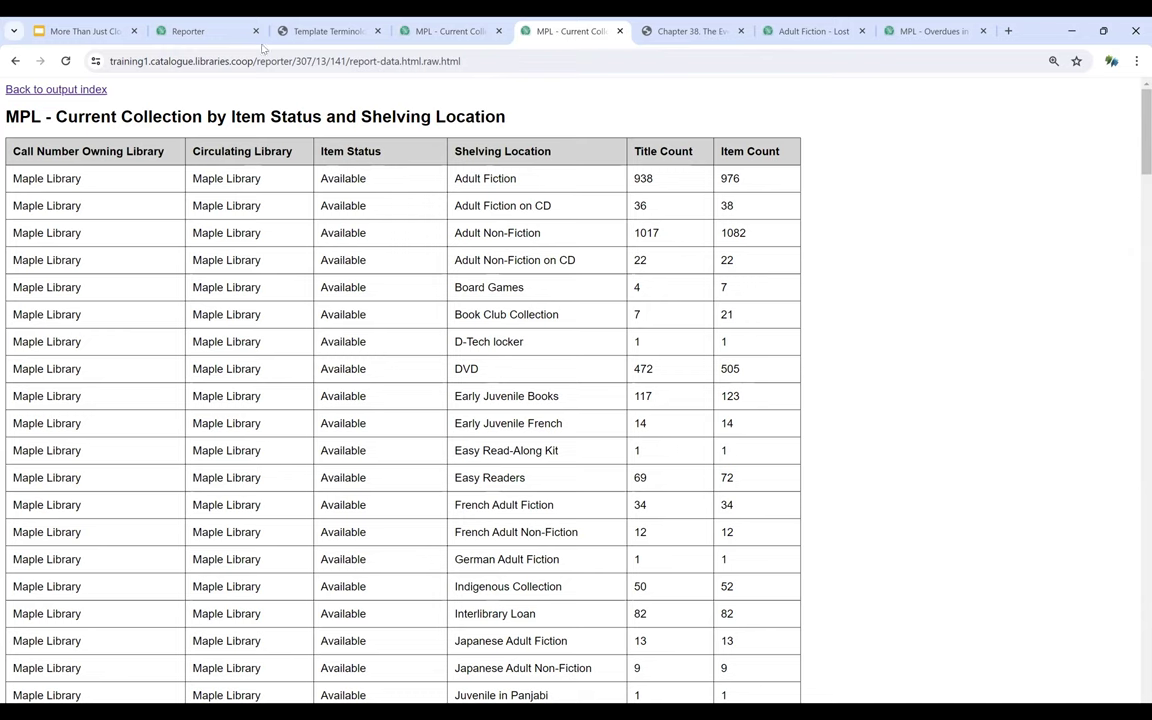
- In Reporter, open the shared GreenLand_templates Collection folder "Item List by Item Attributes" and show all its templates
click(188, 31)
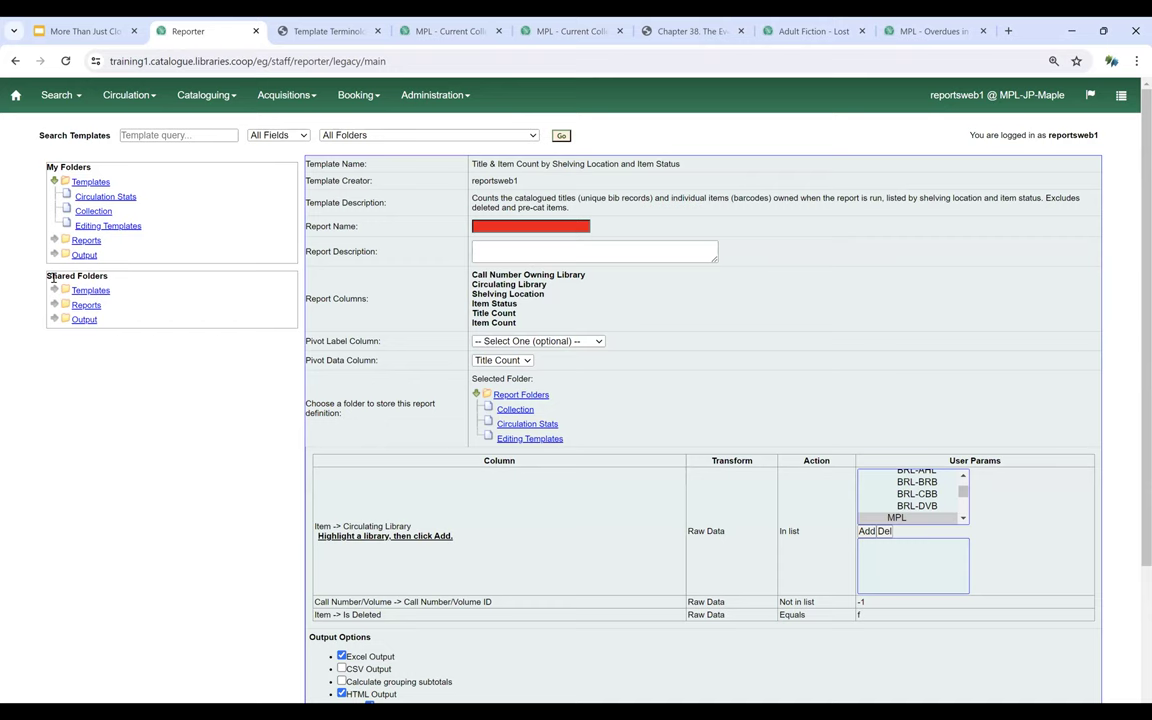
click(54, 290)
click(67, 306)
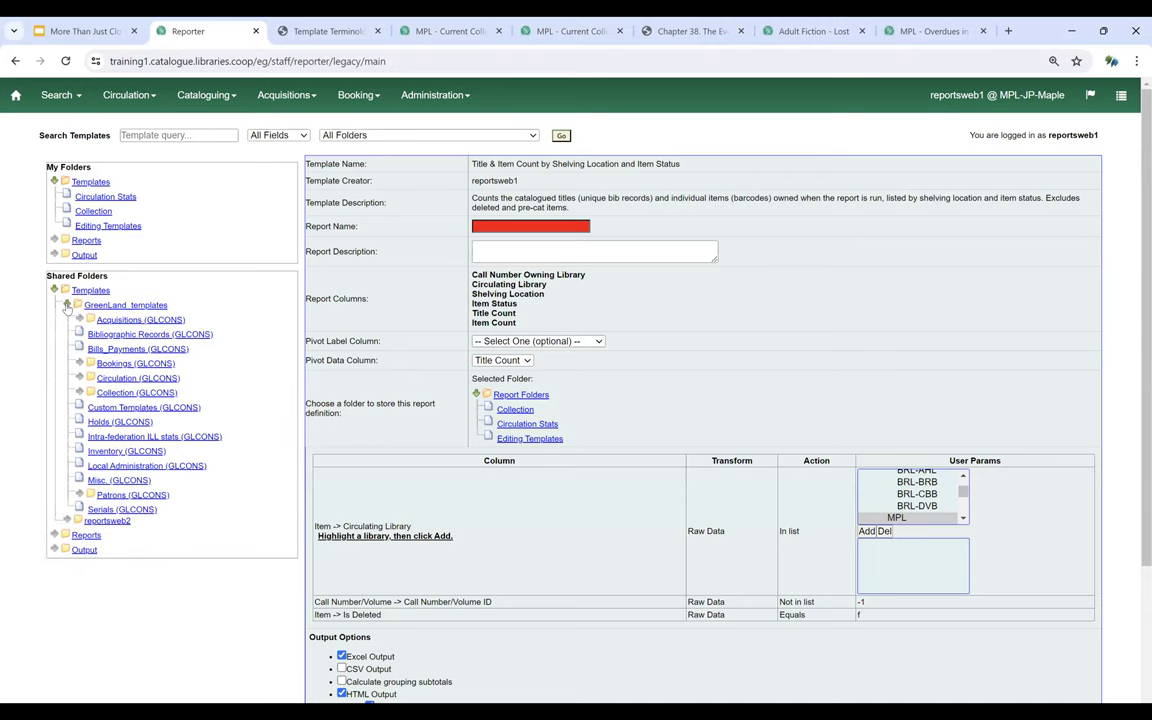
click(79, 392)
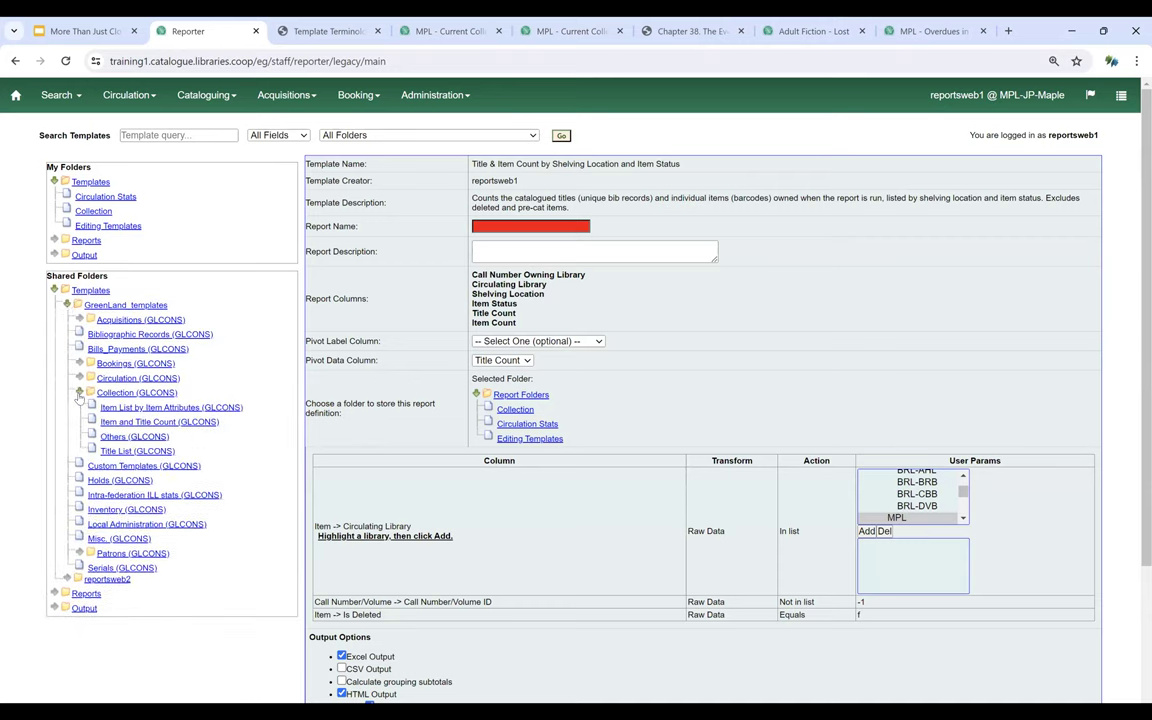
click(172, 408)
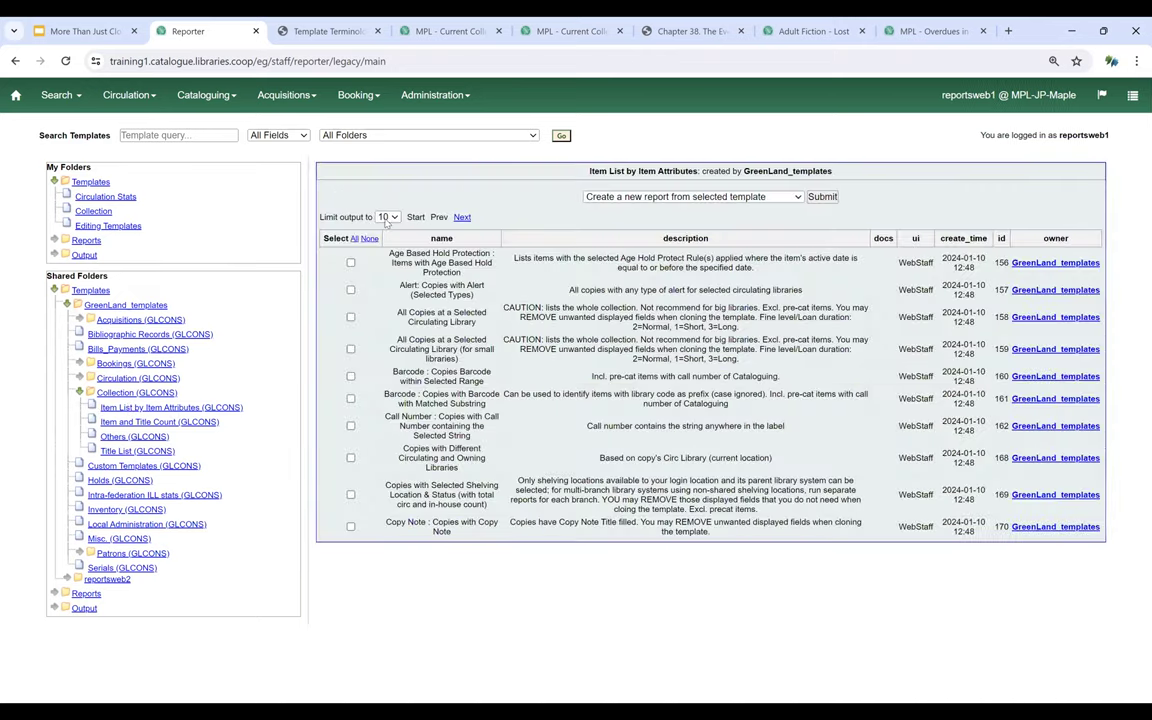
click(391, 218)
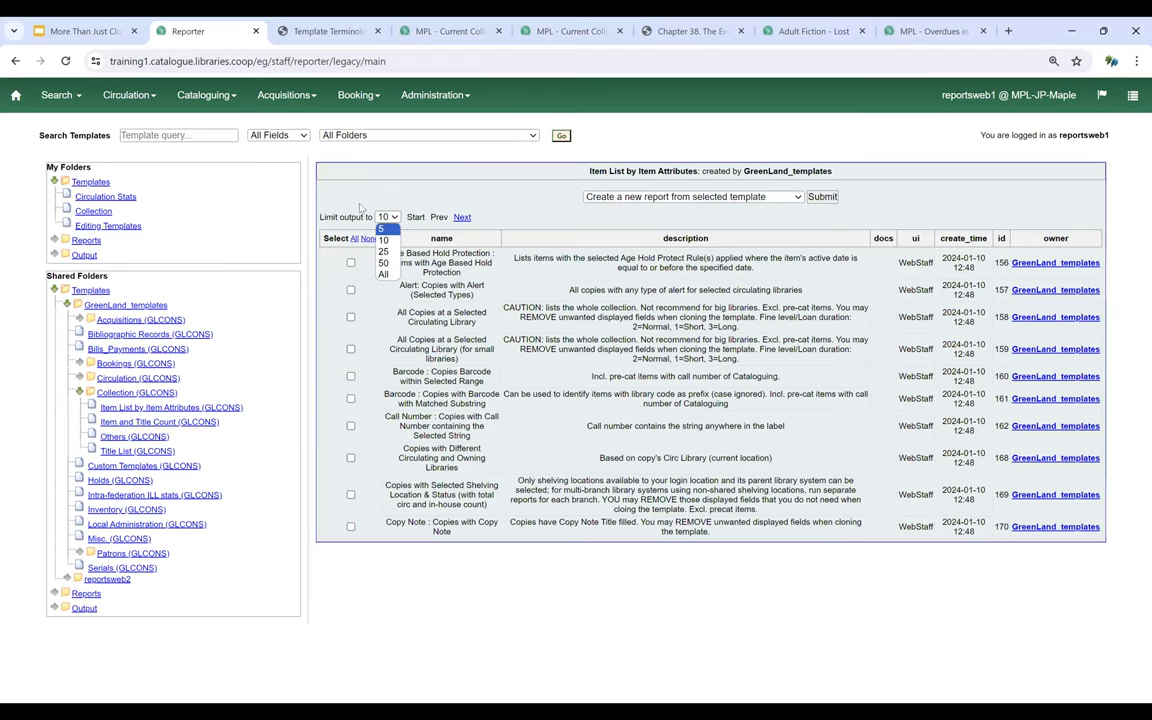
click(384, 274)
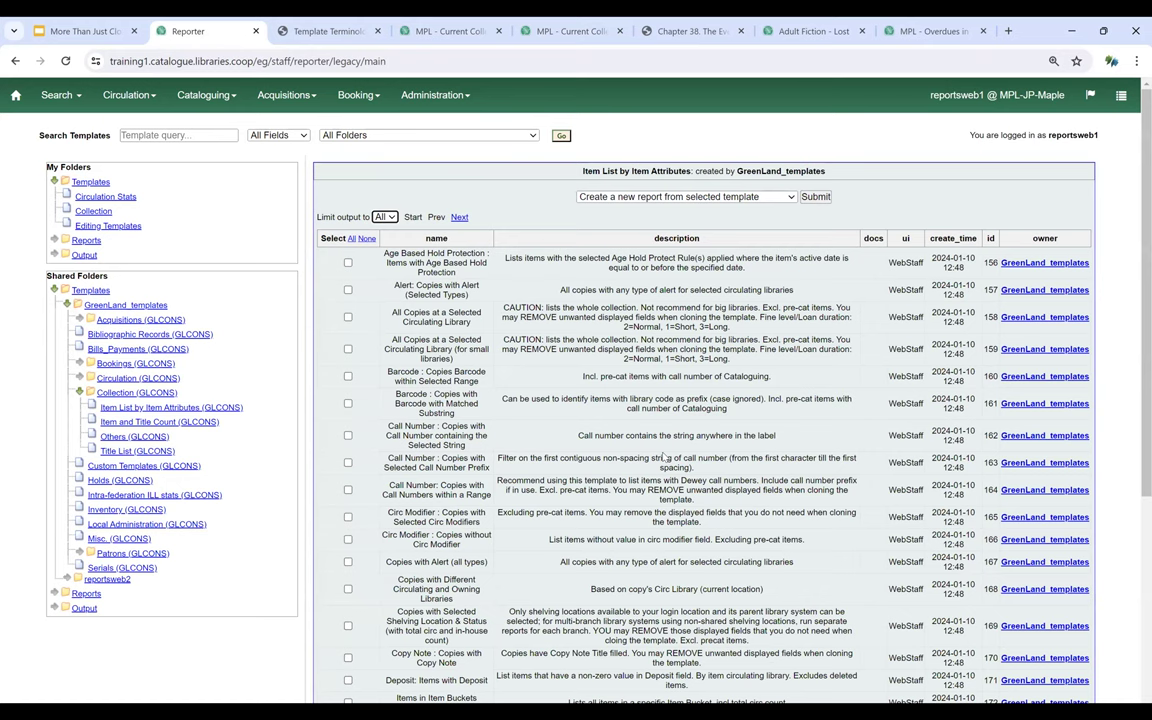
- Create a new report from the "Shelving Location: Items with Selected Shelving Location" template and review its columns and filter parameters
scroll(636, 428, down, 4)
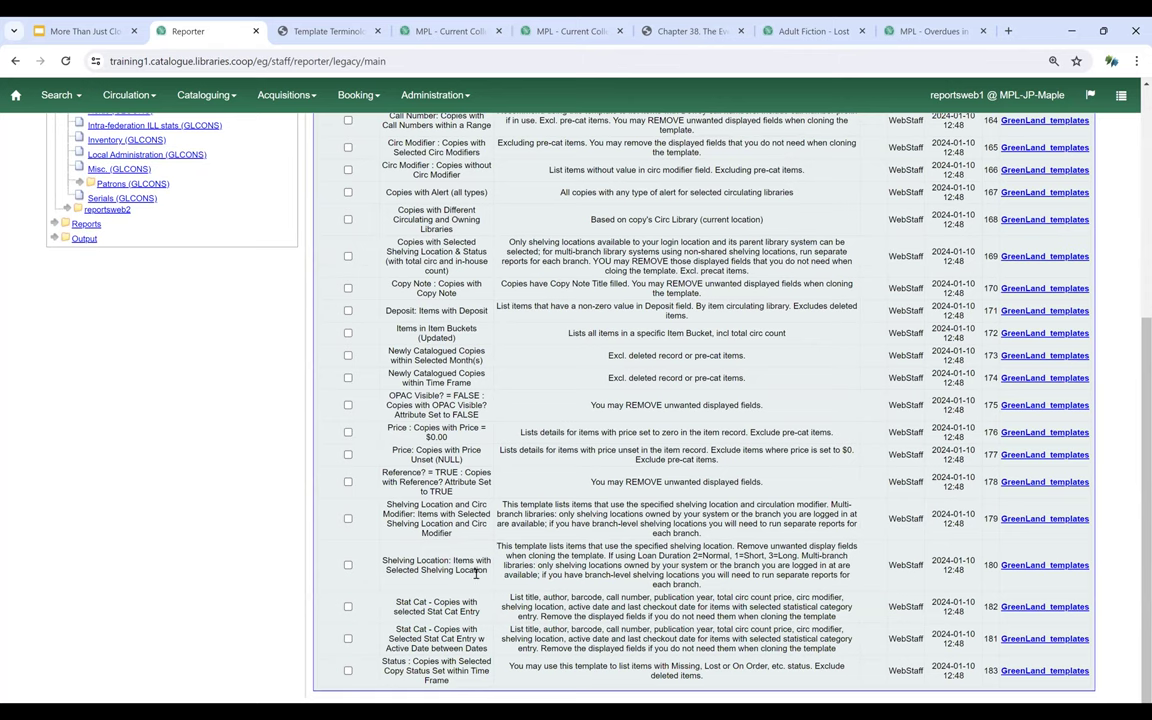
click(348, 565)
scroll(694, 458, up, 4)
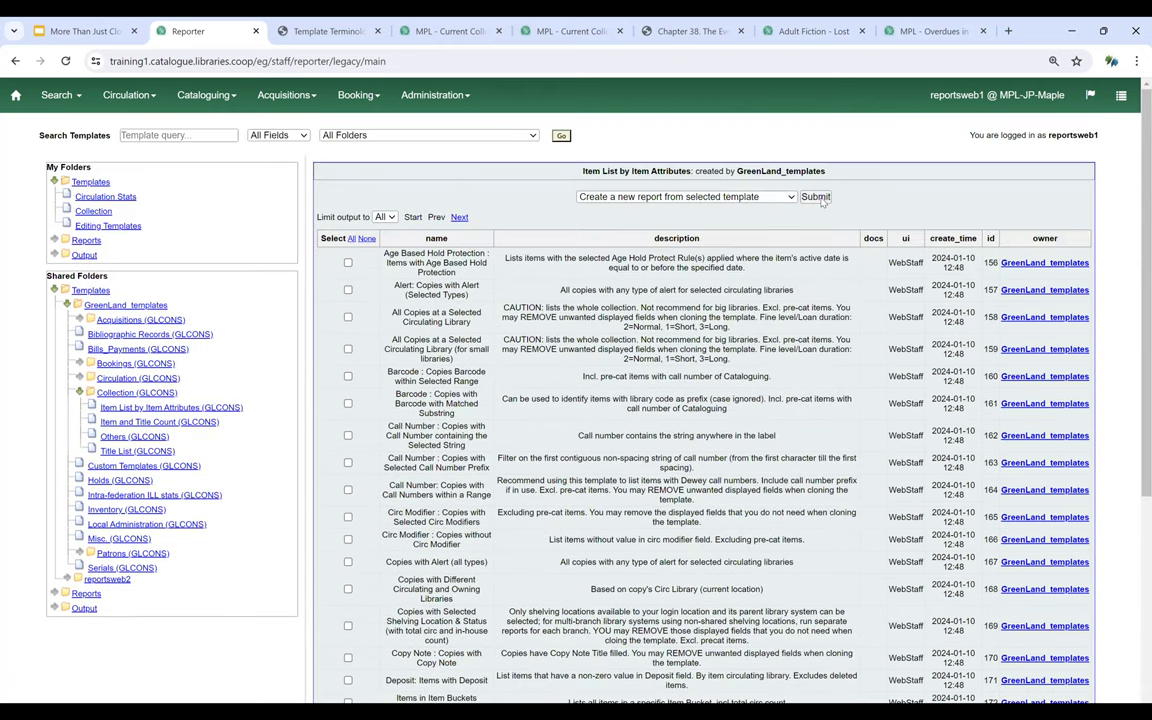
click(815, 197)
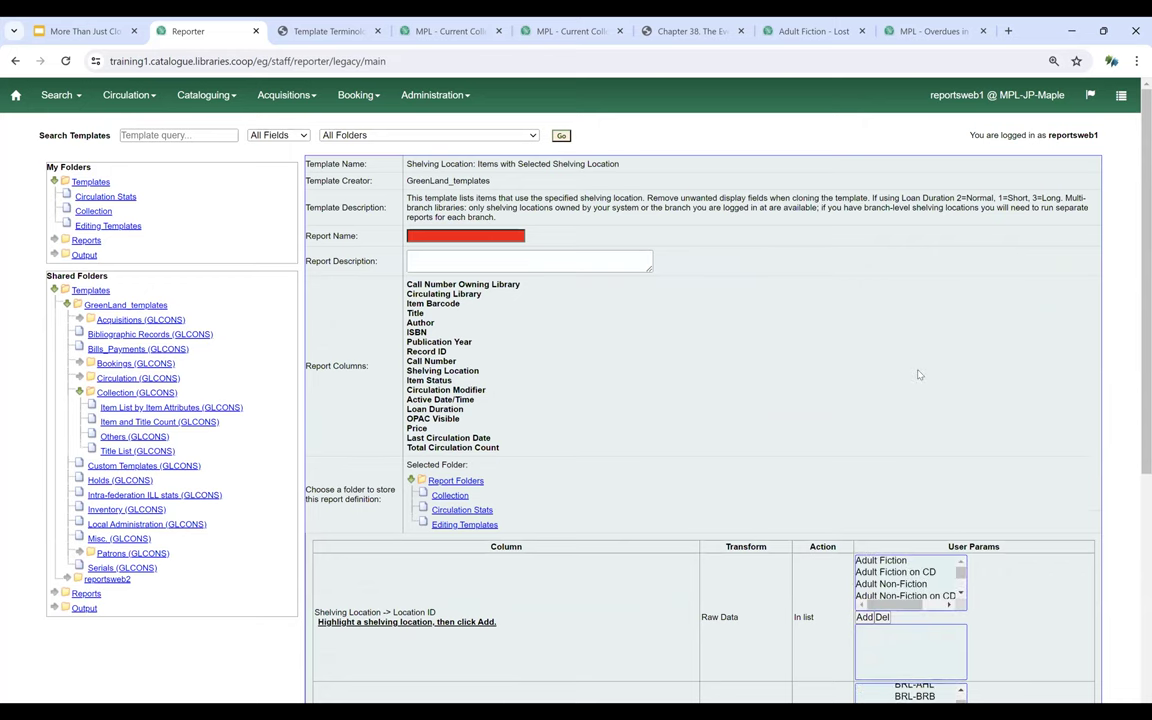
scroll(878, 395, down, 5)
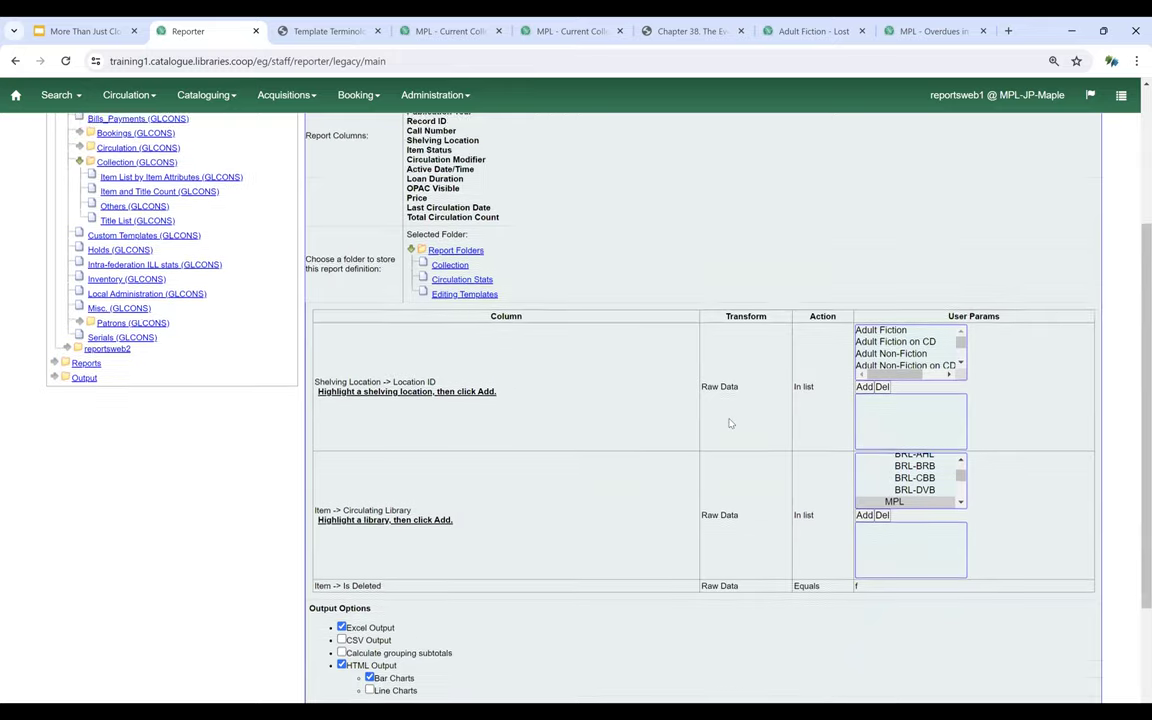
scroll(730, 423, up, 5)
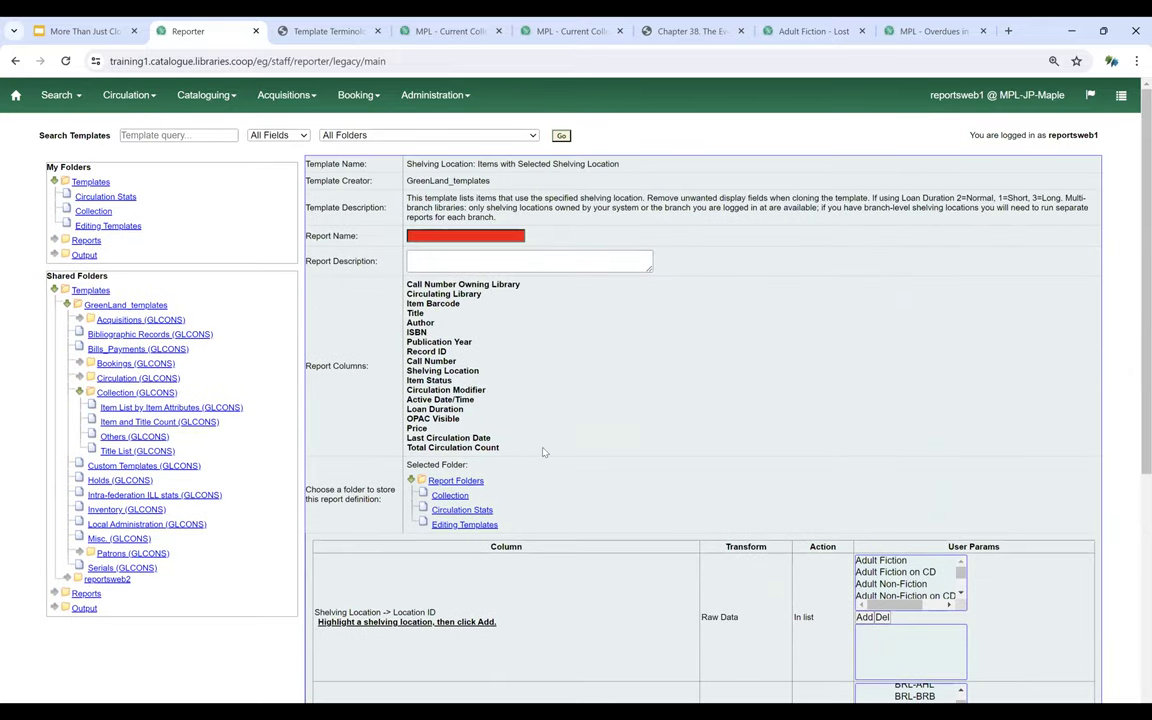
scroll(671, 475, down, 5)
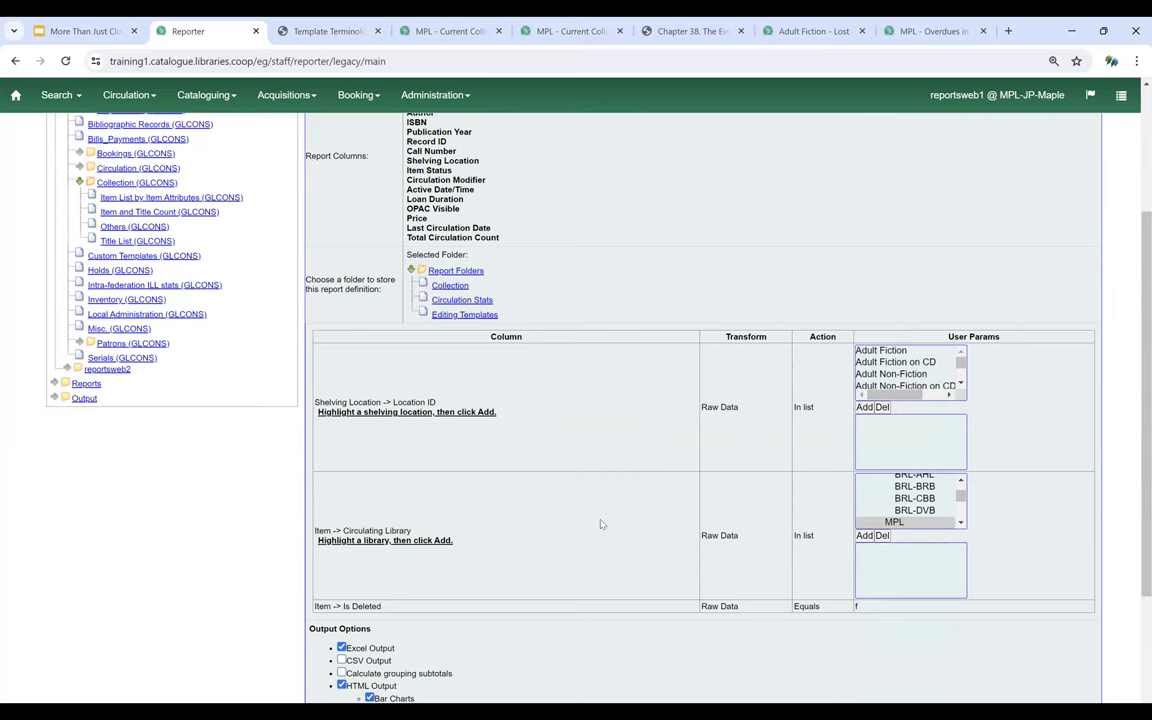
scroll(545, 465, up, 3)
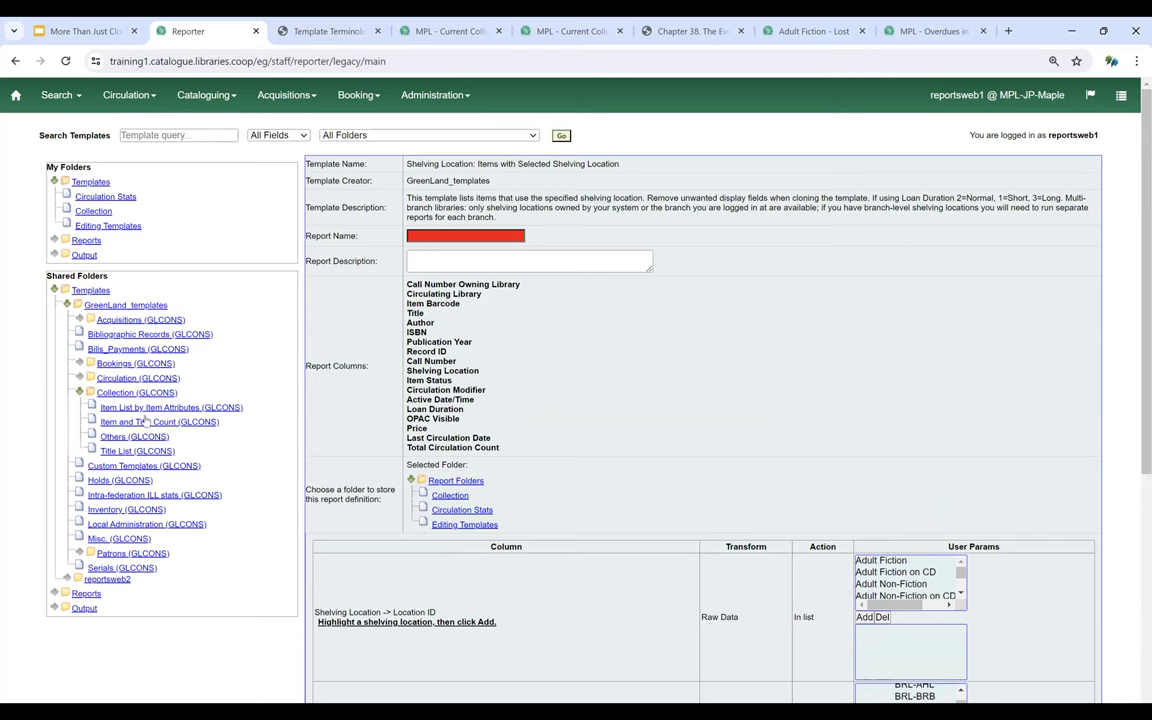
- Clone the "Shelving Location: Items with Selected Shelving Location" template from the shared Collection templates into the Editing Templates folder
click(132, 391)
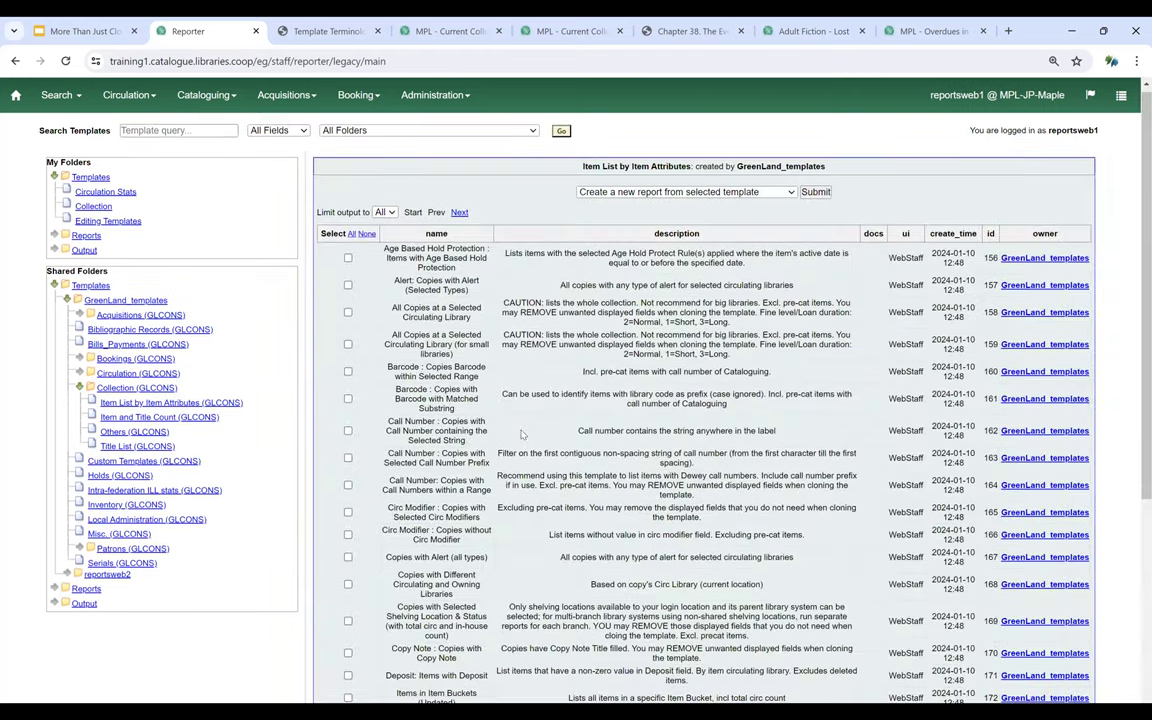
scroll(375, 558, down, 5)
click(348, 584)
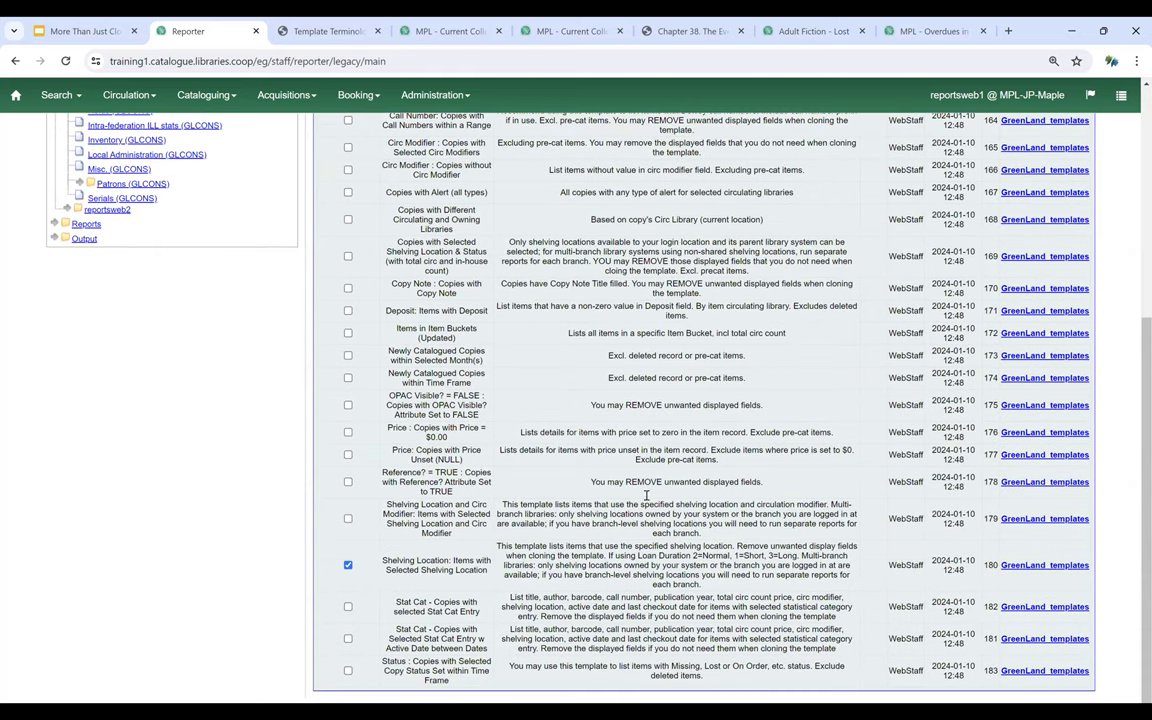
scroll(711, 276, up, 4)
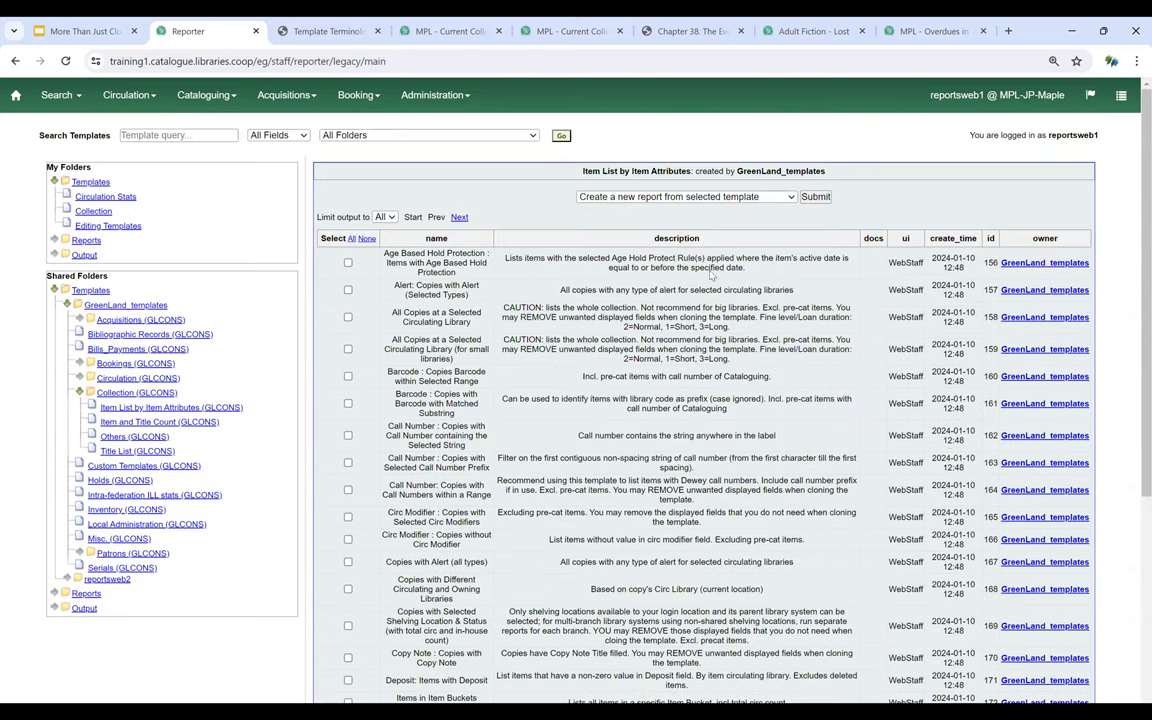
click(736, 197)
click(650, 217)
click(815, 197)
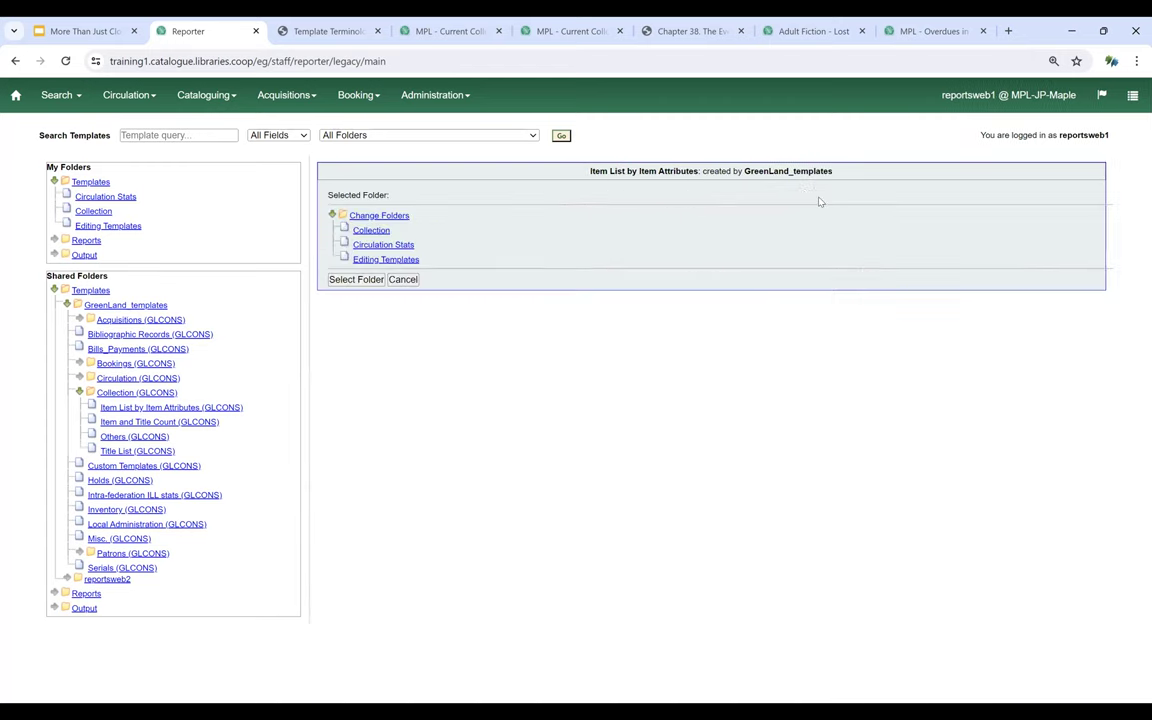
click(386, 259)
click(363, 281)
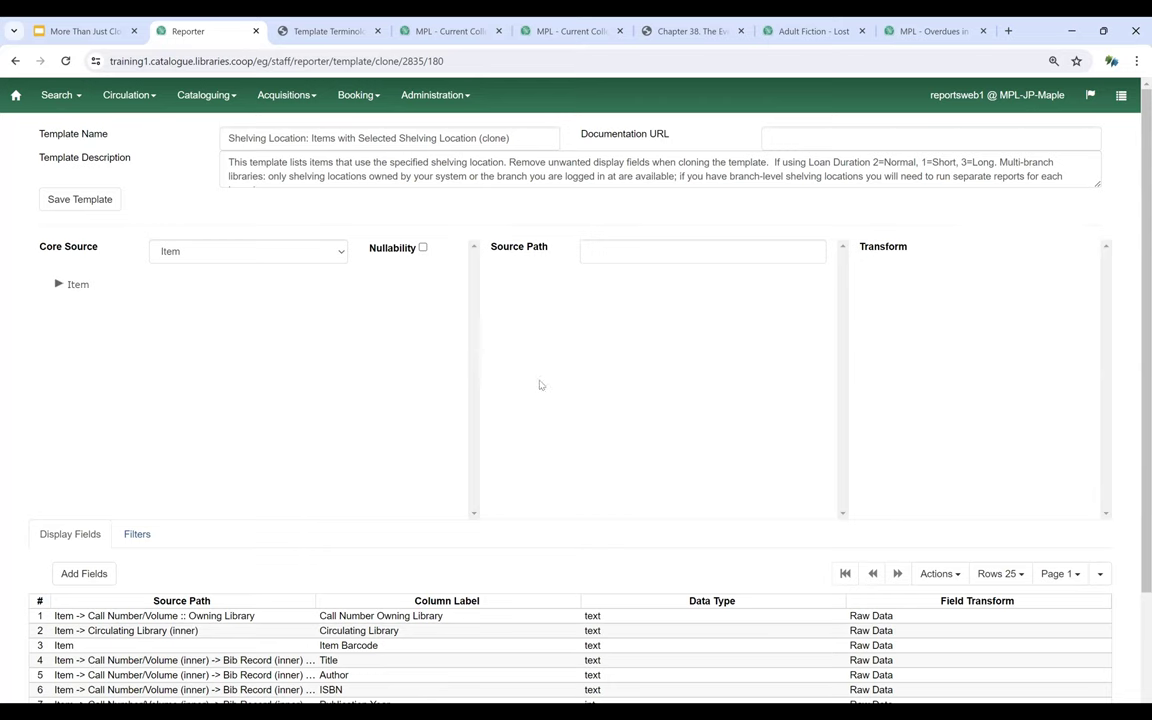
- Review the cloned template's filters and set the Is Deleted filter value to False
click(137, 535)
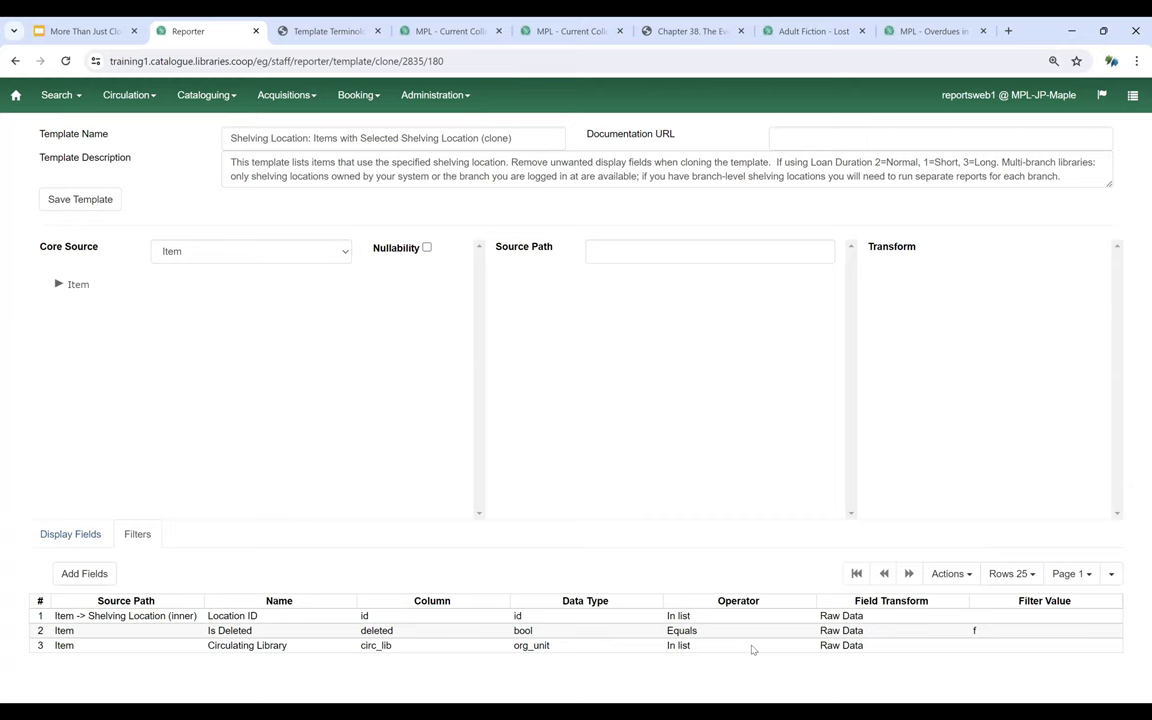
click(605, 648)
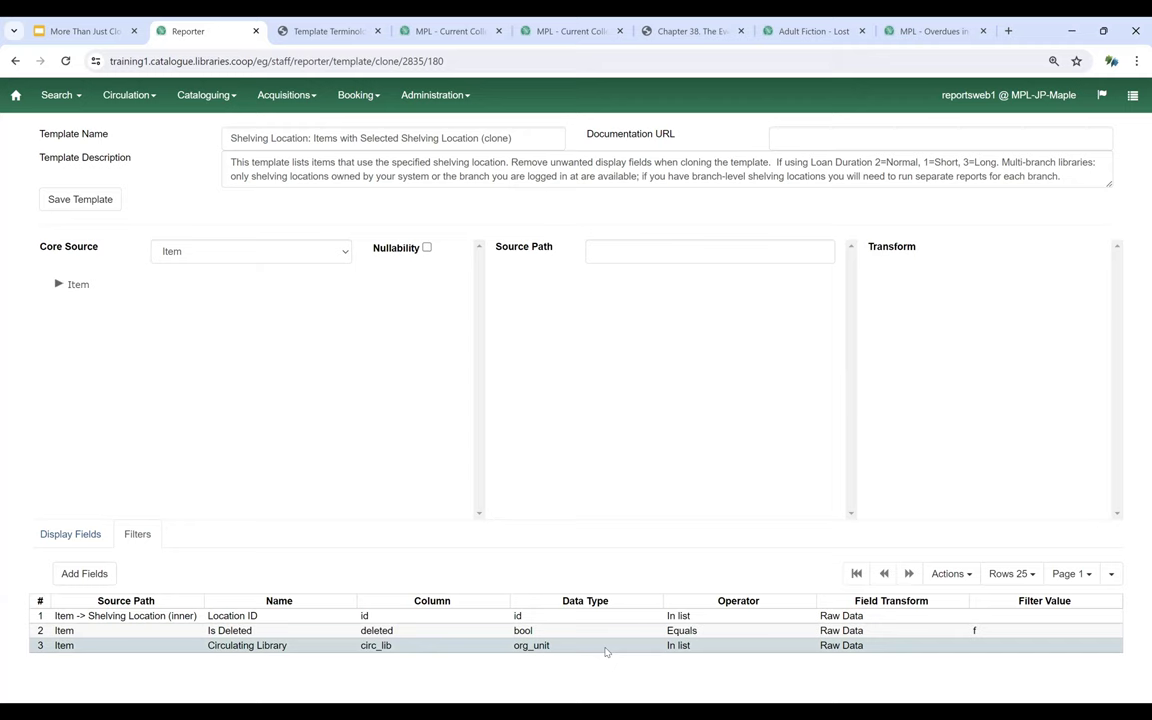
click(601, 634)
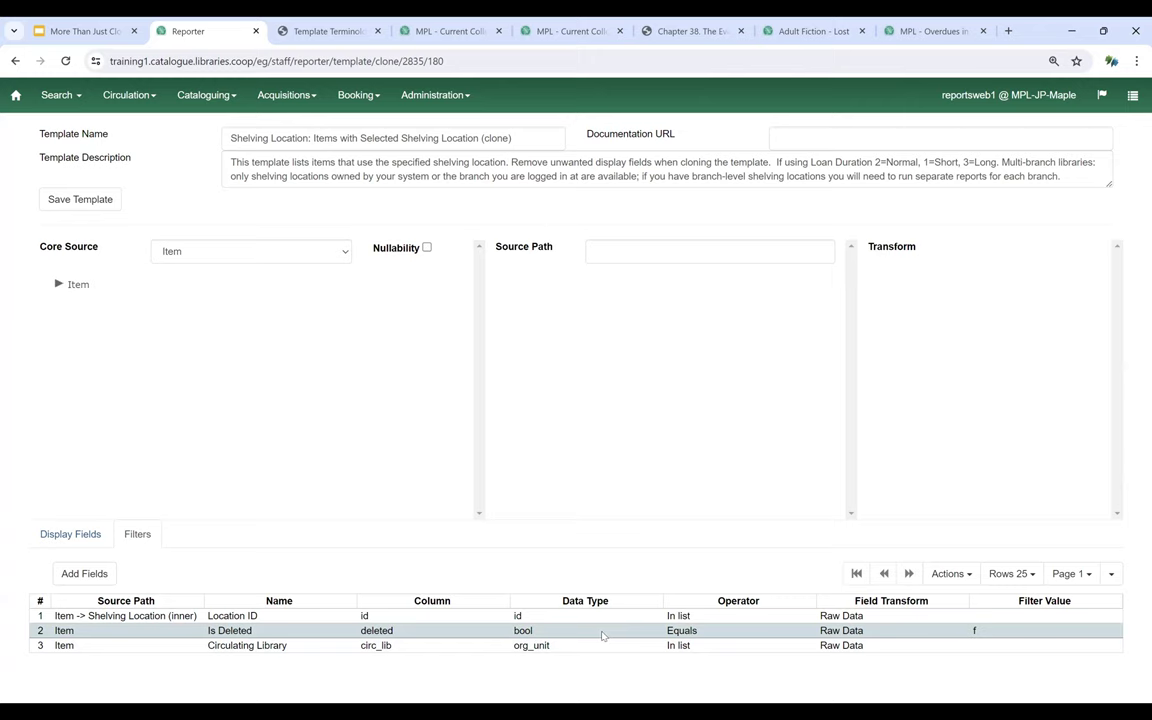
click(969, 579)
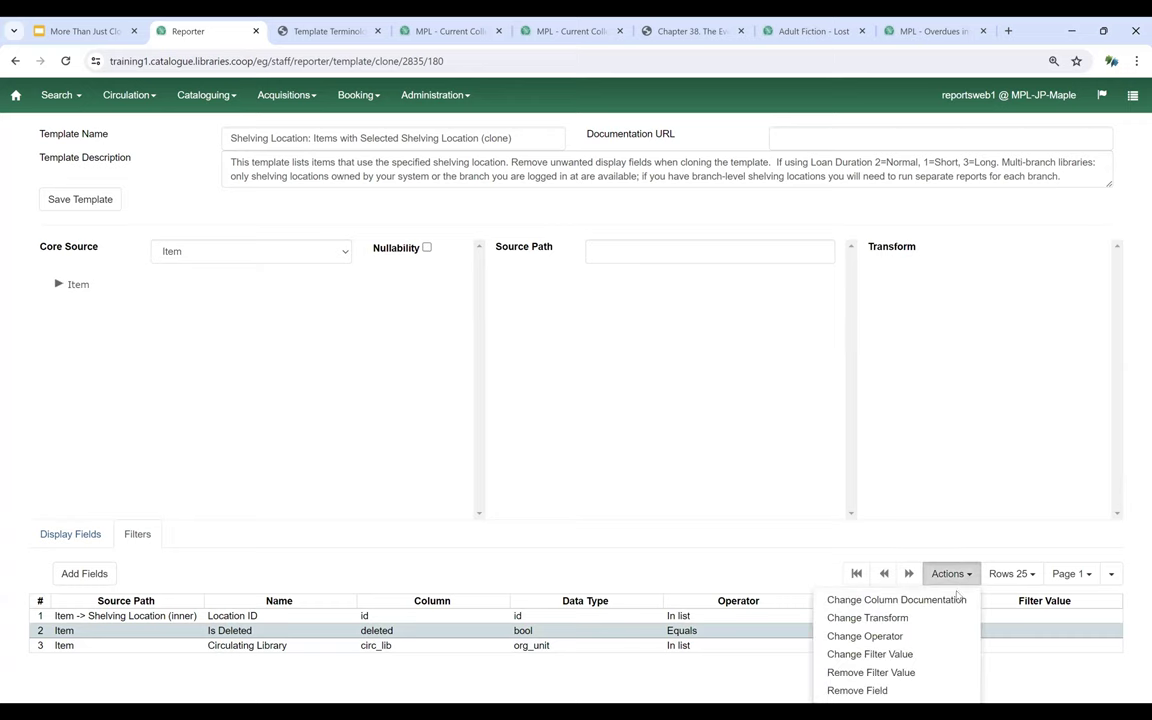
click(872, 655)
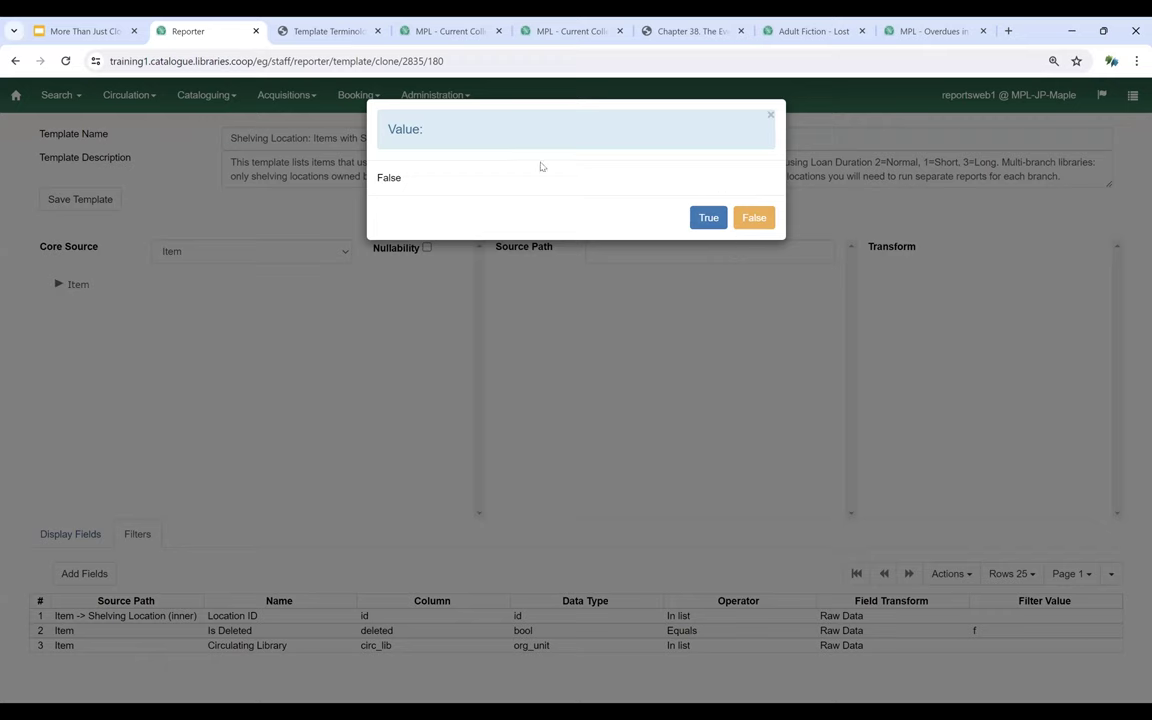
click(759, 220)
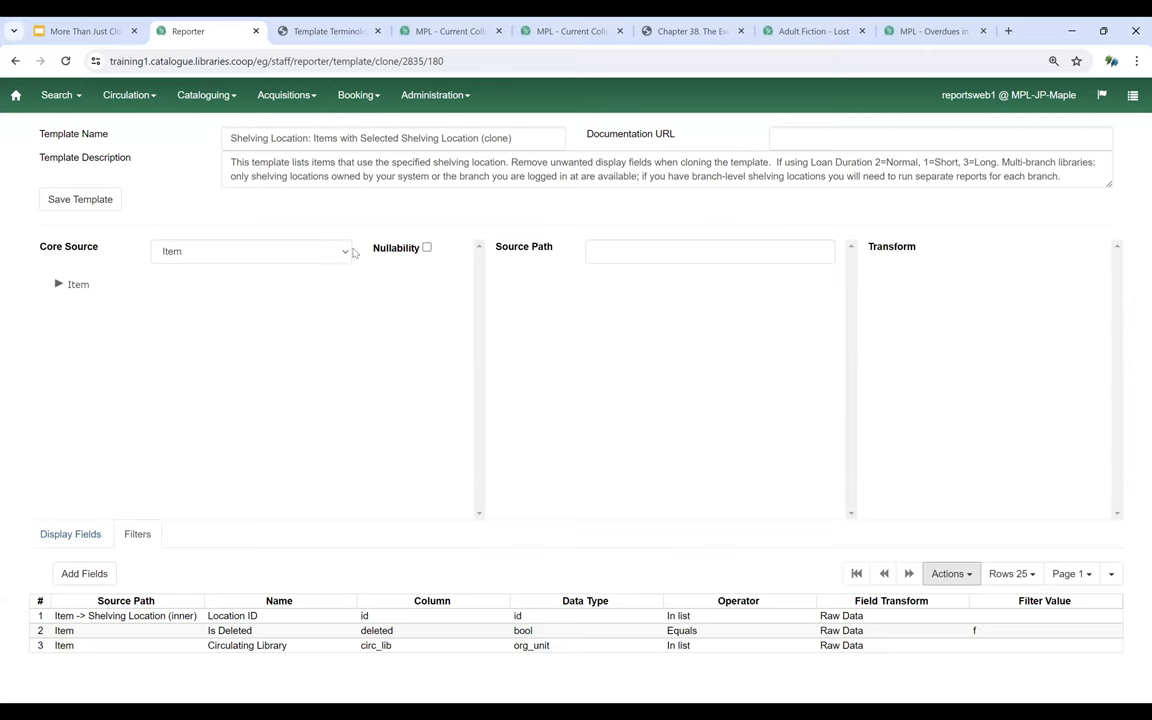
- Remove the Item Status field from the cloned template's display fields
click(93, 535)
scroll(330, 410, down, 3)
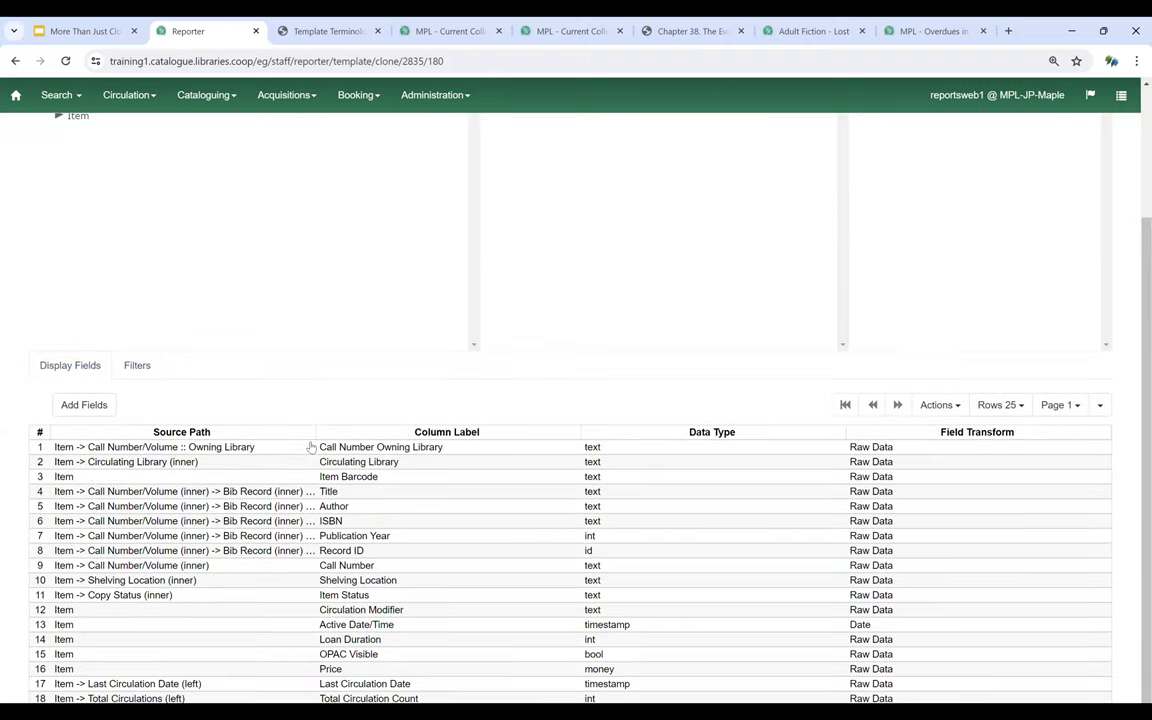
click(367, 591)
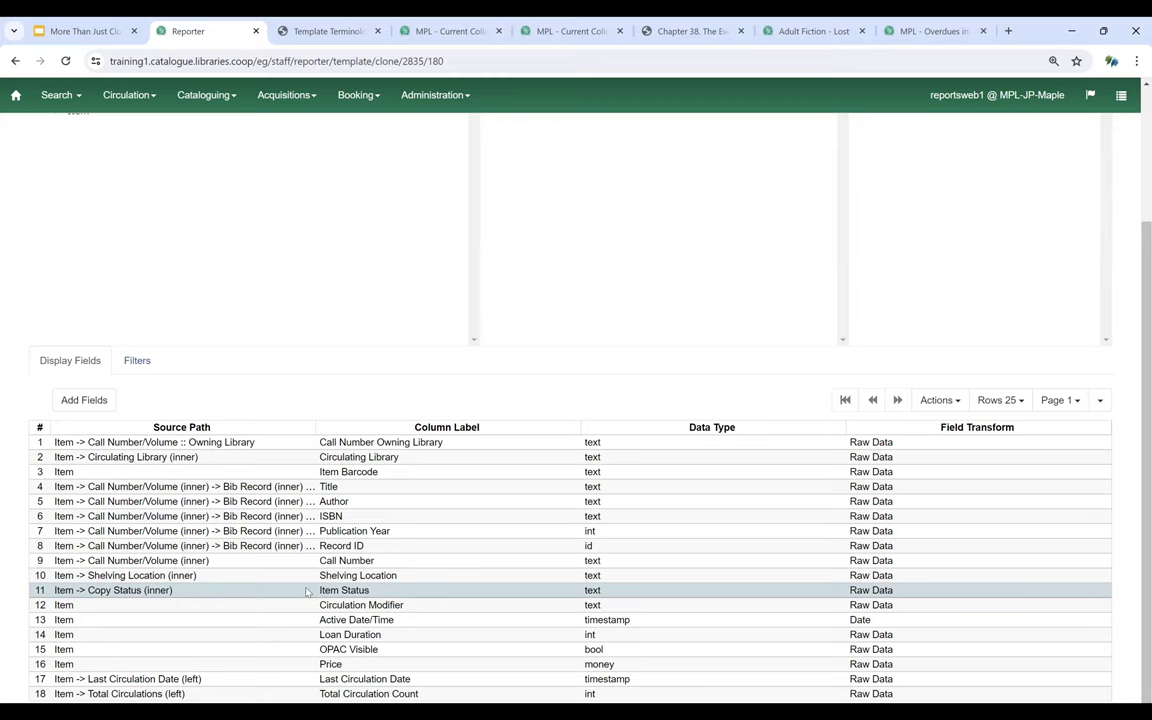
click(936, 400)
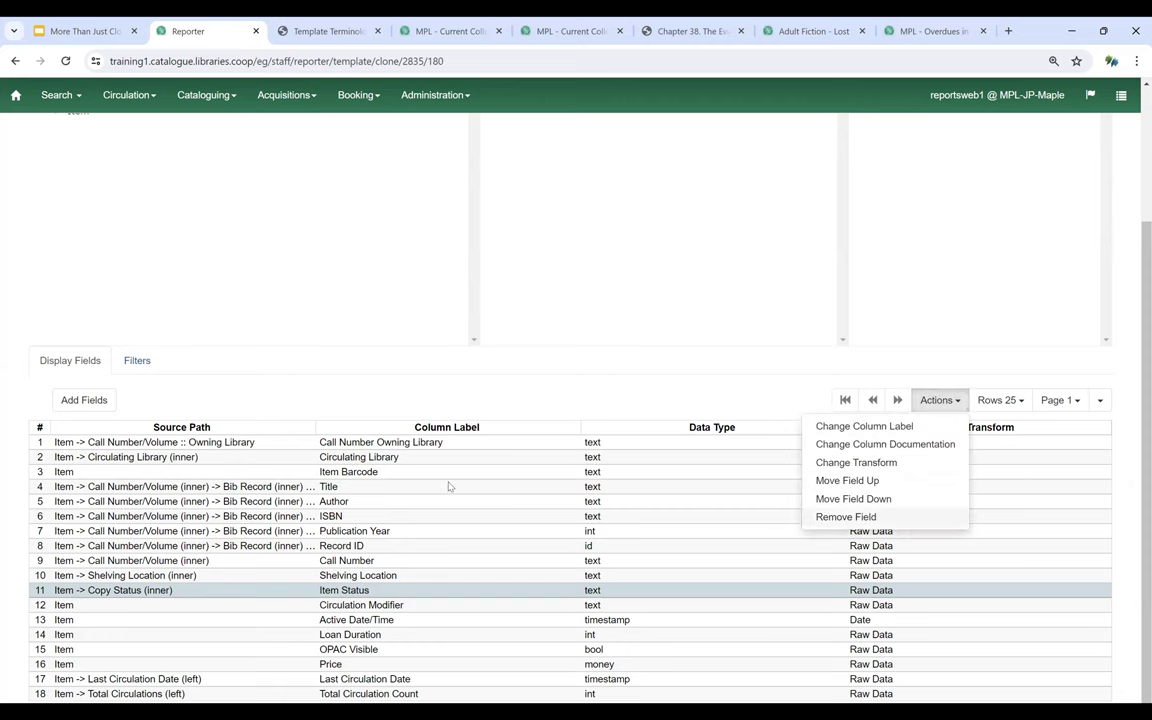
scroll(400, 480, up, 2)
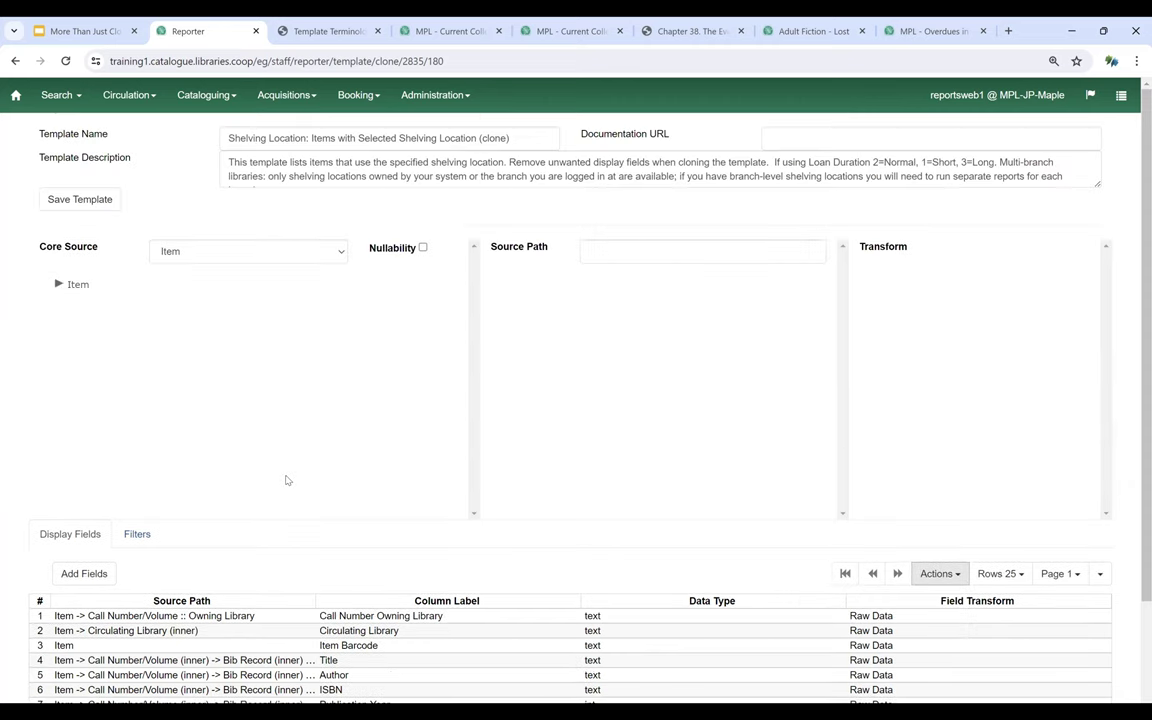
- Add the Name field from Item -> Item Status to the display fields with the Raw Data transform
click(58, 285)
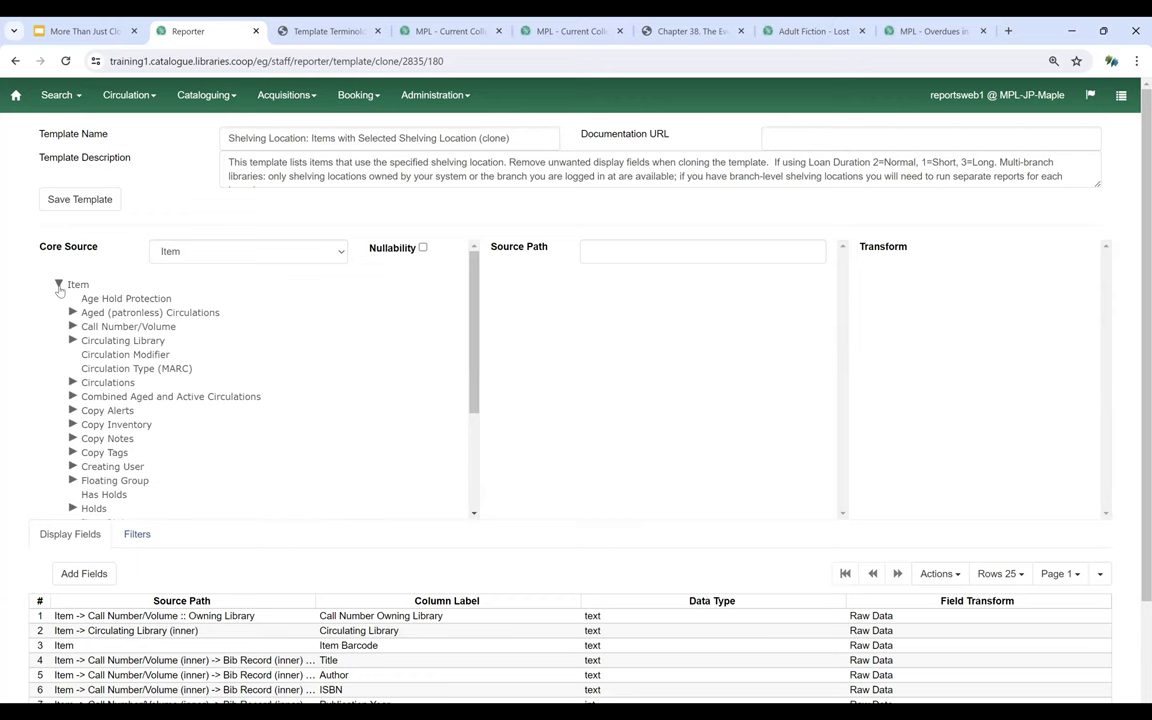
scroll(148, 350, down, 3)
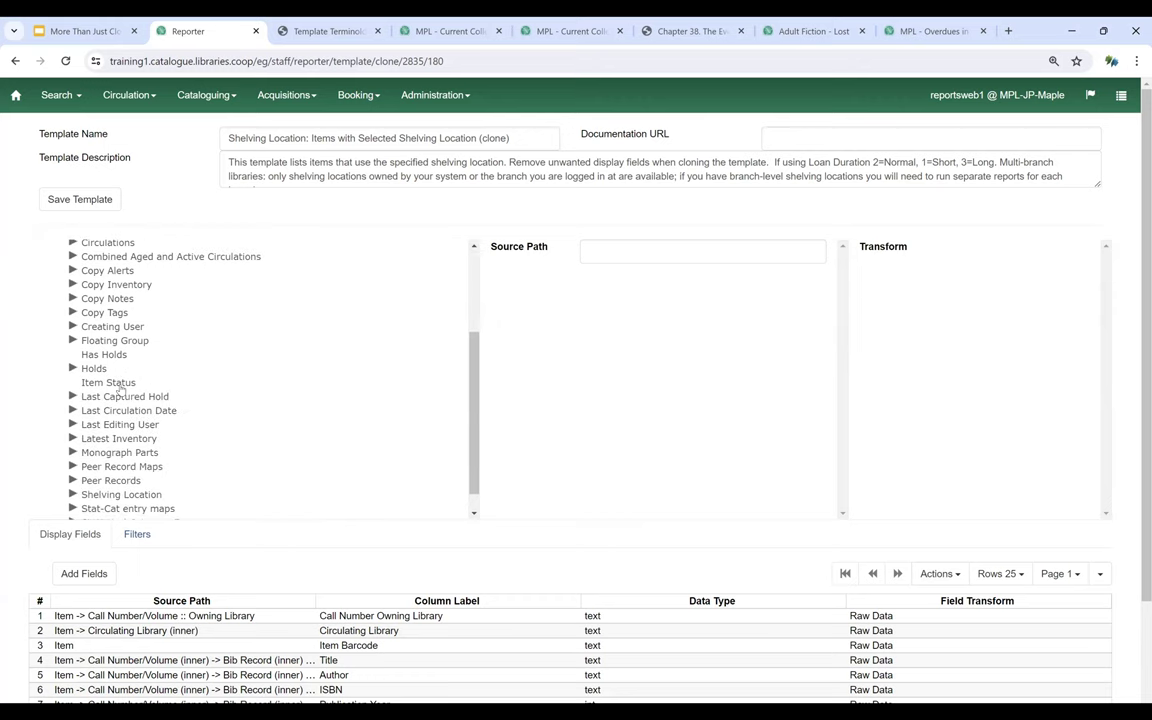
click(114, 384)
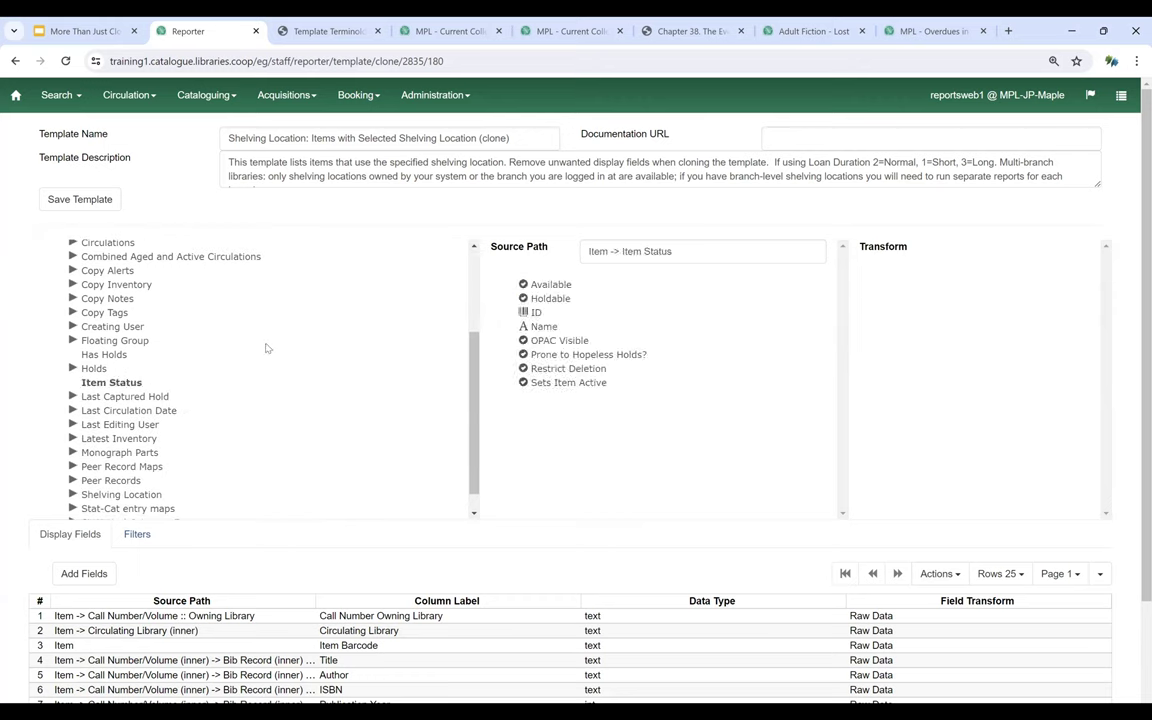
click(546, 328)
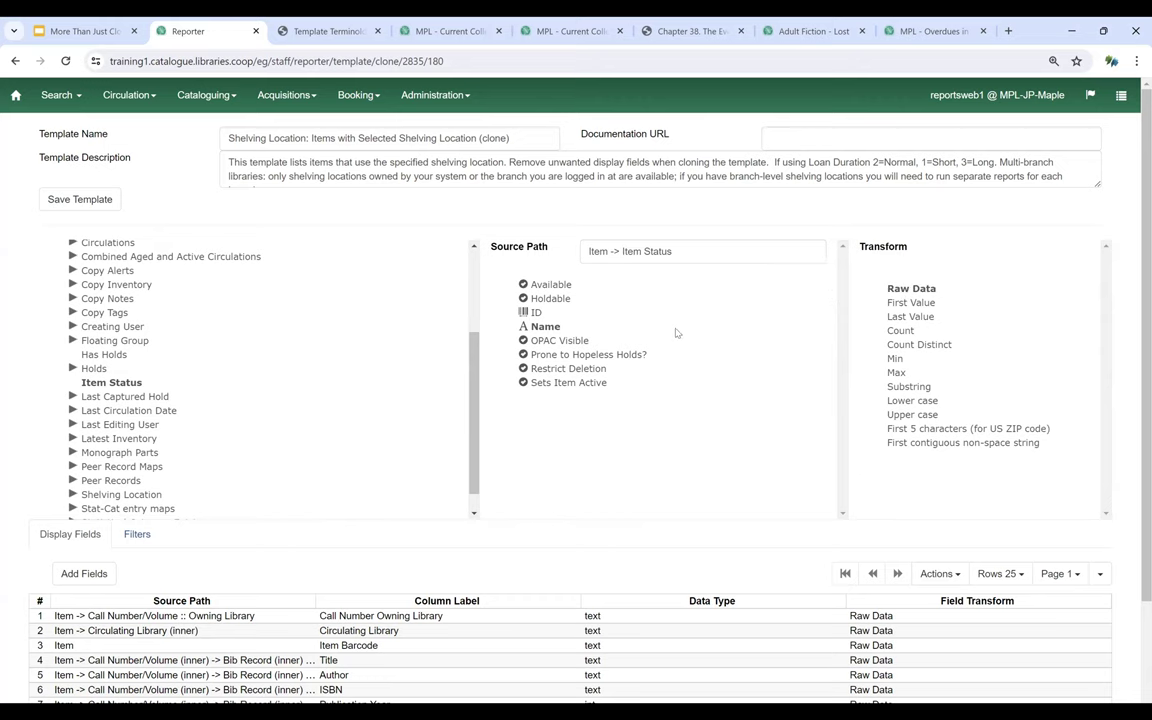
click(84, 573)
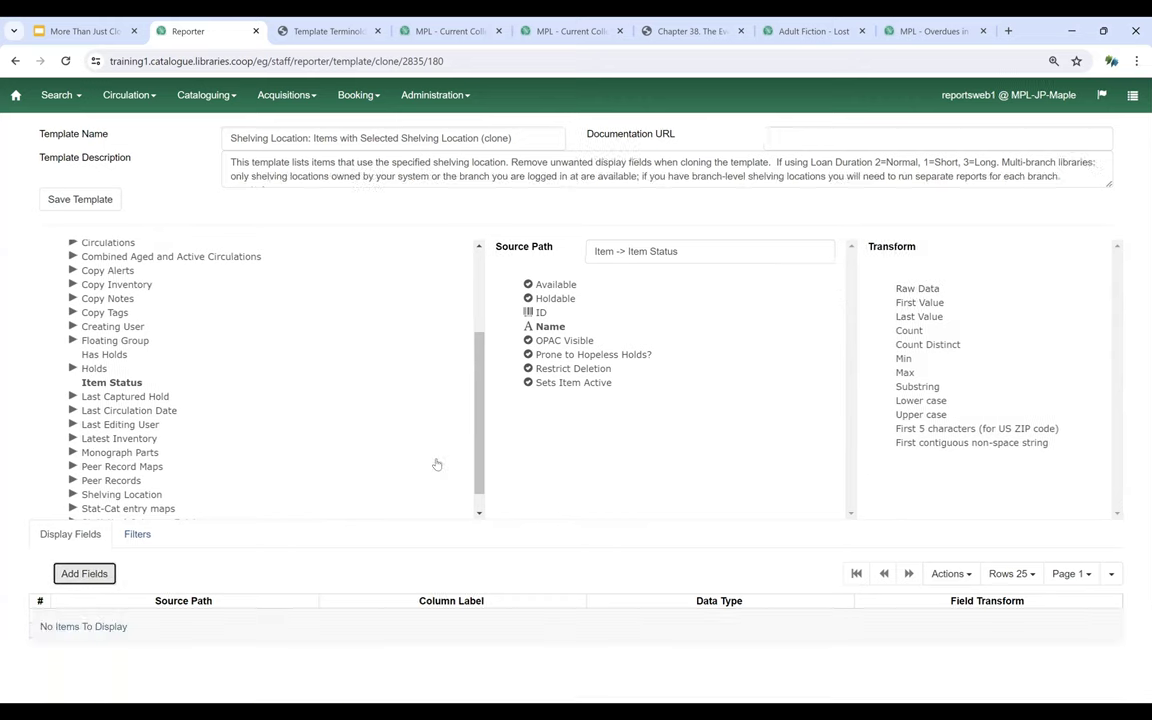
- Change the column label of the Item -> Item Status Name display field to "Item Status"
scroll(342, 483, down, 1)
scroll(355, 545, down, 3)
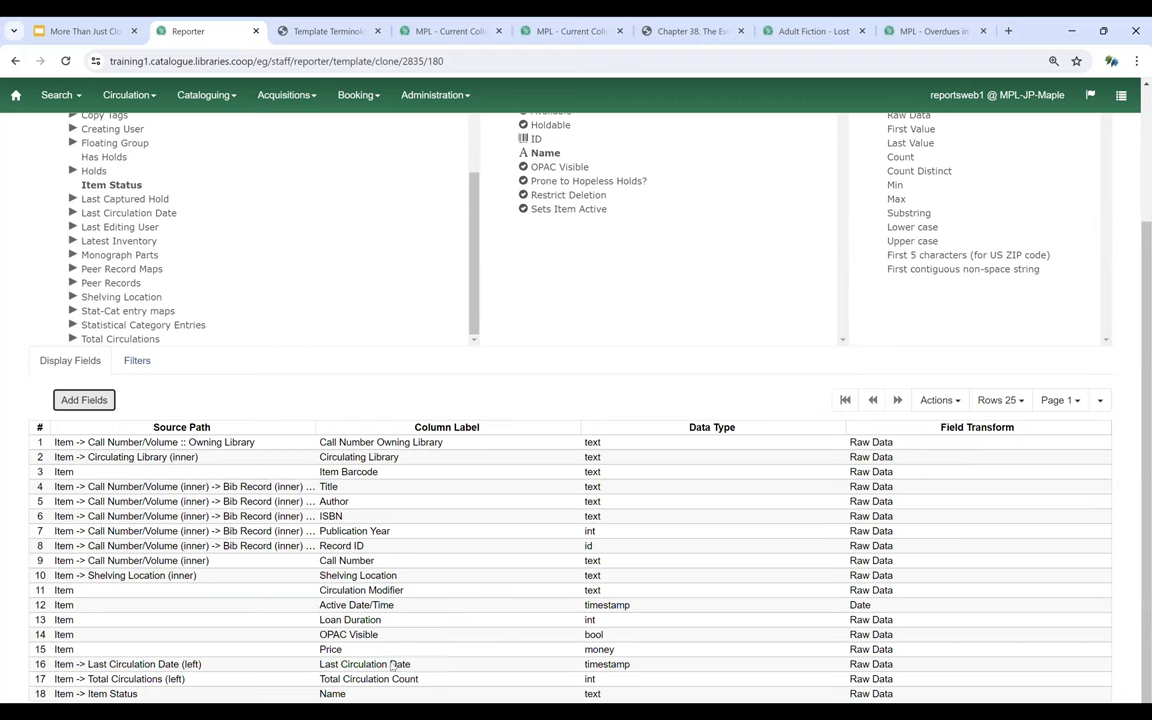
click(395, 697)
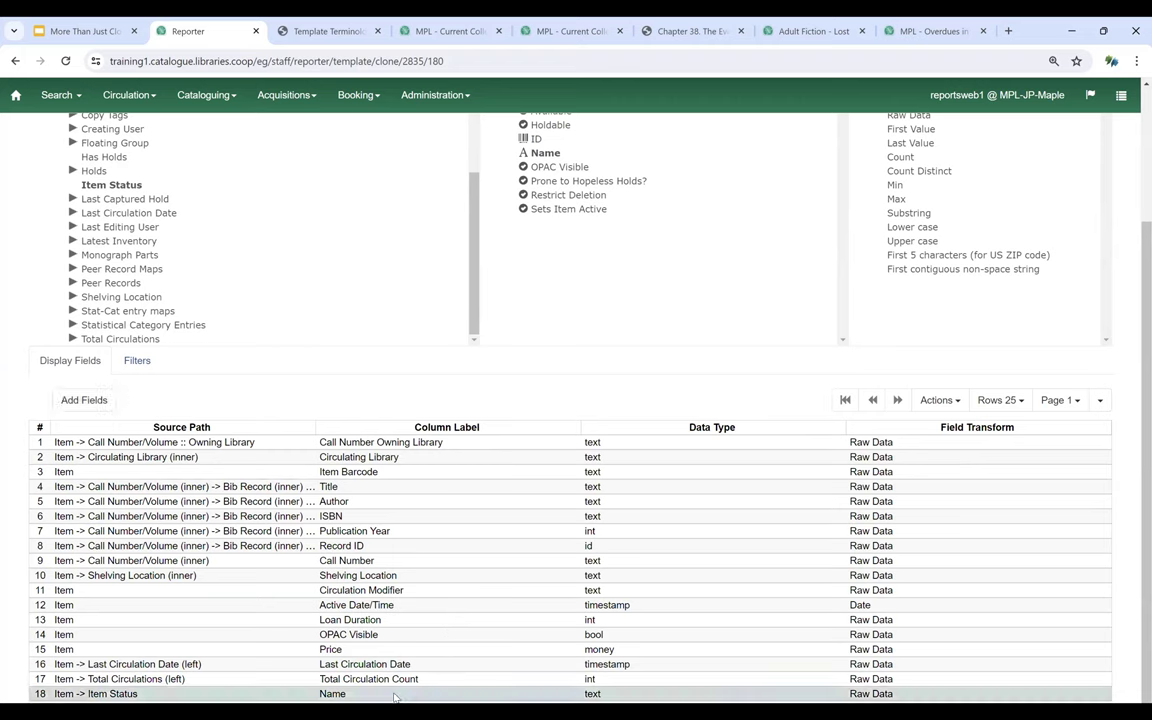
click(946, 407)
click(895, 432)
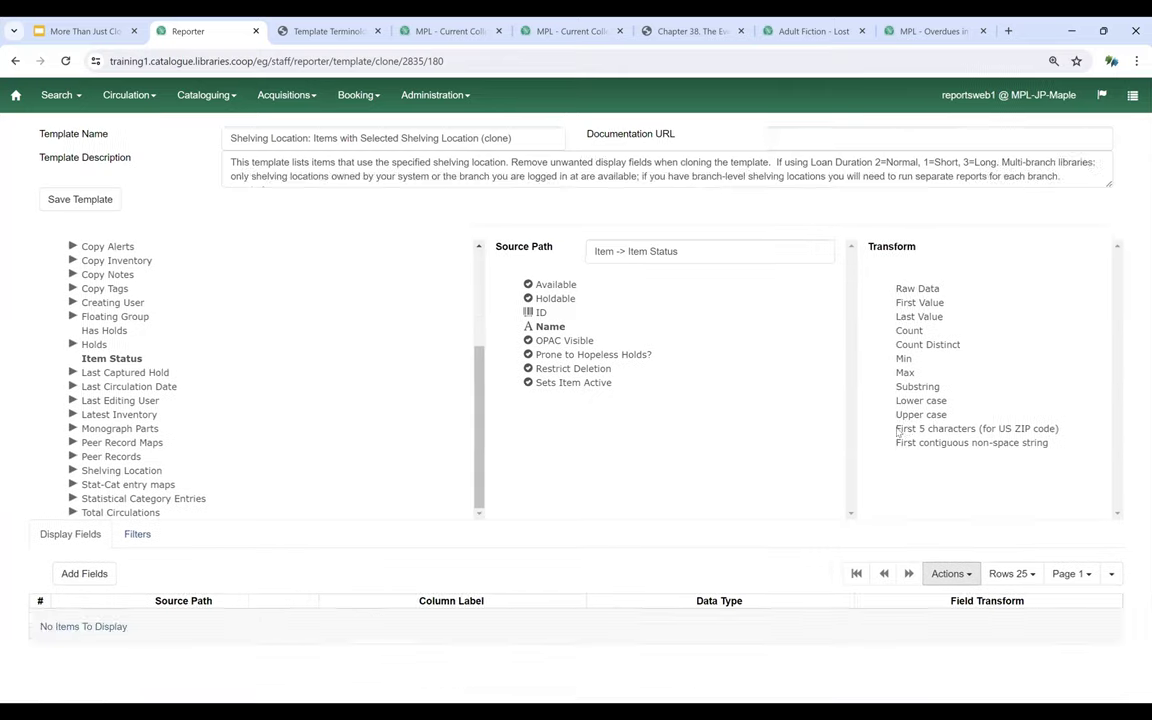
text(Item)
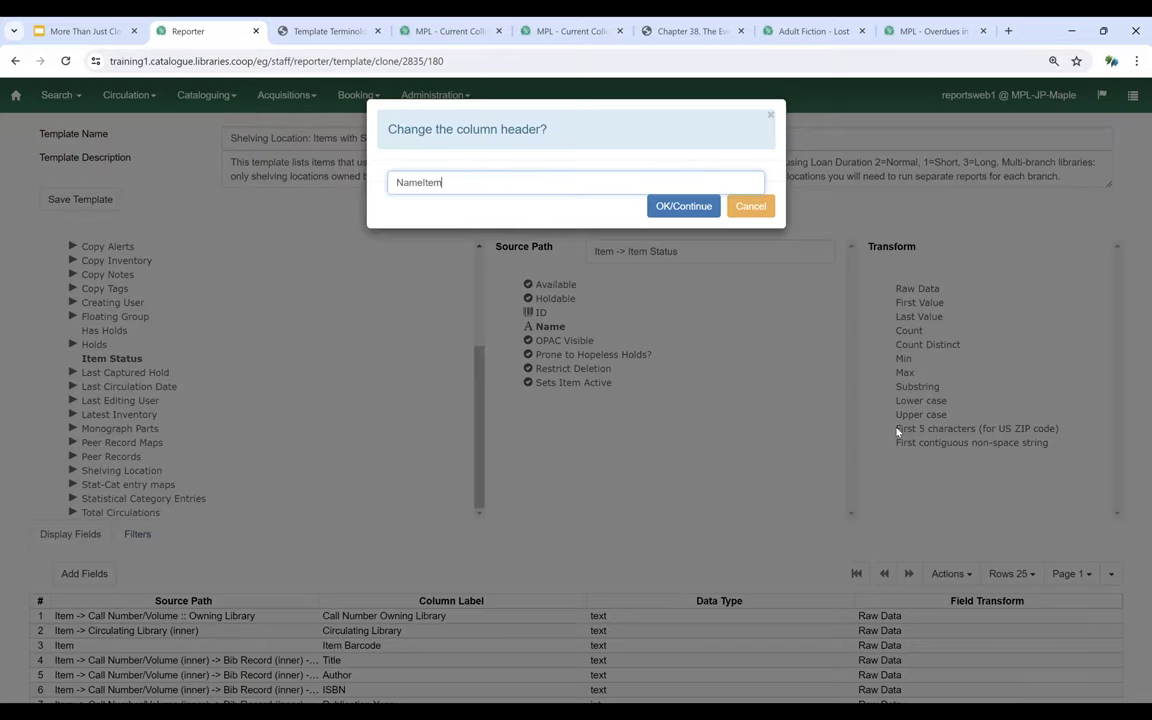
key(ctrl+v)
key(ctrl+a)
text(Item Status)
click(668, 210)
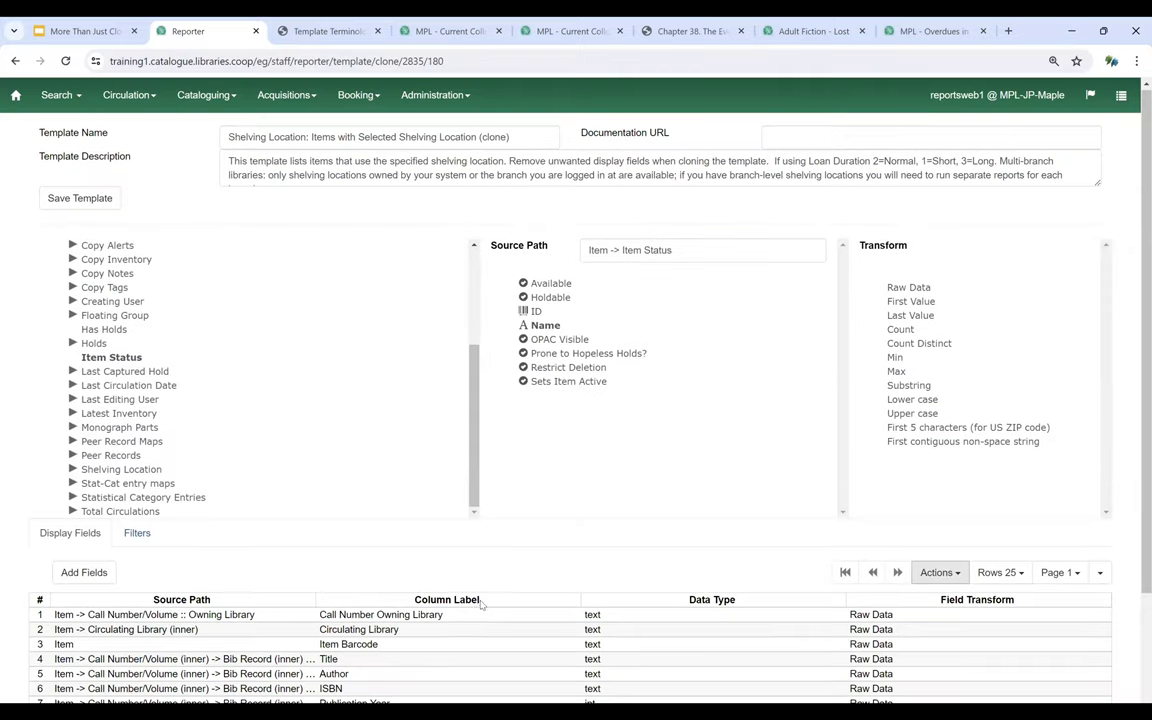
- Move the Item Status display field up the list to row 12, directly below Circulation Modifier
scroll(369, 650, down, 3)
click(369, 693)
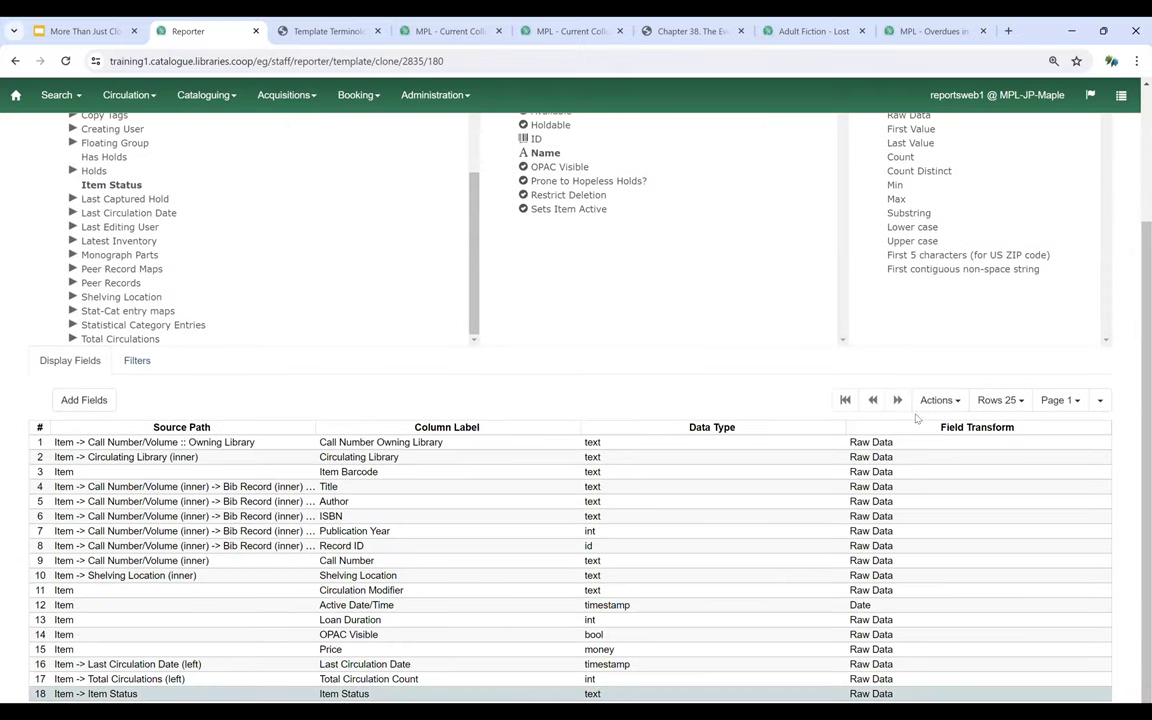
click(938, 400)
click(885, 481)
scroll(374, 650, down, 3)
click(370, 679)
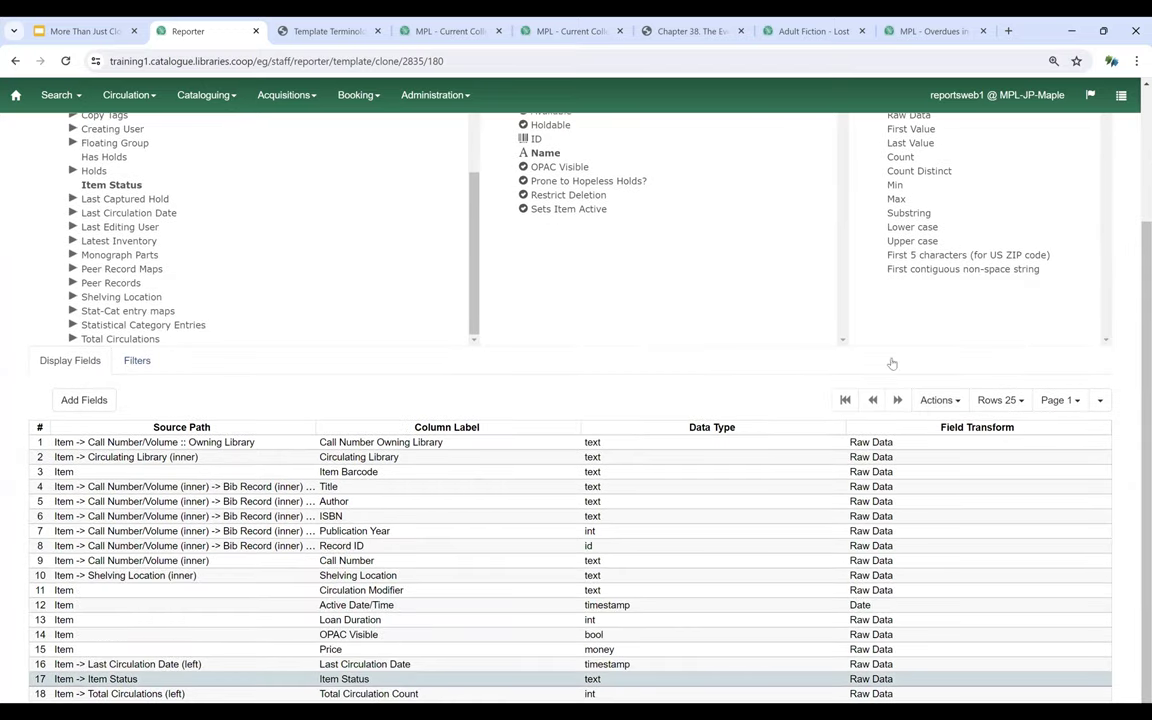
click(938, 400)
click(862, 481)
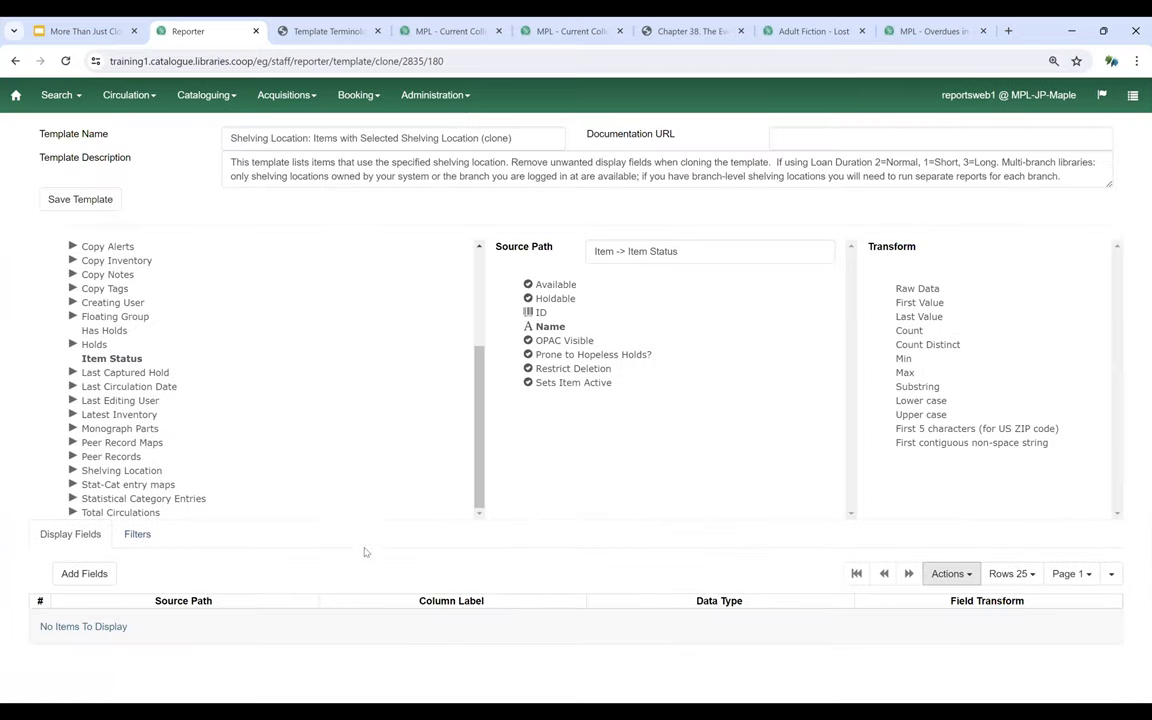
scroll(370, 600, down, 3)
click(370, 664)
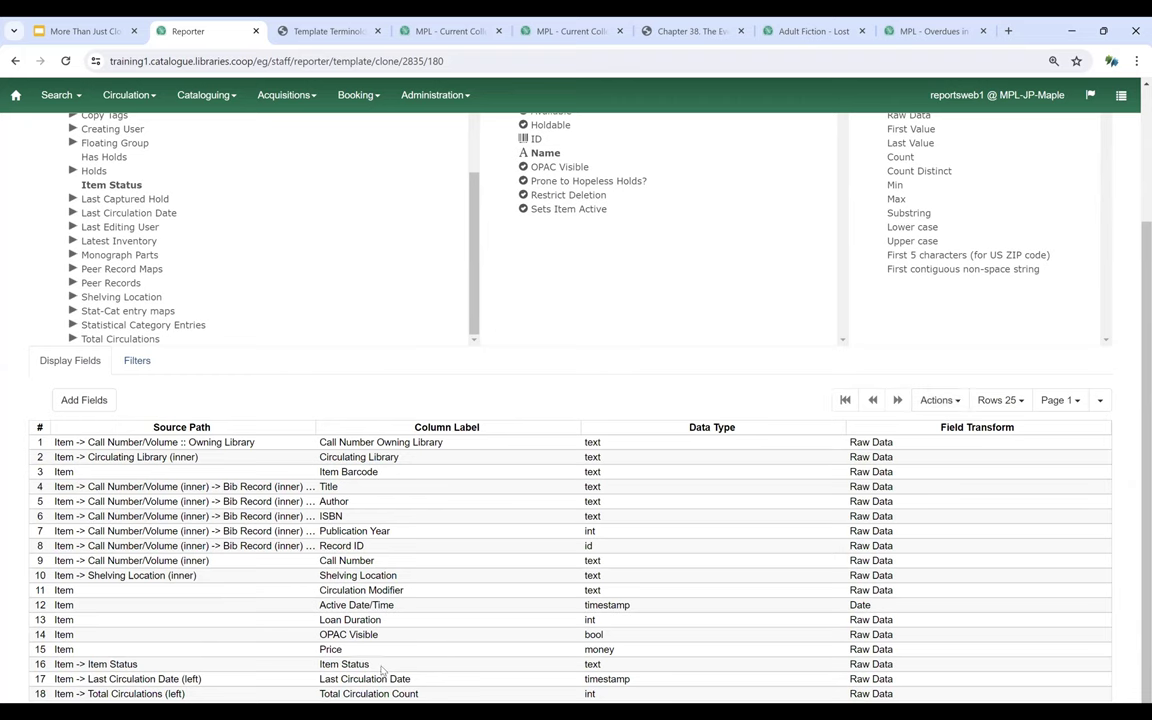
click(937, 402)
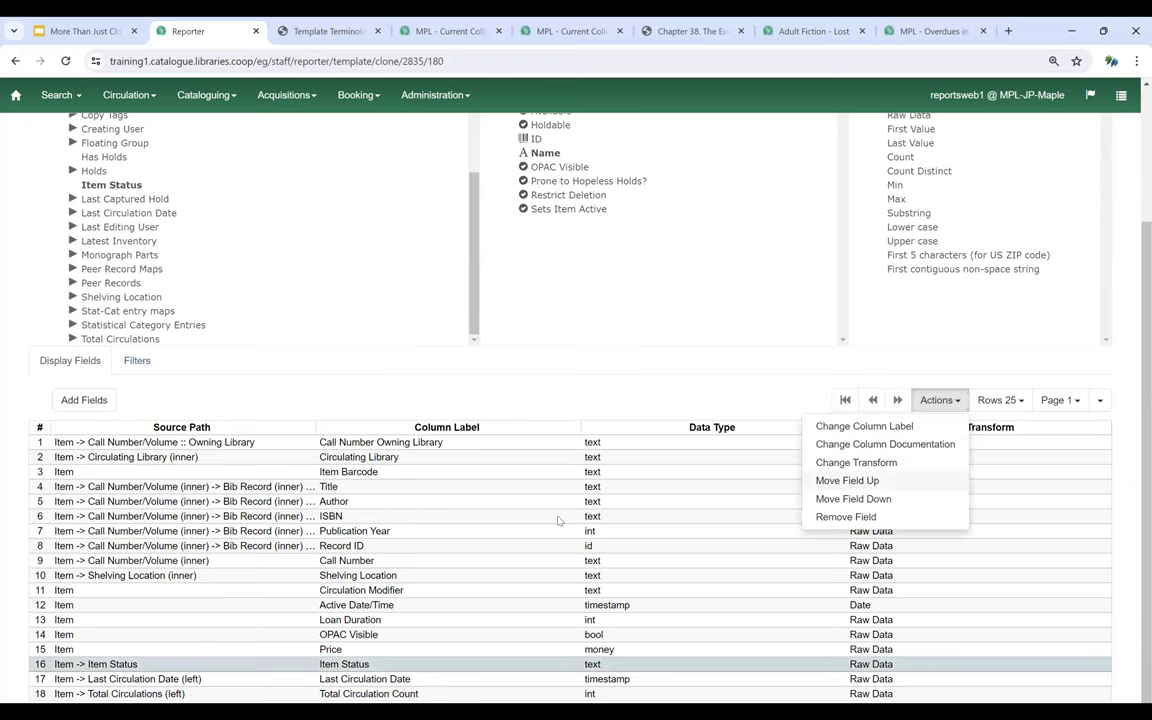
click(878, 482)
scroll(420, 600, down, 3)
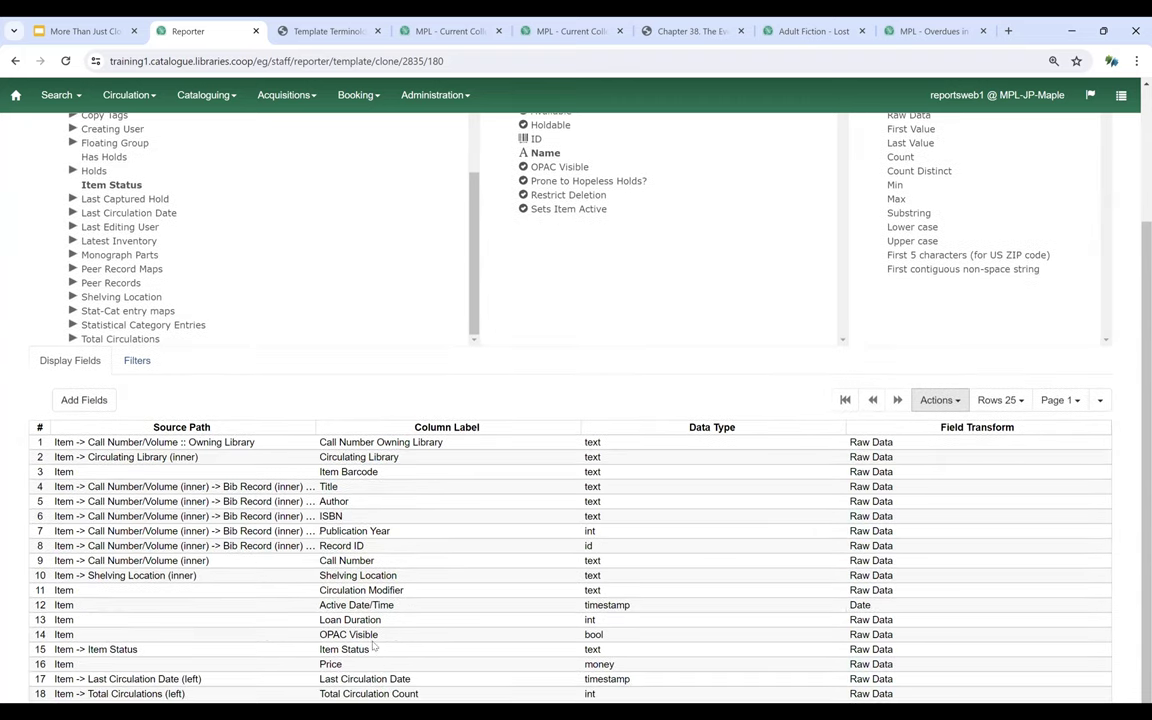
click(388, 650)
click(939, 400)
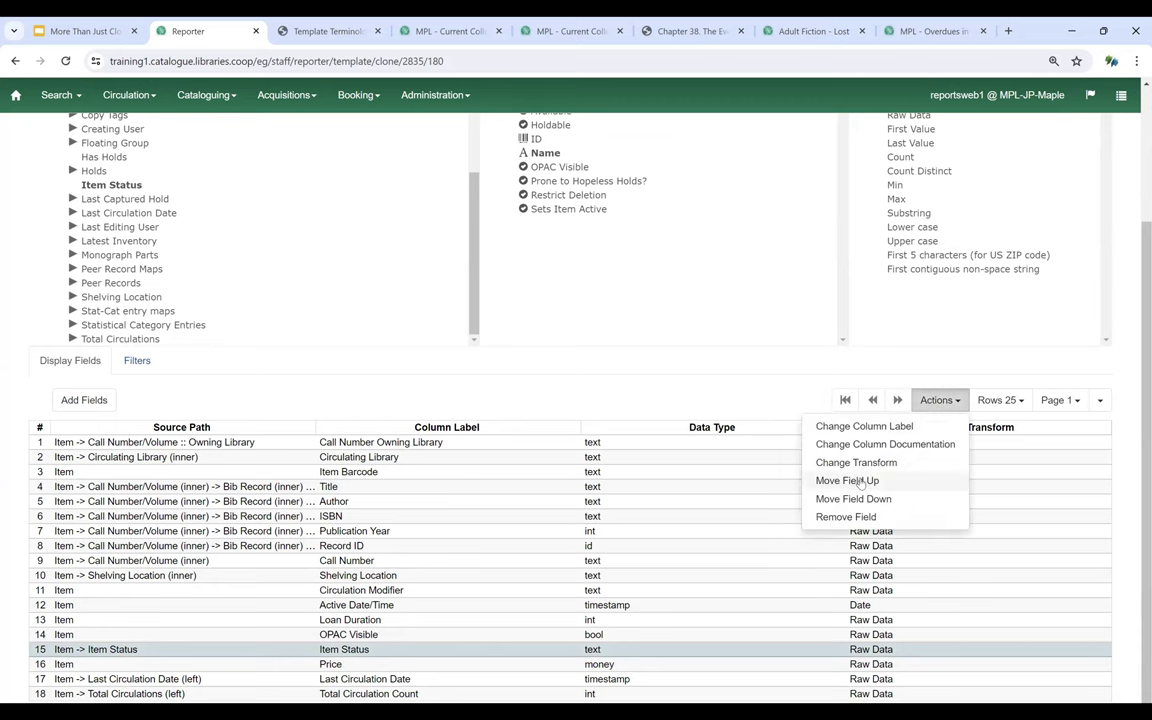
click(848, 478)
scroll(403, 578, down, 2)
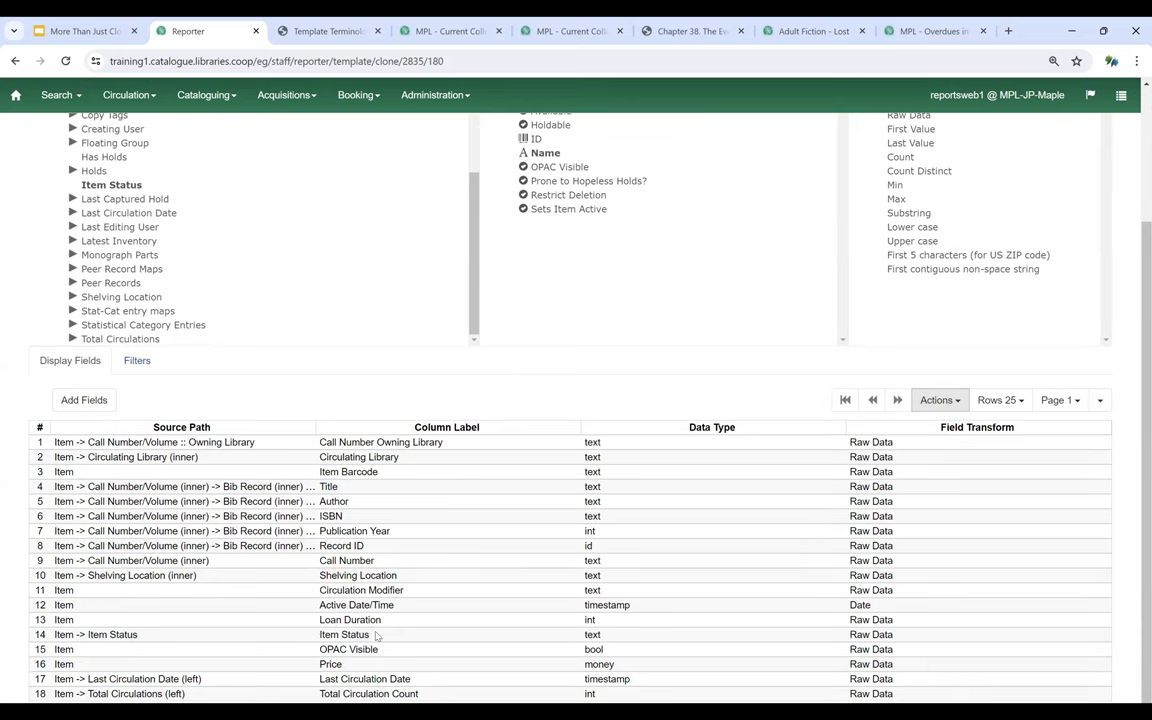
click(340, 634)
click(939, 400)
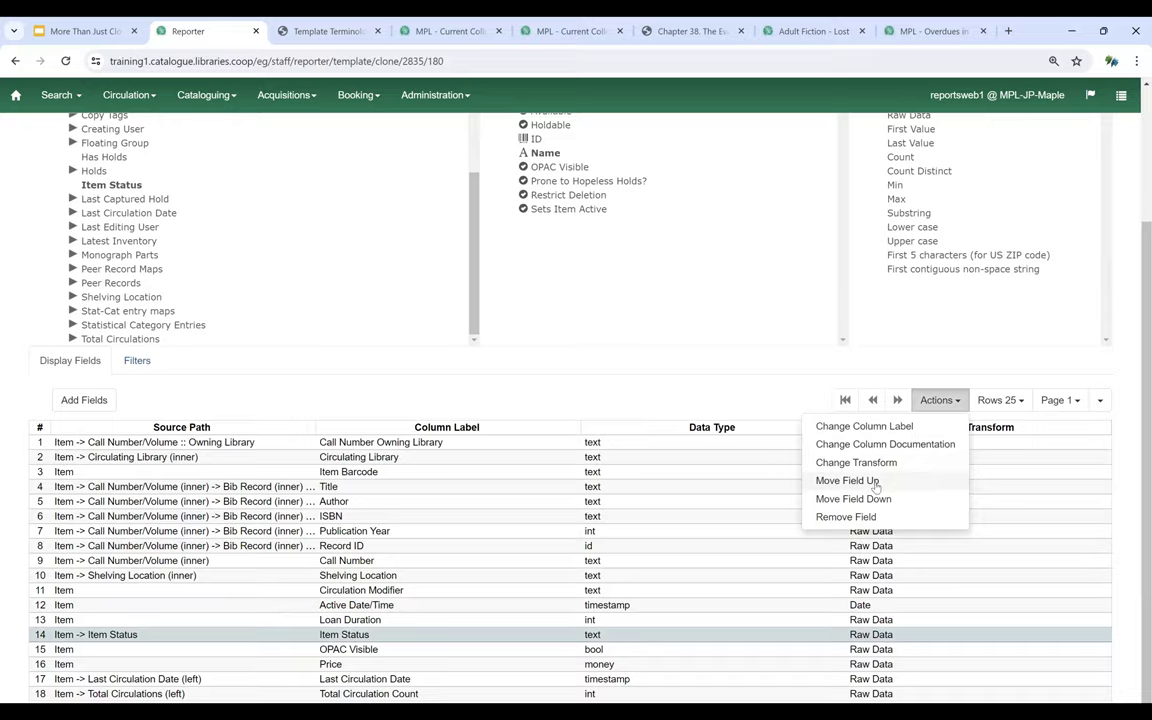
click(848, 479)
scroll(420, 514, down, 2)
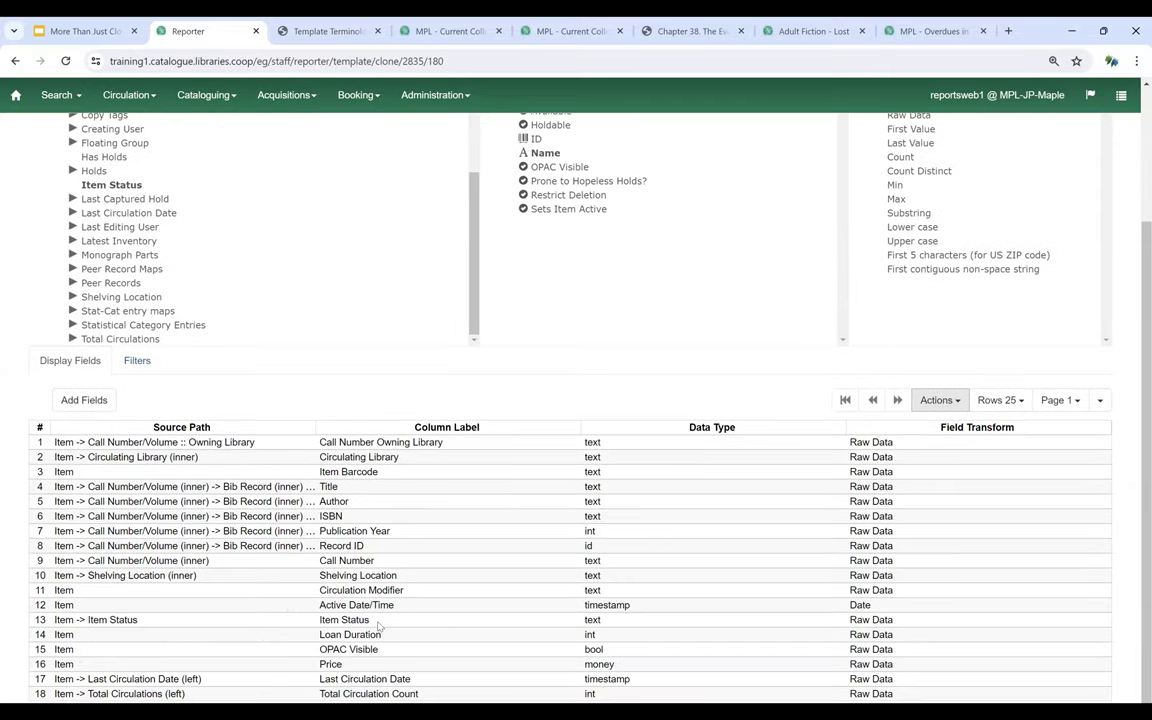
click(381, 624)
click(939, 400)
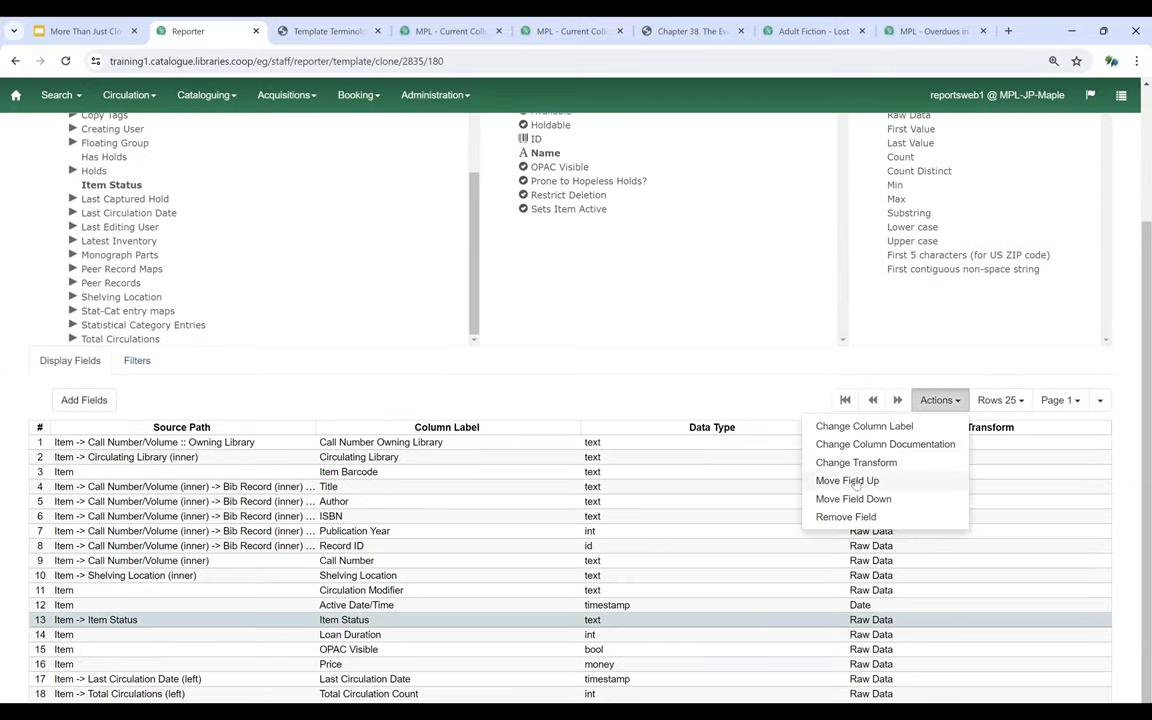
click(848, 479)
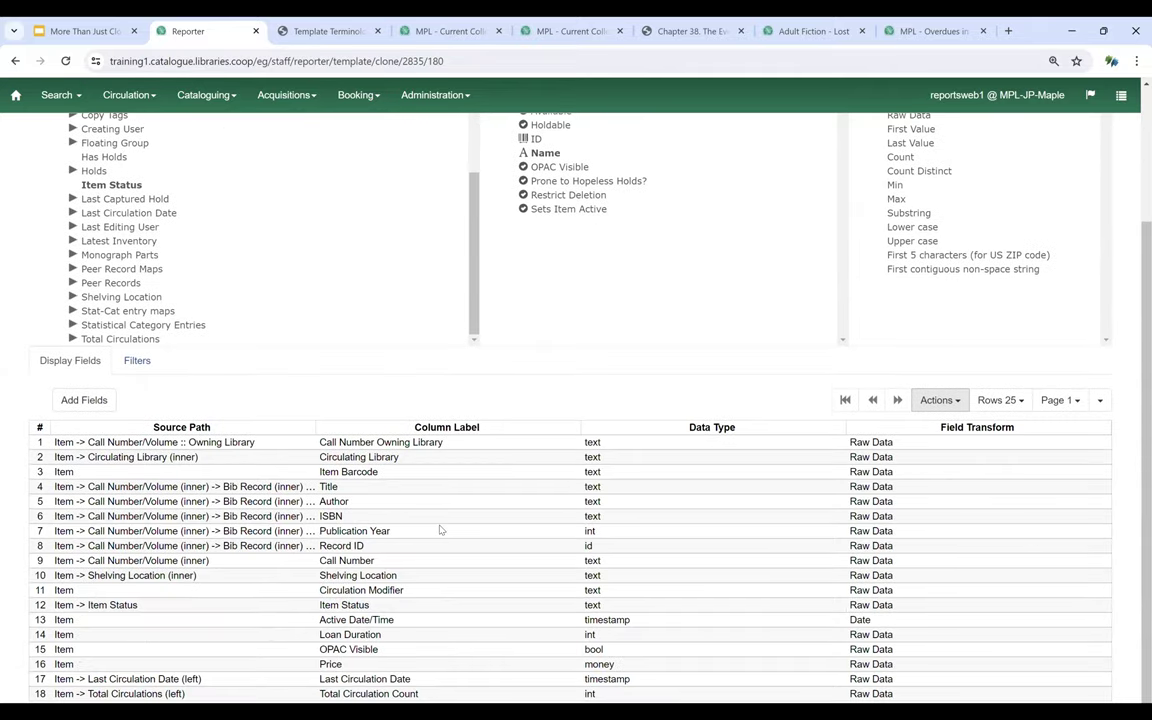
- Remove the Item Status field in row 12 from the display fields
click(418, 599)
click(939, 400)
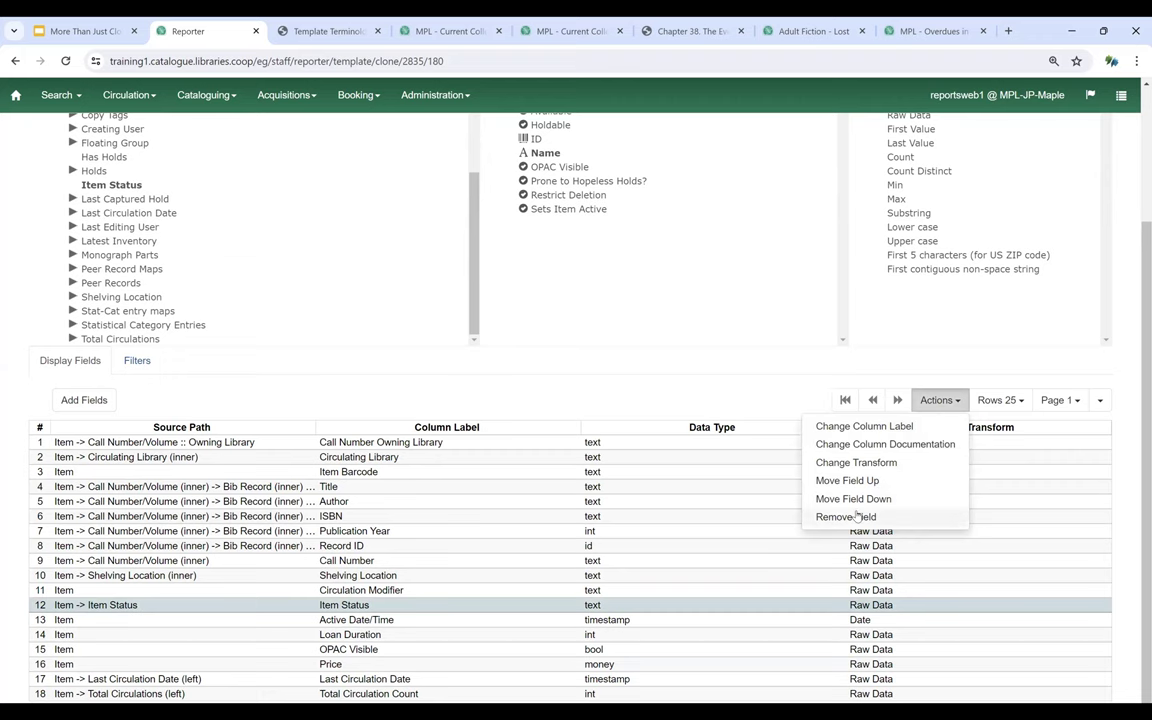
click(865, 518)
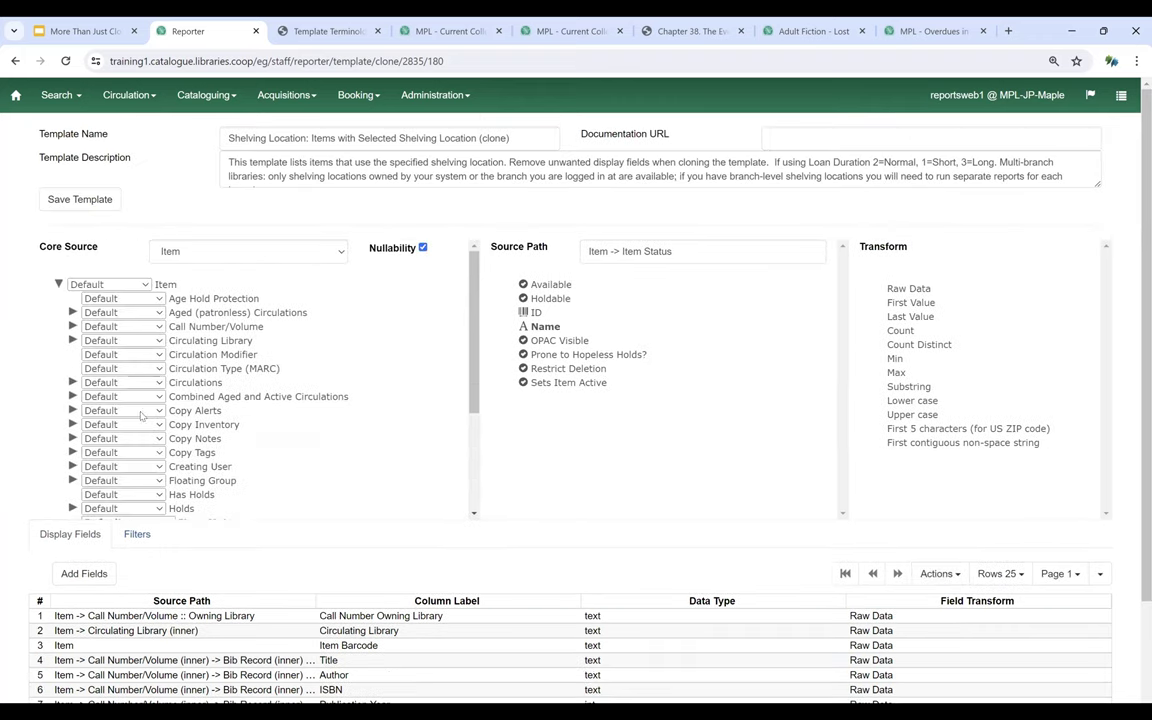
- Set the Item Status join to None nullable and add its Name field to the display fields with the Raw Data transform
scroll(164, 371, down, 2)
click(160, 358)
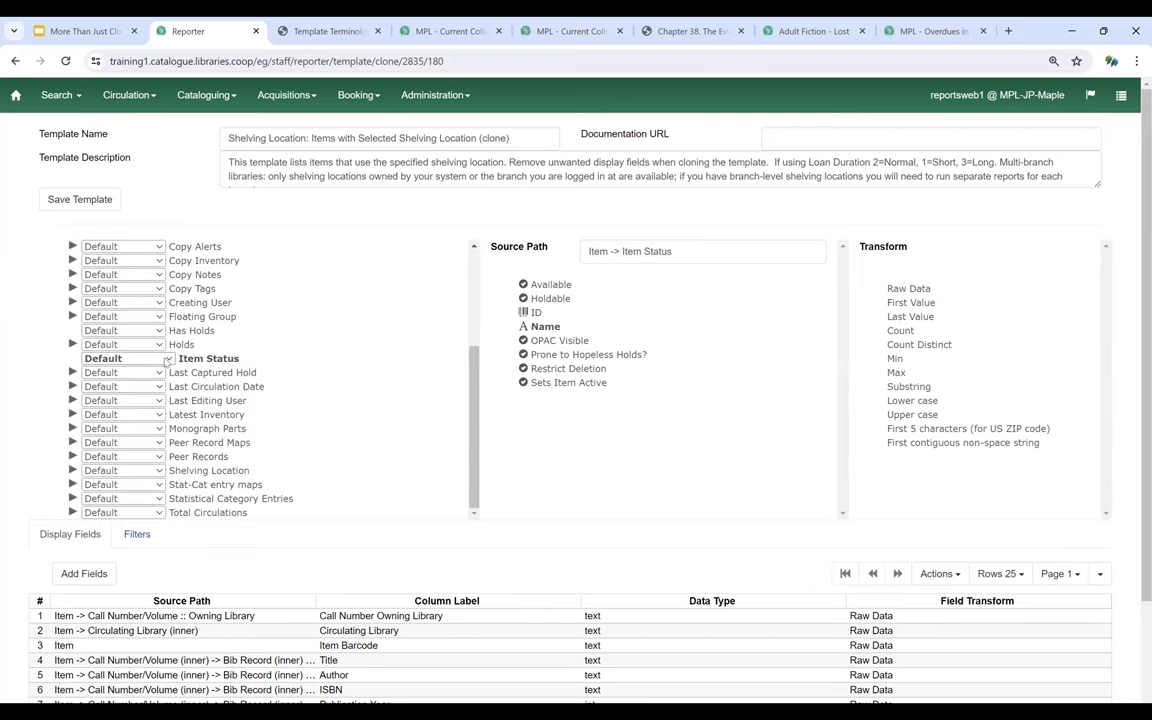
click(150, 326)
click(544, 326)
click(908, 289)
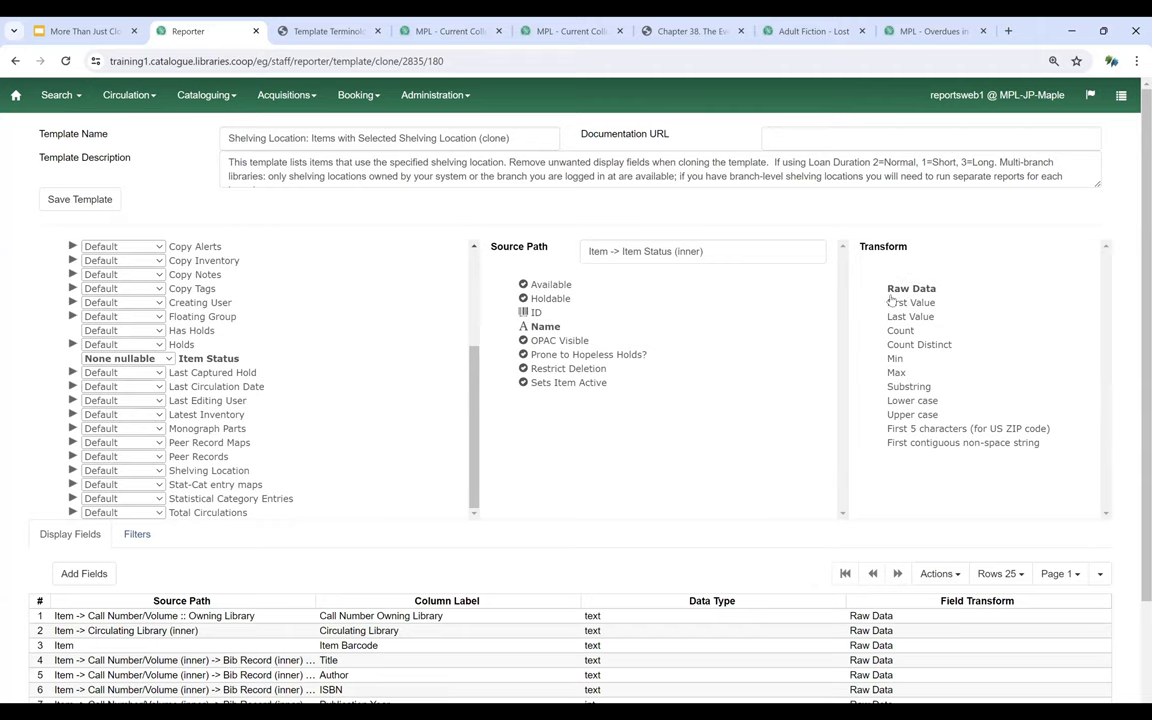
scroll(792, 386, down, 2)
scroll(327, 576, down, 3)
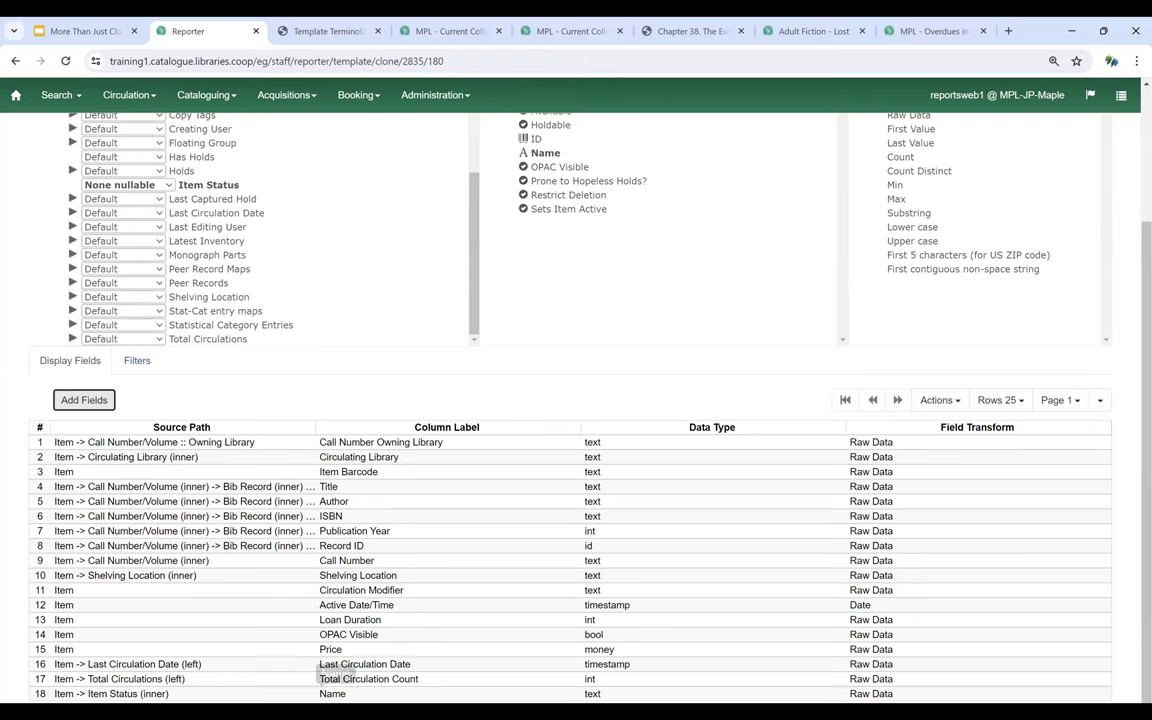
- Add the ID field from Item -> Item Status (inner) to the template's filters with the Raw Data transform
click(146, 366)
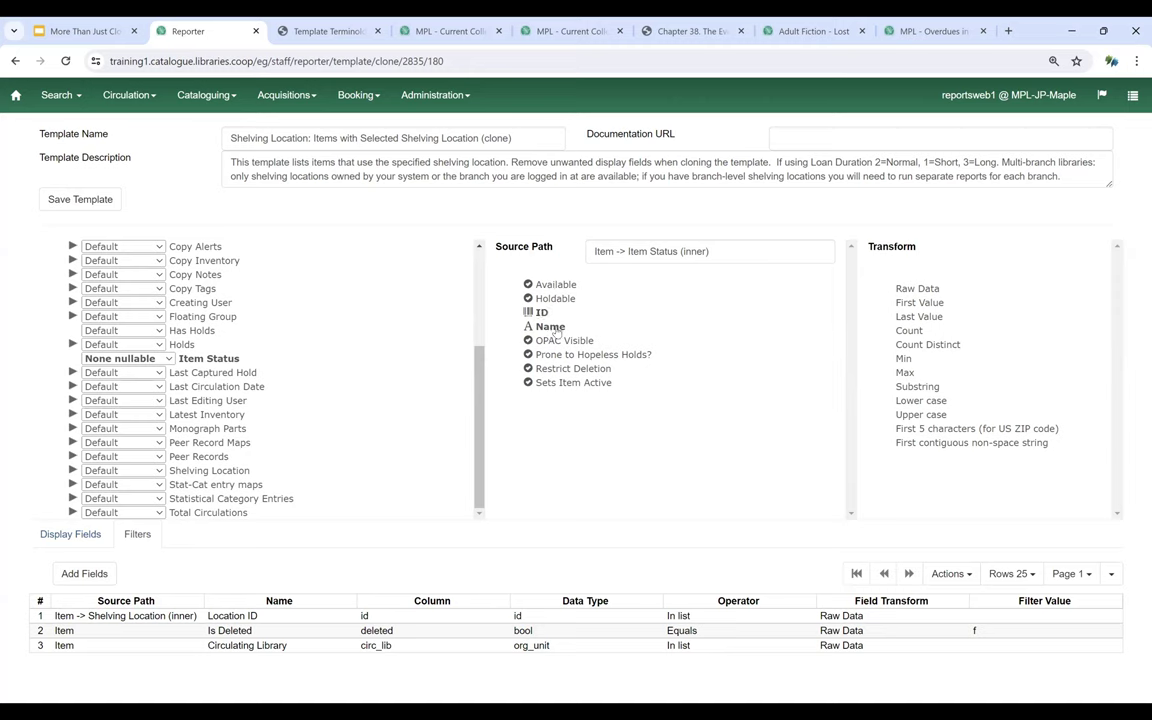
click(553, 327)
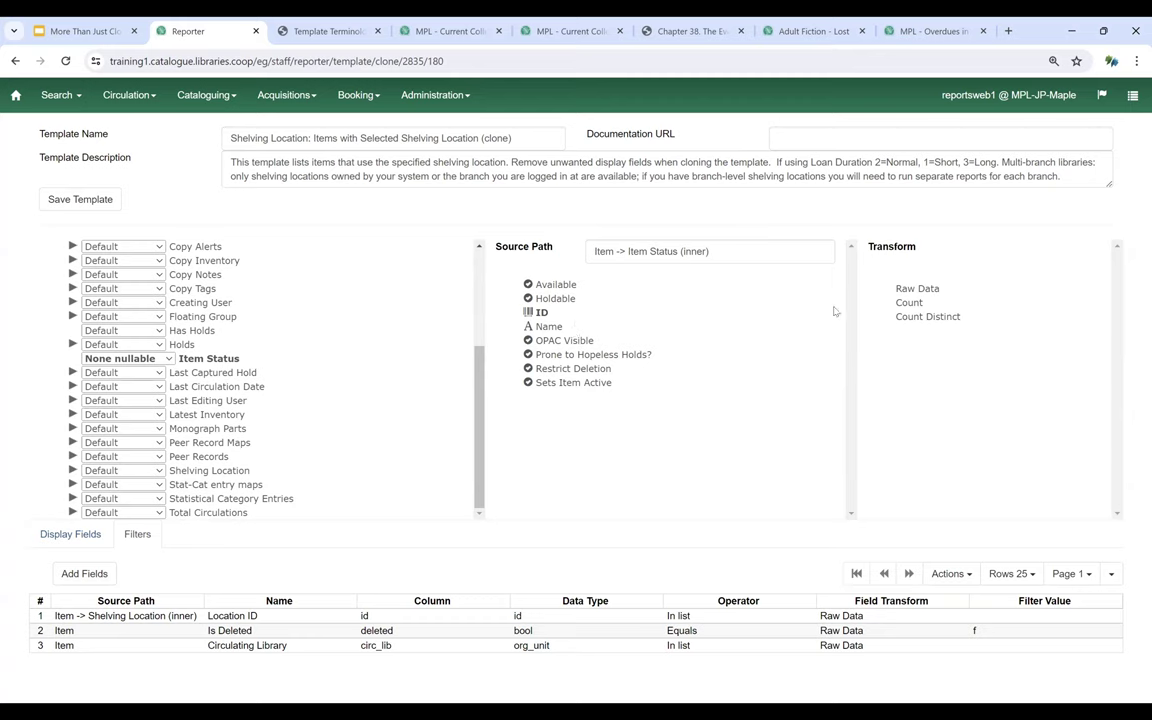
click(926, 291)
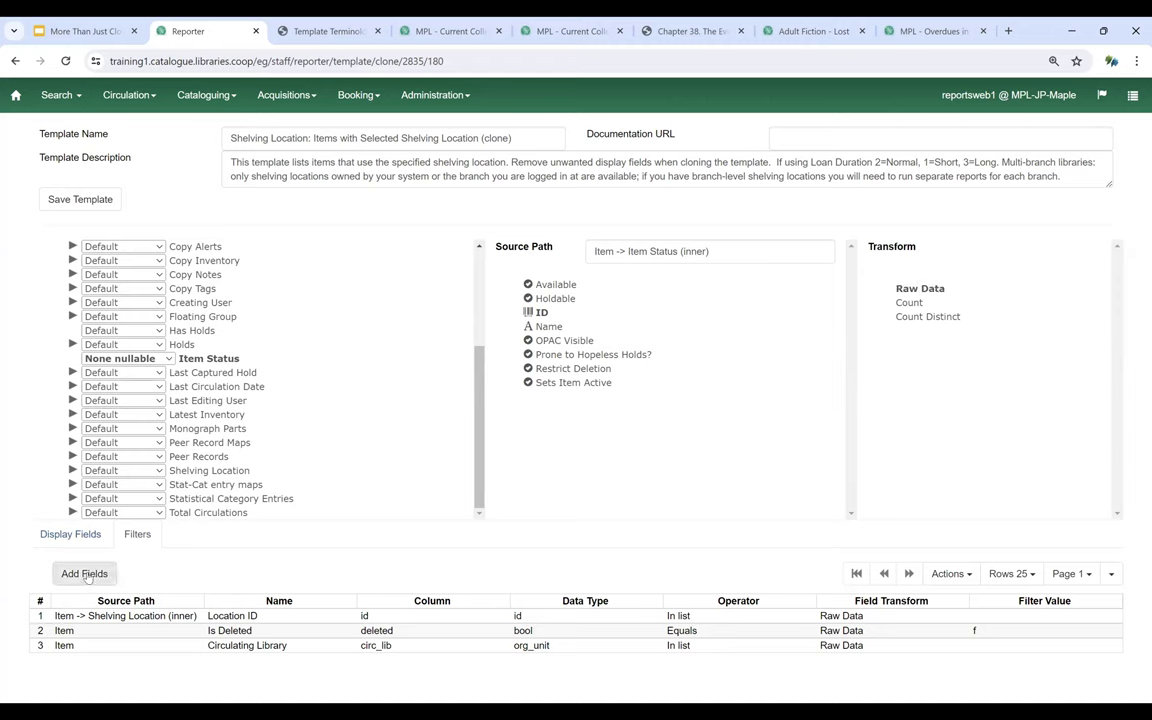
click(86, 577)
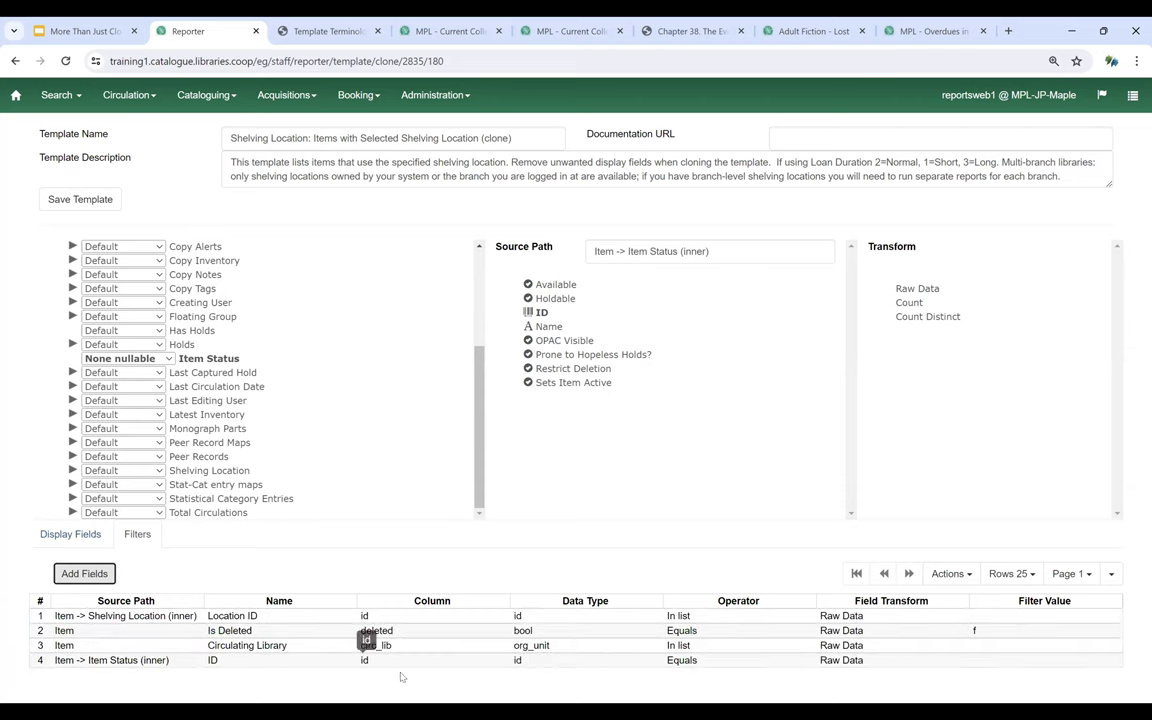
- Change the operator of the Item Status ID filter to In list
click(714, 665)
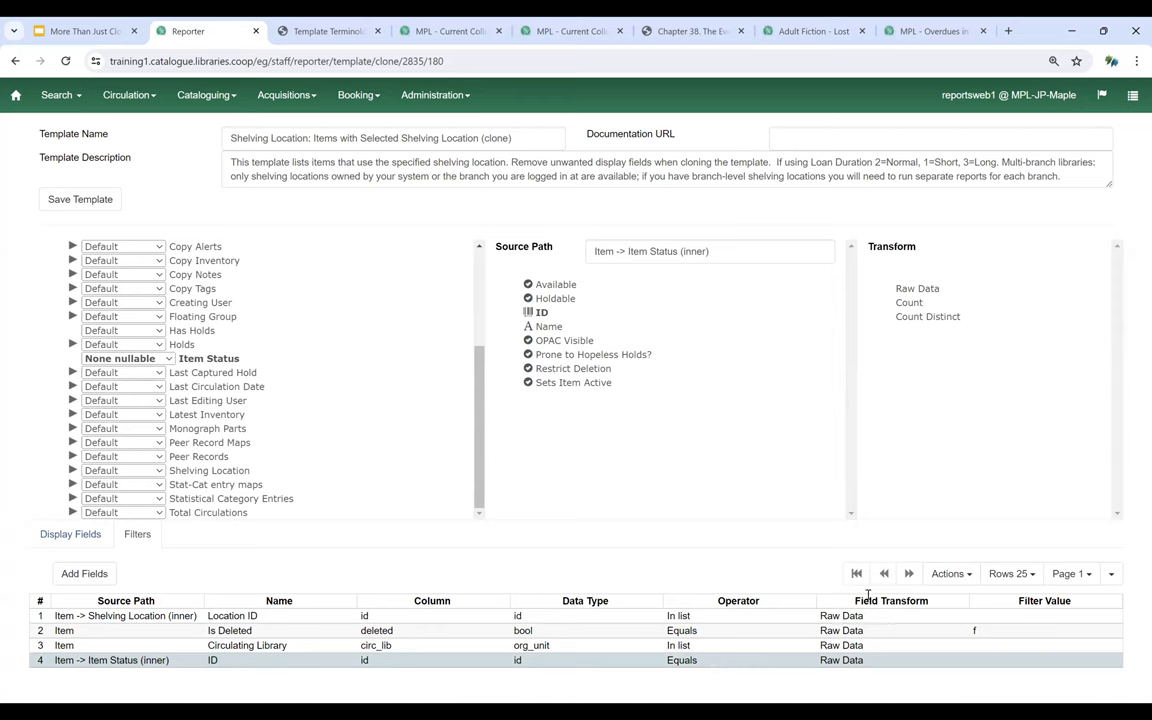
click(951, 573)
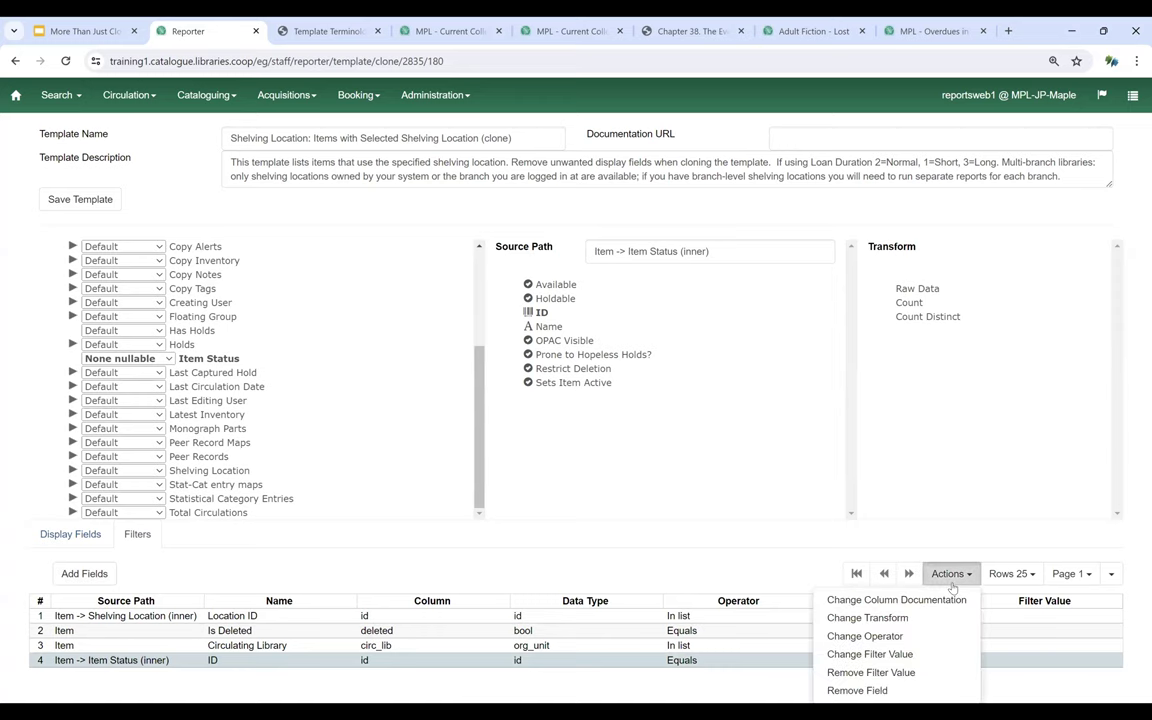
click(880, 620)
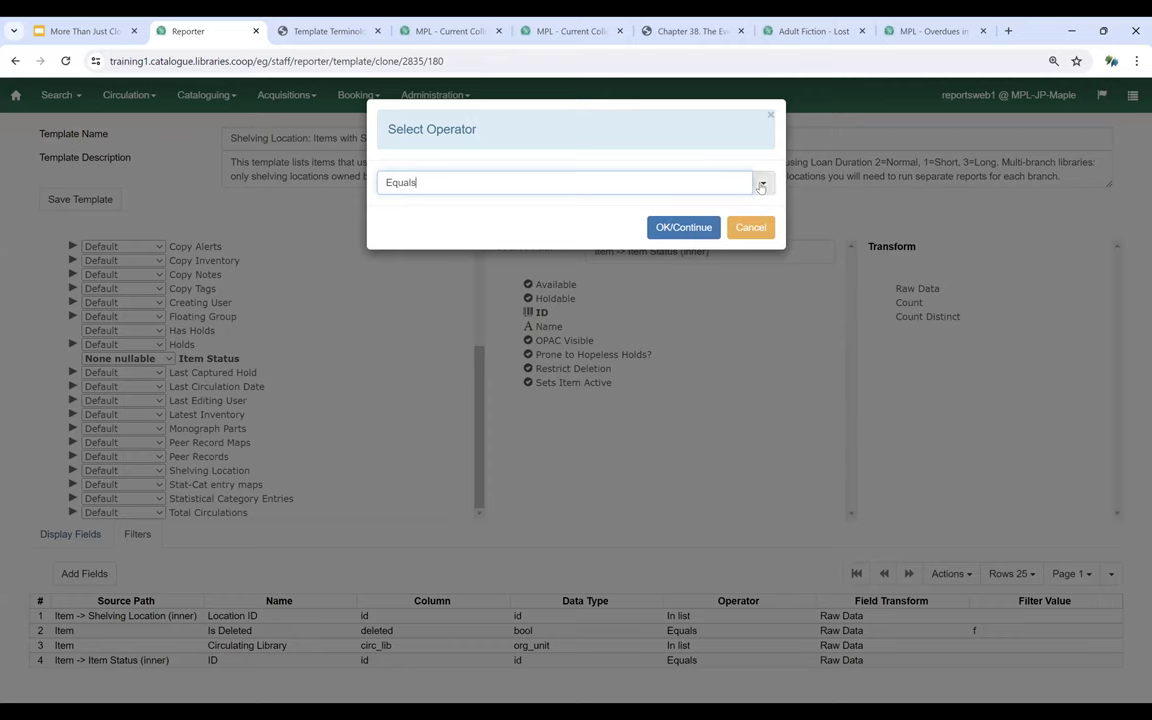
click(761, 186)
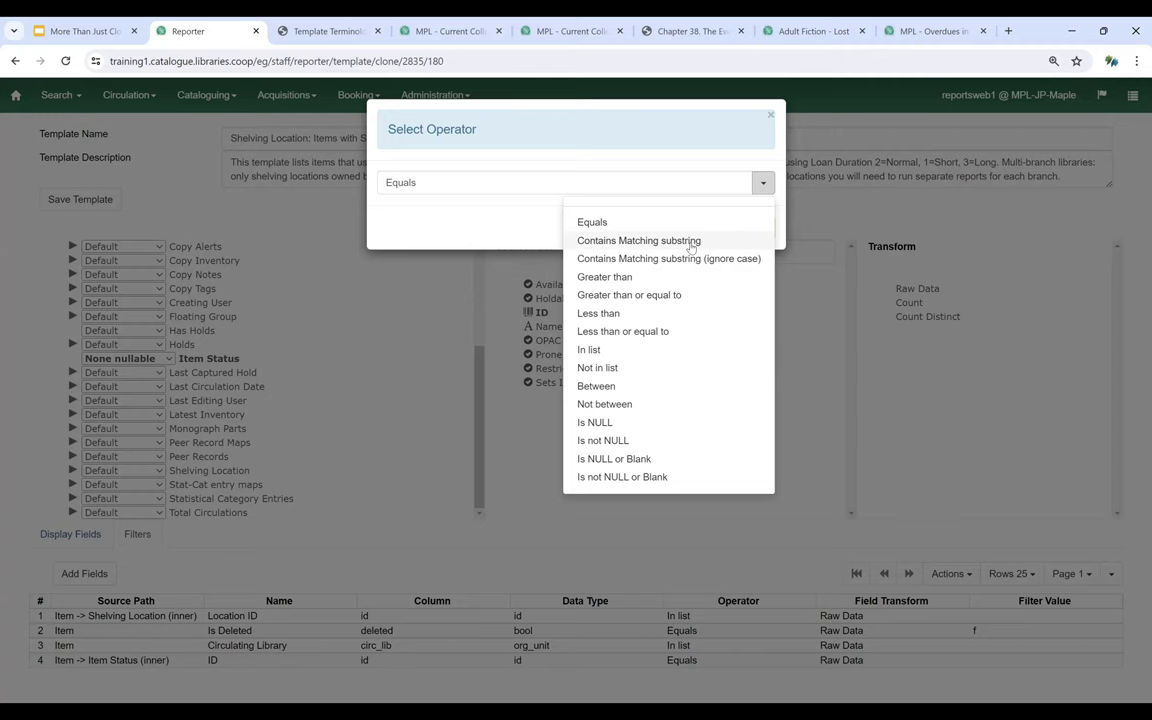
click(600, 354)
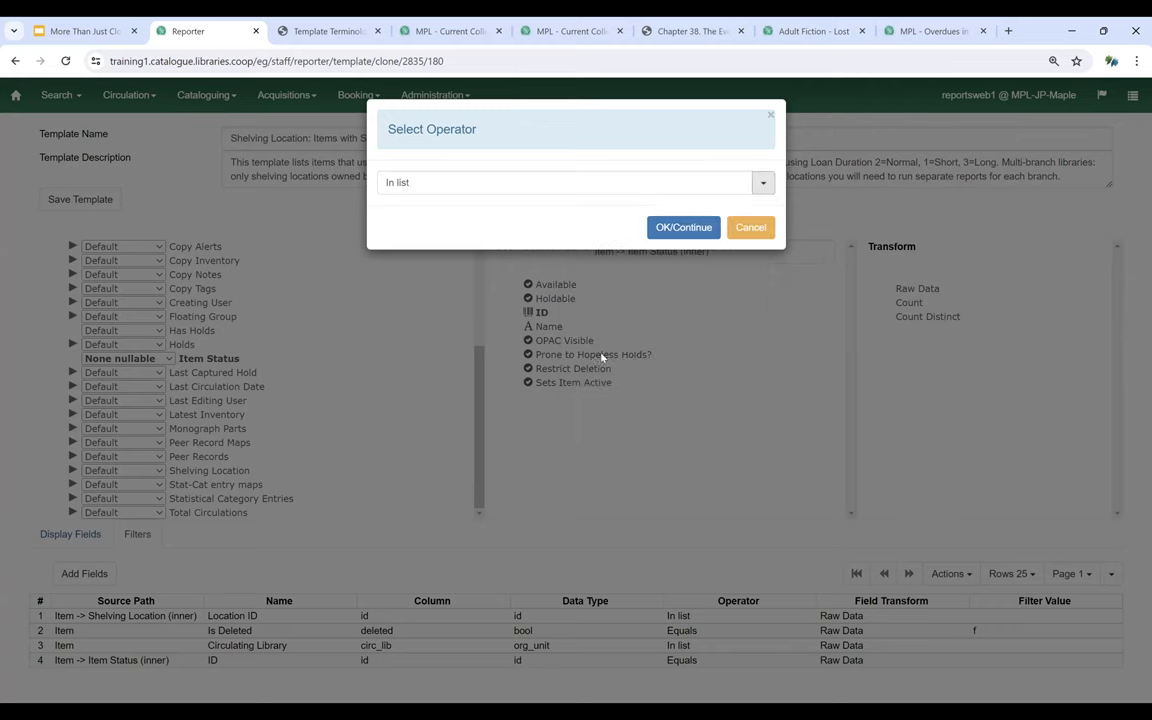
click(673, 228)
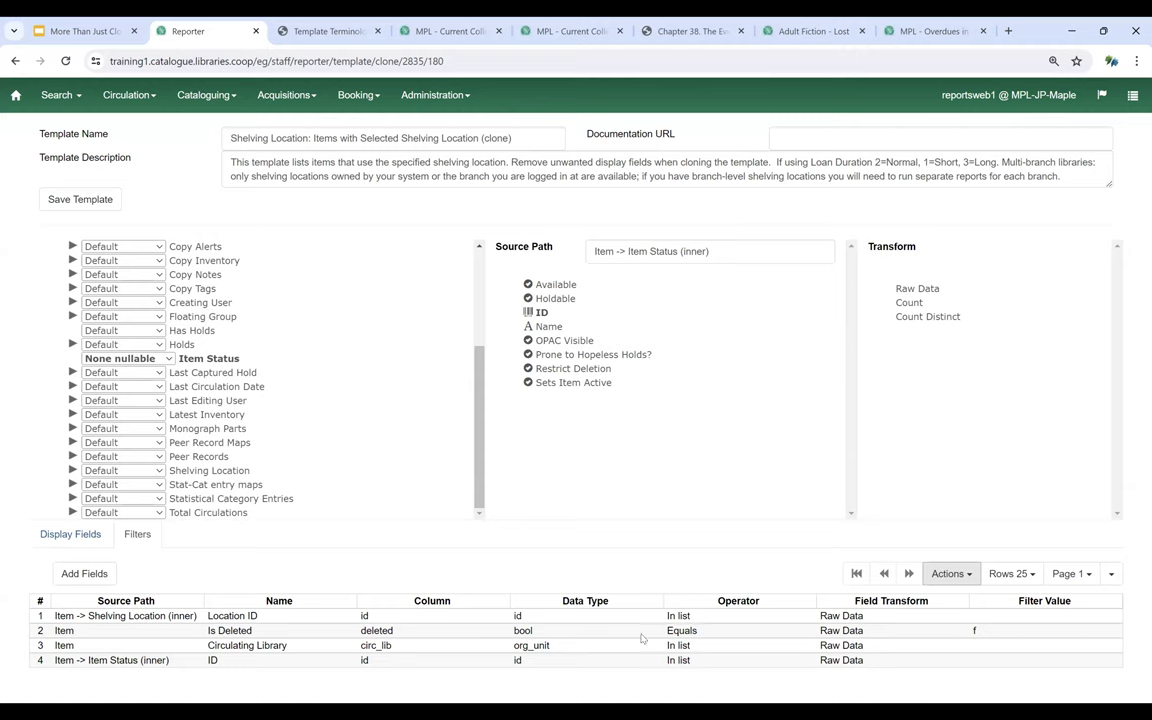
- Set the filter value of the Circulating Library filter to 10
click(714, 651)
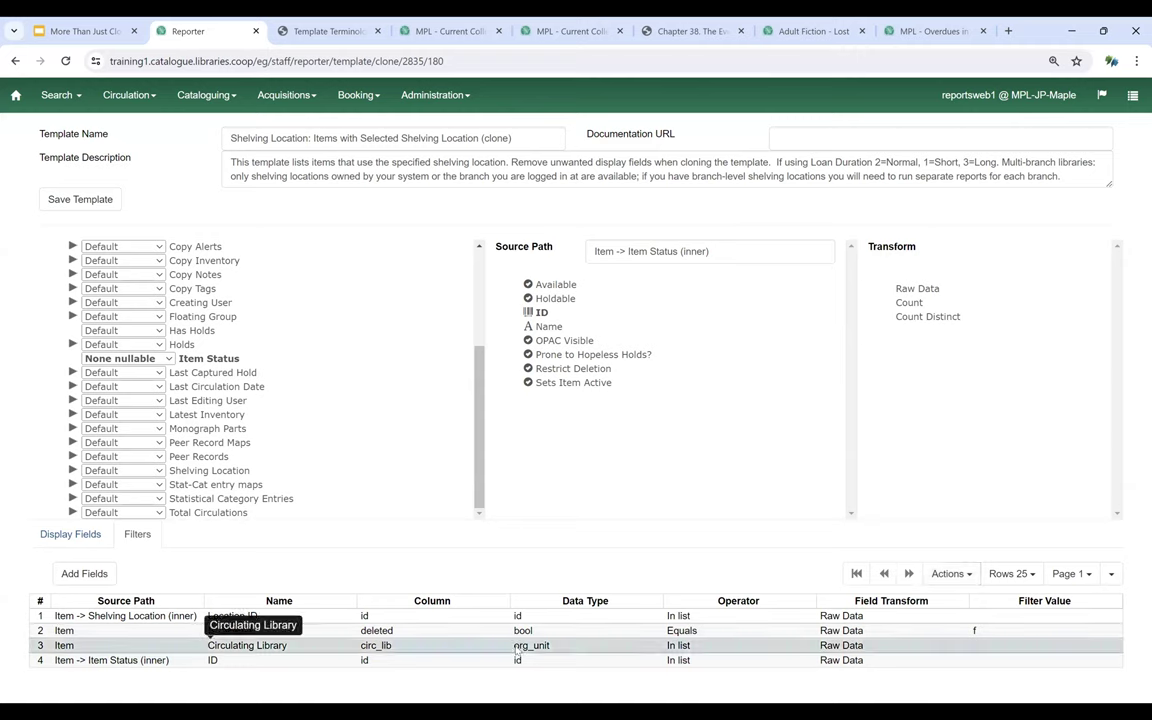
click(960, 575)
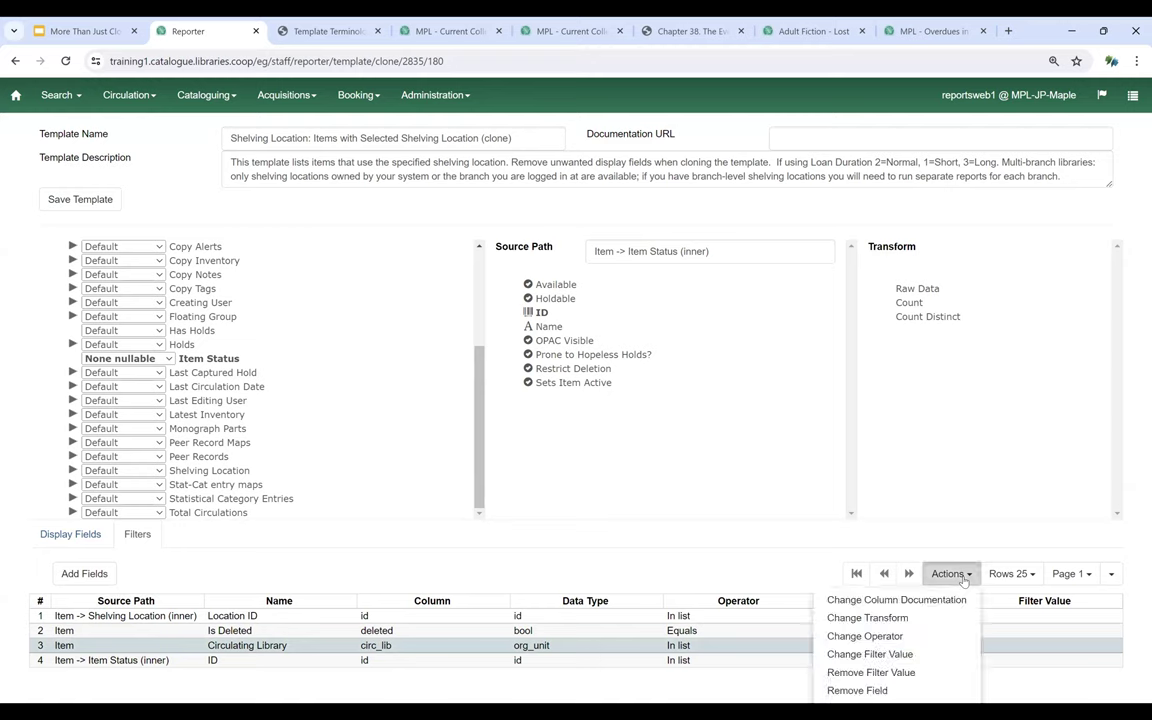
click(896, 656)
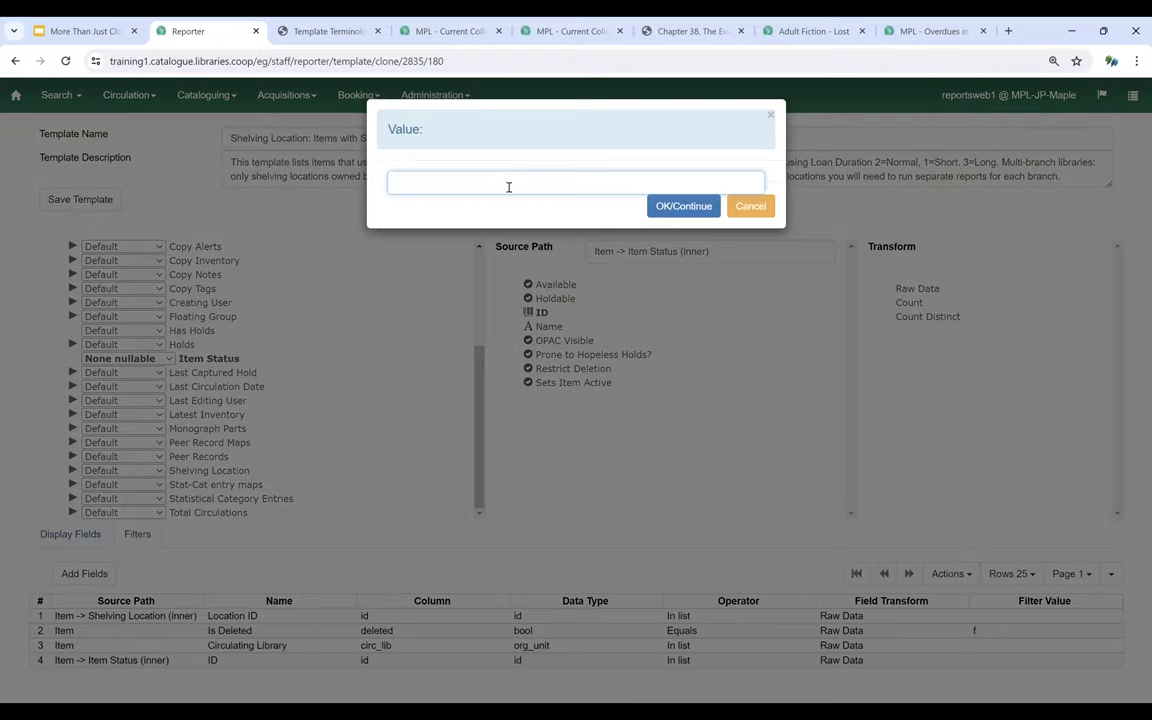
text(10)
click(683, 208)
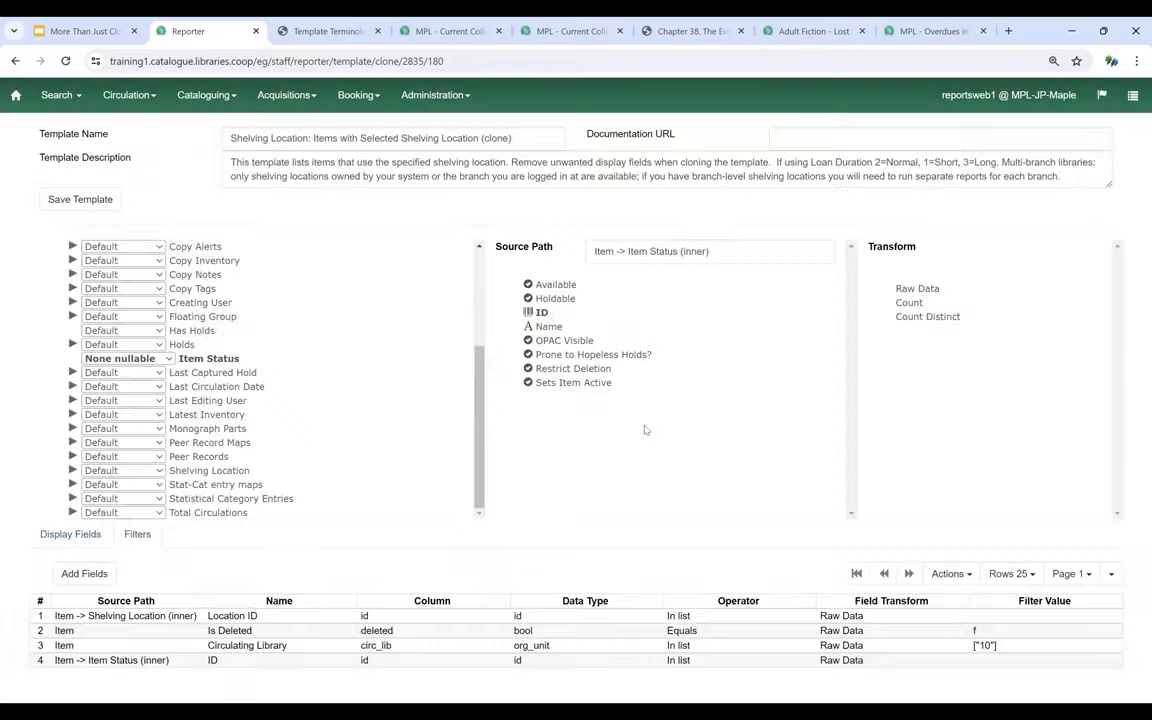
- Change the operator of the Circulating Library filter to Equals
click(703, 651)
right_click(703, 651)
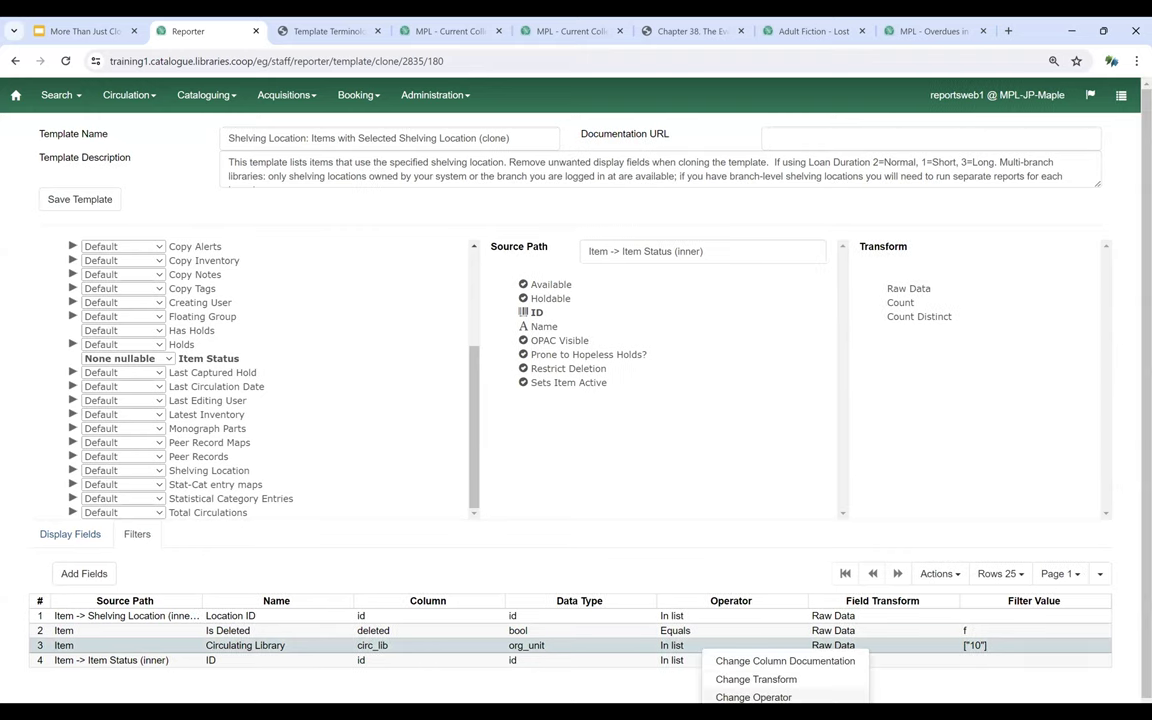
click(753, 697)
click(763, 182)
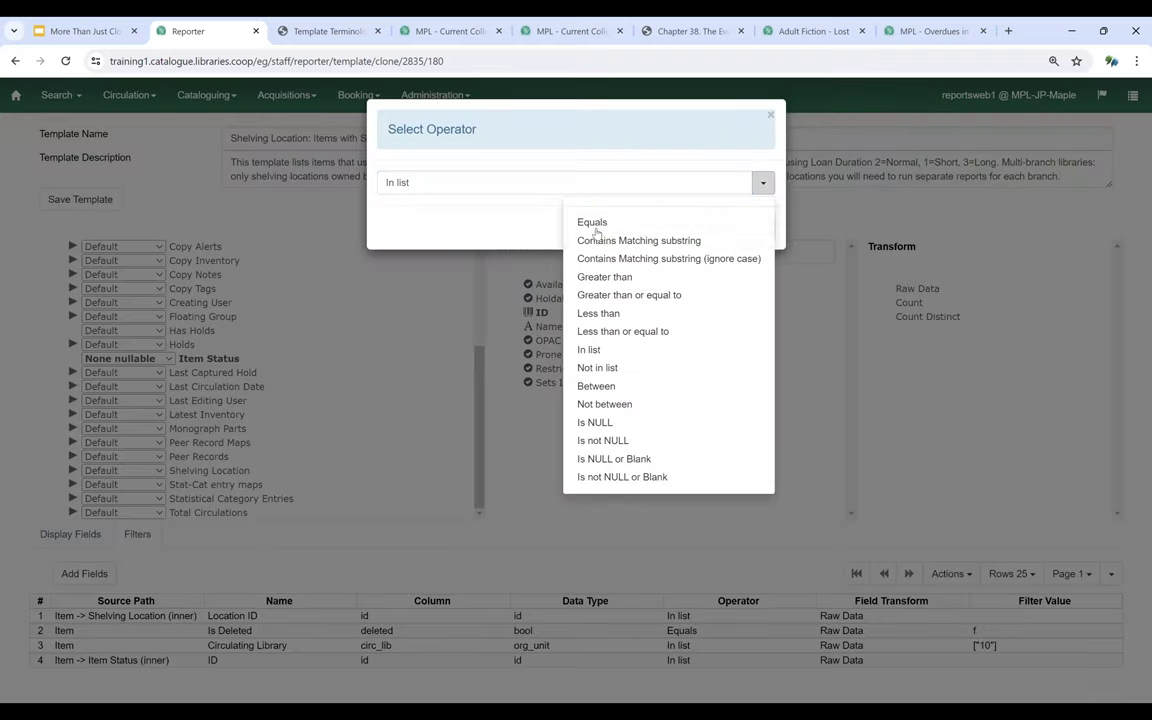
click(597, 224)
click(686, 228)
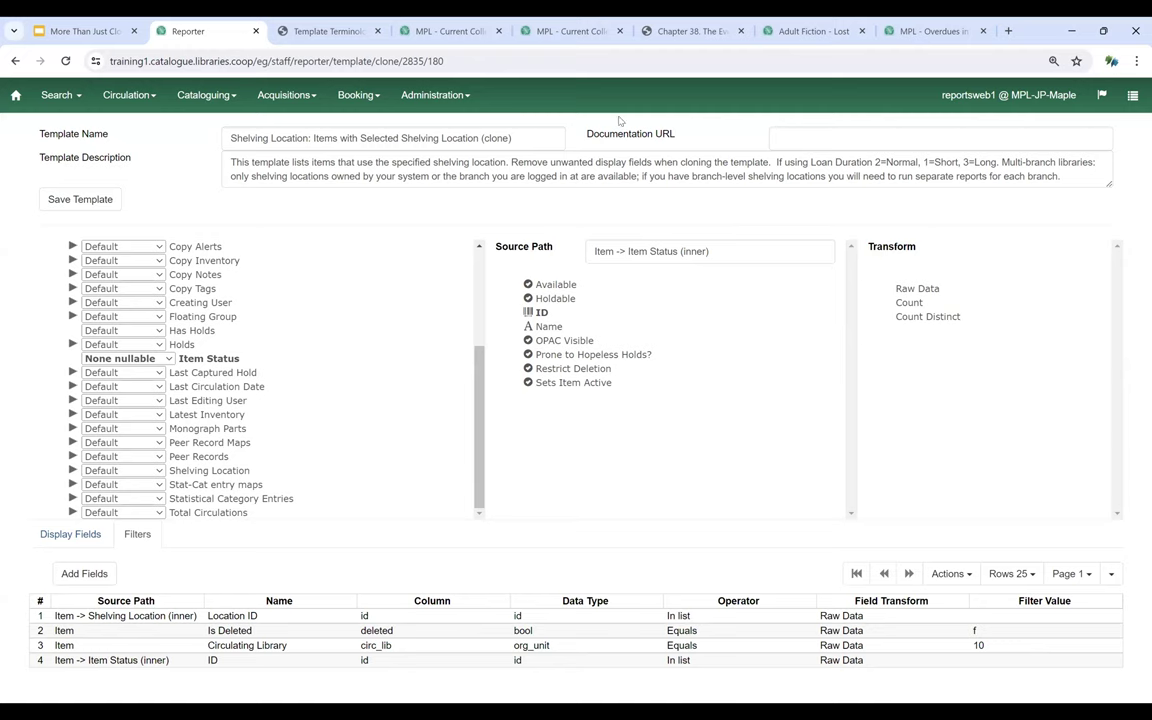
- Open the Maple Library public catalogue in a new browser tab, highlight the physical_loc parameter in its address, and return to the Reporter template
click(1009, 31)
text(mpl.)
key(Return)
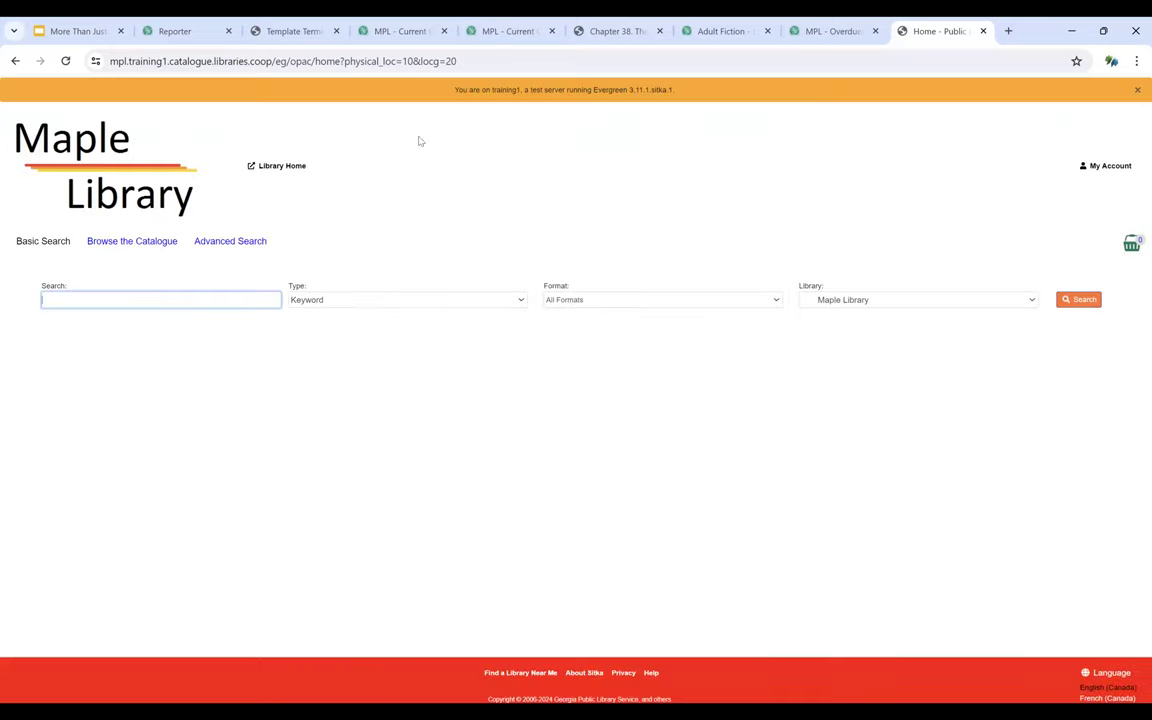
key(ctrl+l)
key(ctrl+shift+Right)
key(ctrl+shift+Right)
key(ctrl+shift+Right)
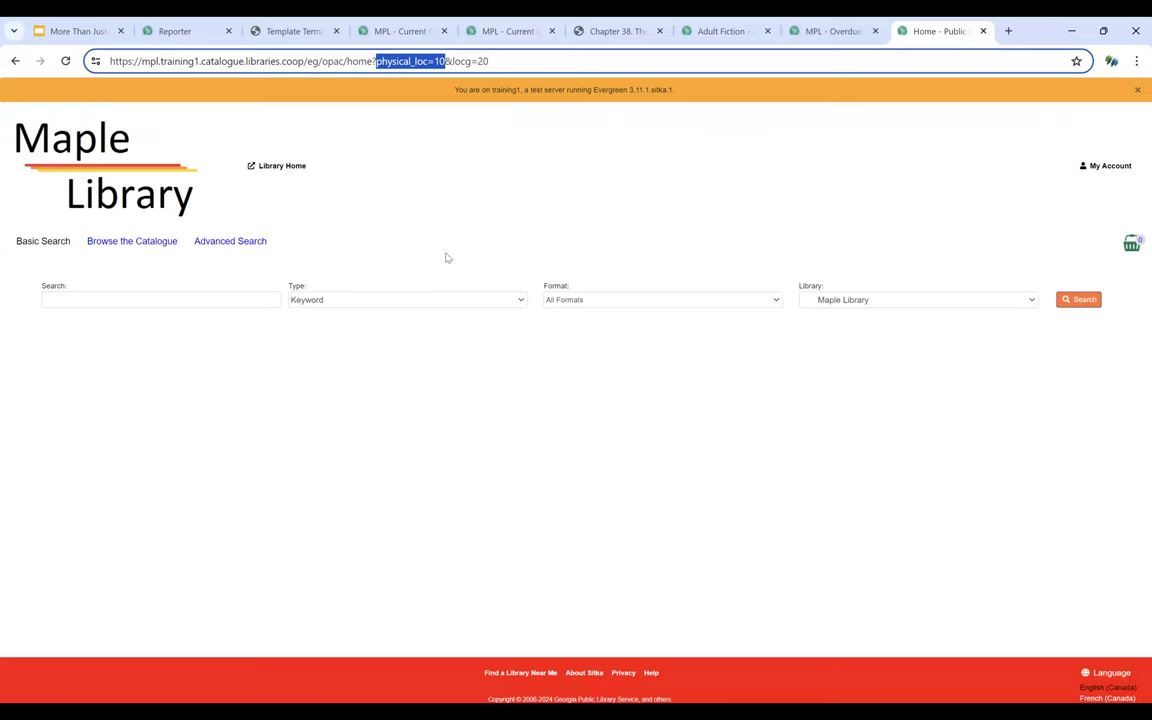
click(345, 61)
key(shift+Right)
key(shift+Right)
key(shift+Right)
key(shift+Right)
key(shift+Right)
key(shift+Right)
key(shift+Right)
key(shift+Right)
key(shift+Right)
key(shift+Right)
key(shift+Right)
key(shift+Right)
key(shift+Right)
key(shift+Right)
key(shift+Right)
click(194, 35)
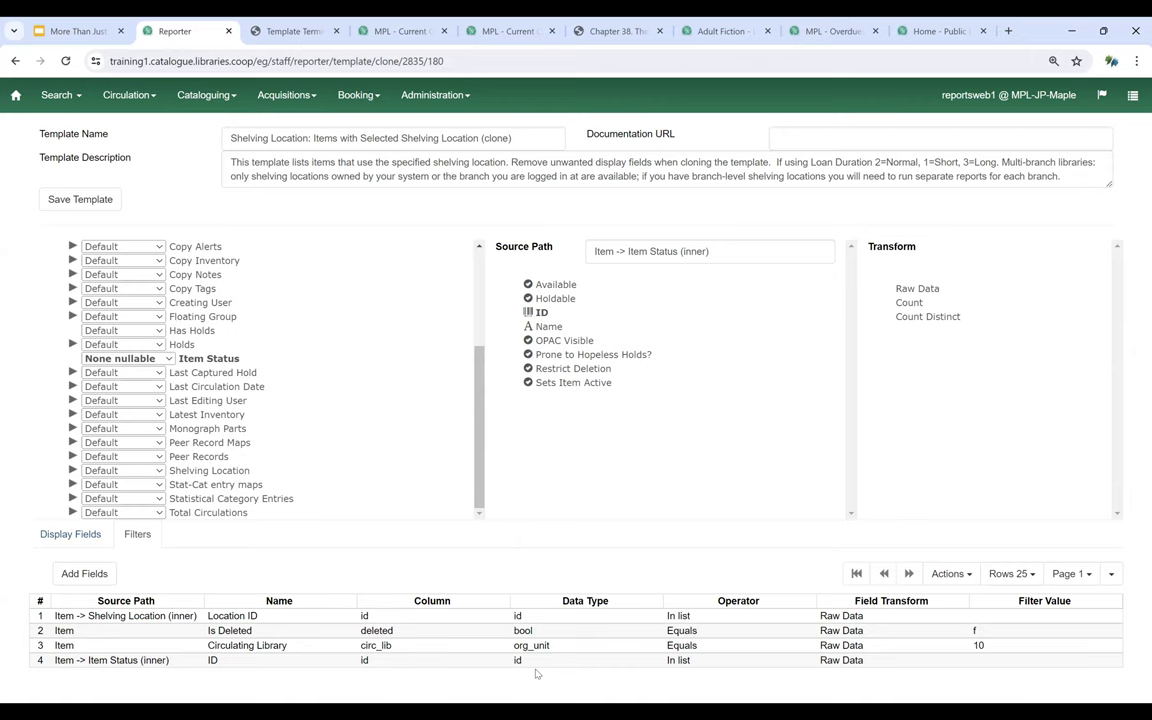
- Examine all columns of the Adult Fiction - Lost report output and return to the Reporter template
click(724, 32)
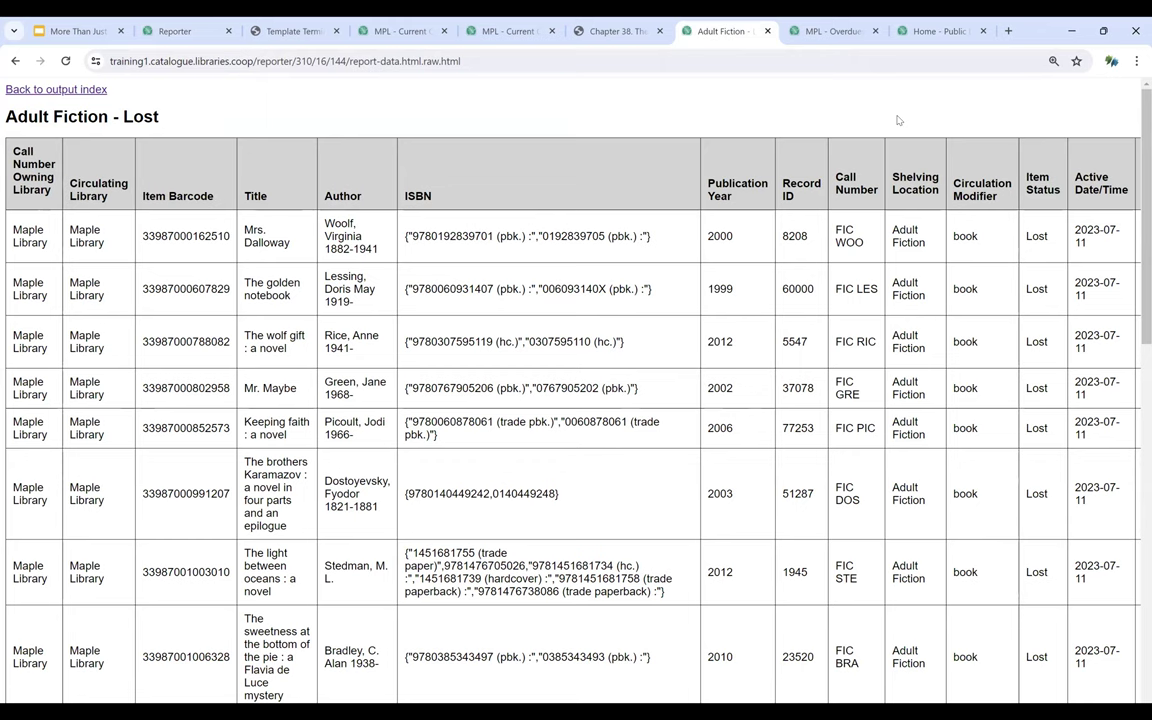
scroll(570, 400, right, 5)
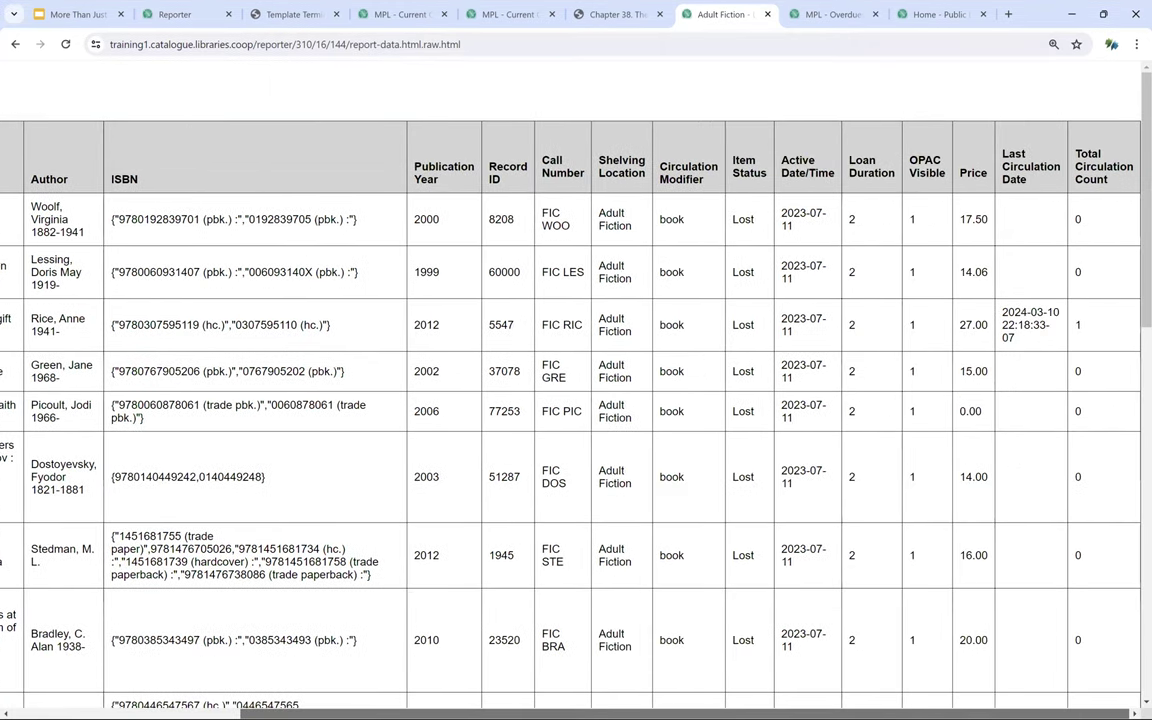
scroll(420, 620, left, 5)
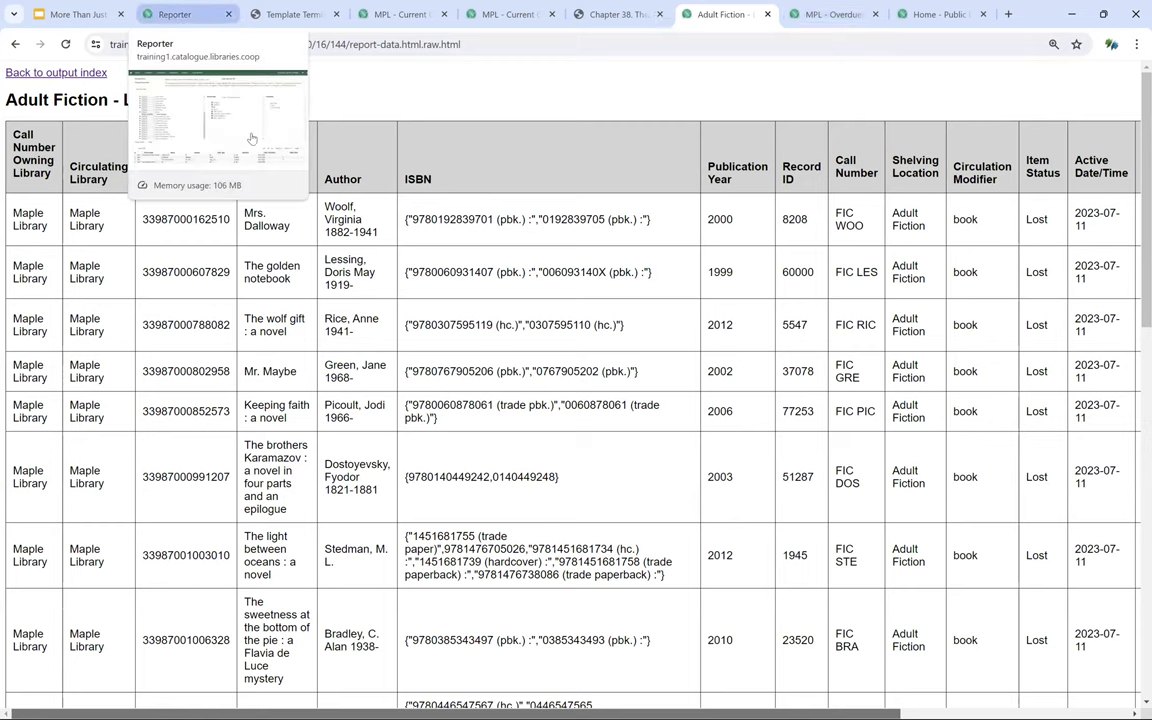
click(172, 18)
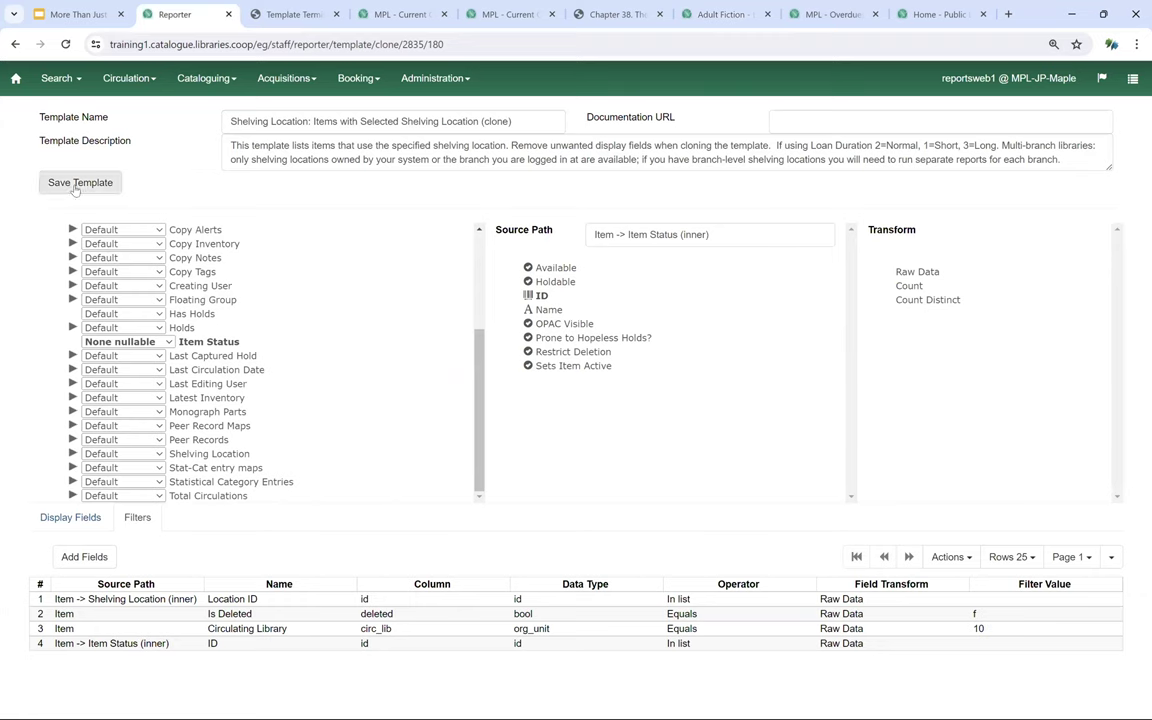
- Review the template's display fields with their source paths and column labels
click(72, 518)
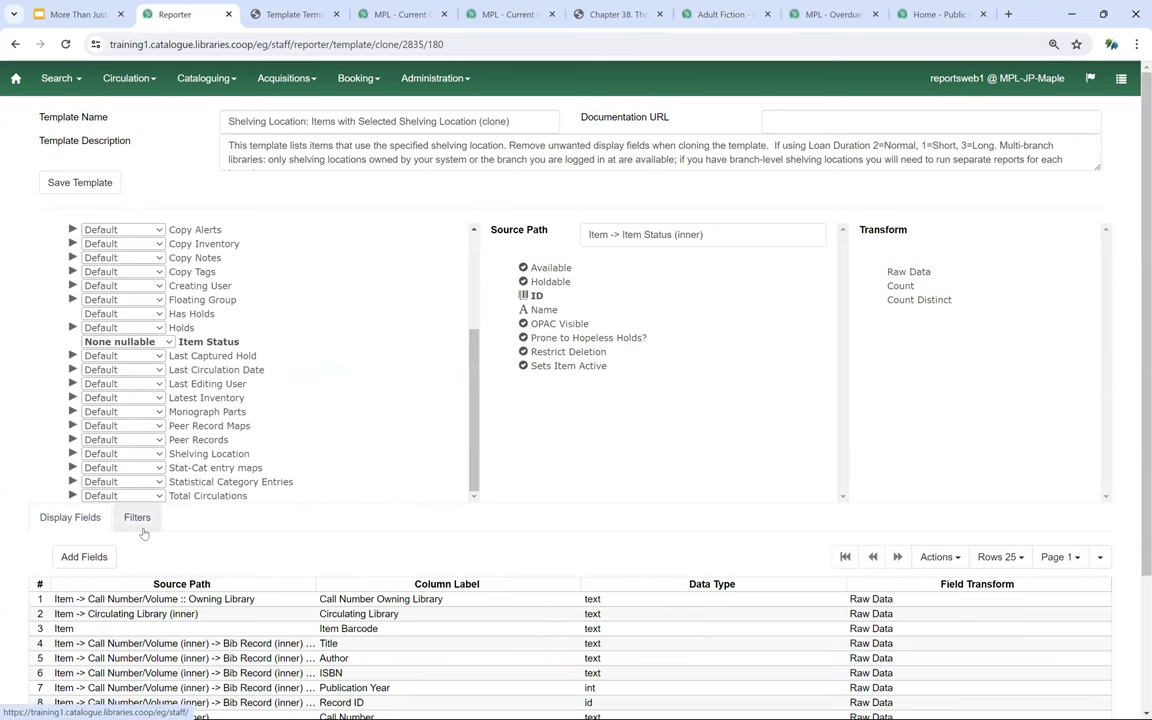
scroll(318, 560, down, 1)
scroll(318, 568, down, 1)
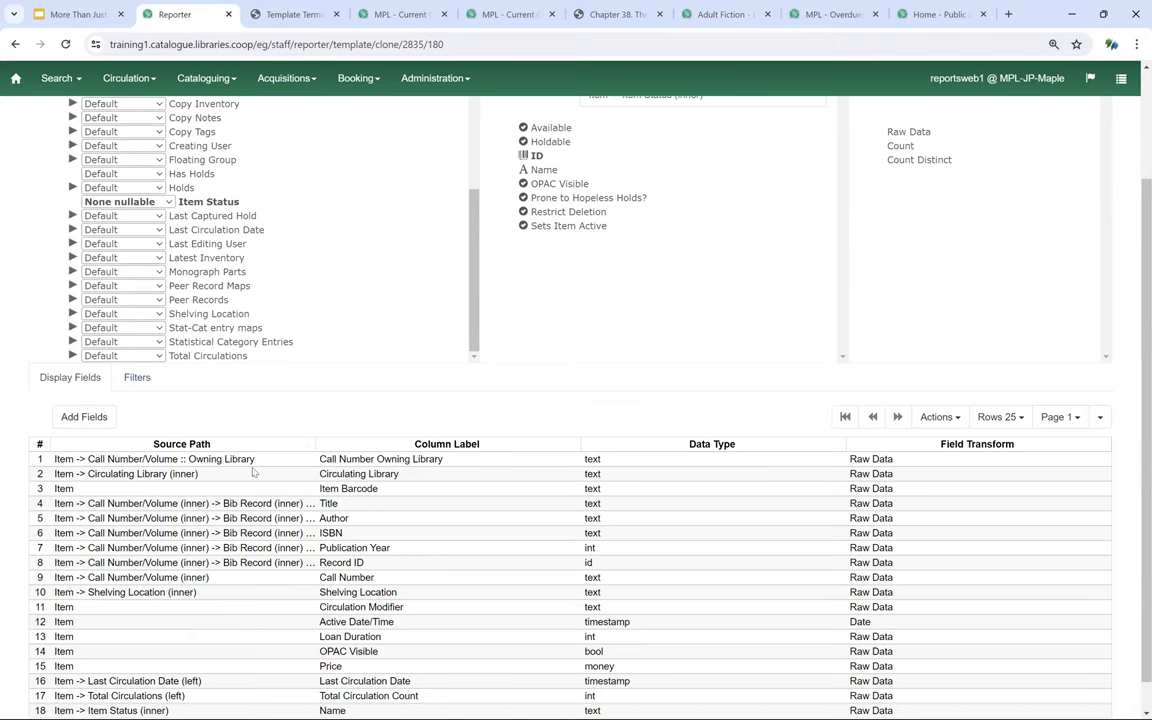
scroll(184, 208, up, 3)
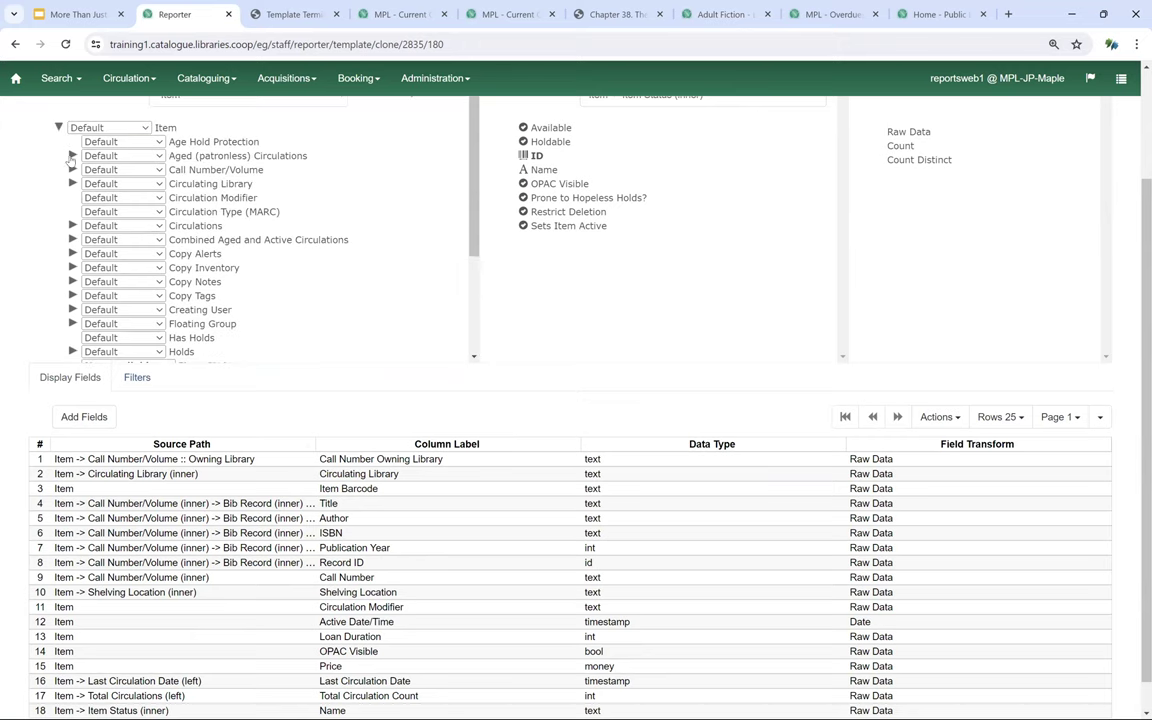
scroll(400, 164, up, 2)
- Turn off Nullability and show the fields of Item -> Call Number/Volume -> Bib Record -> Simple Record Extracts
click(423, 231)
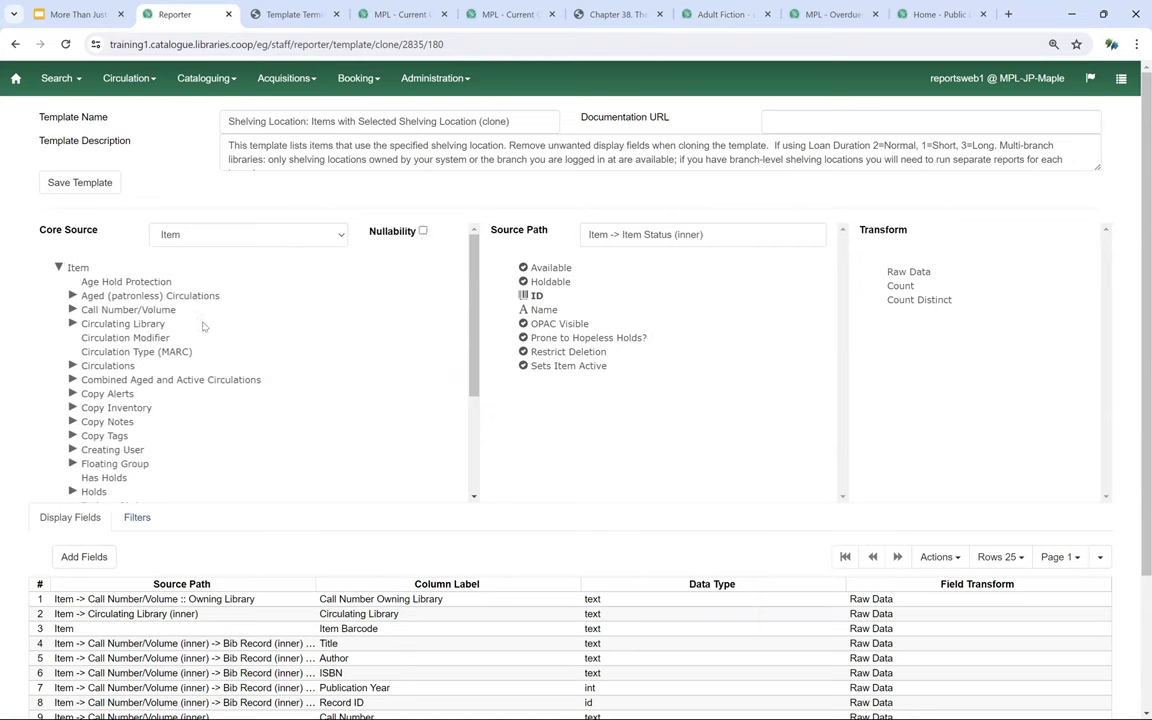
click(106, 311)
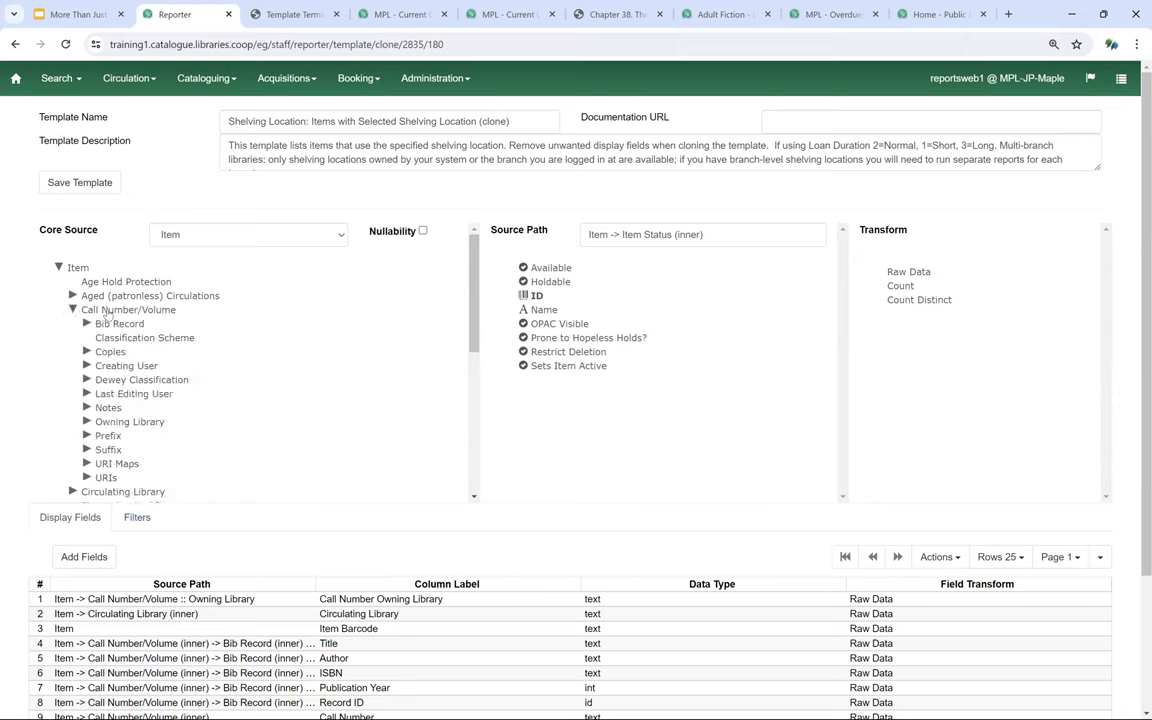
click(87, 323)
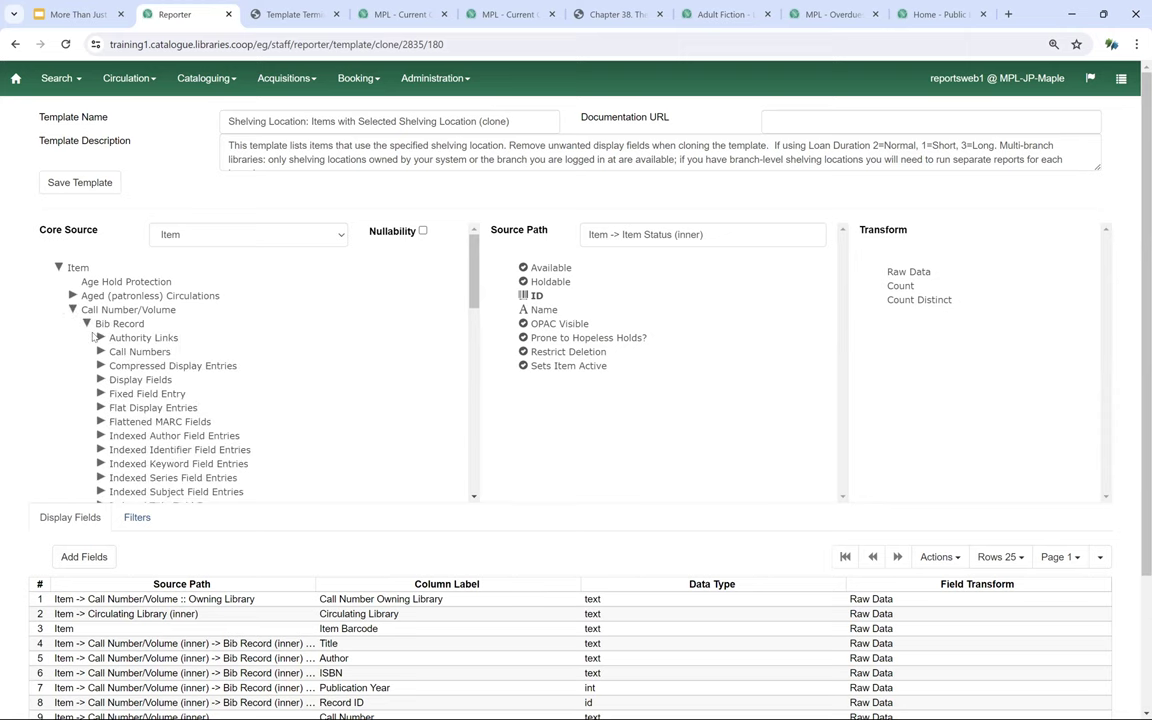
scroll(248, 358, down, 3)
scroll(248, 358, down, 1)
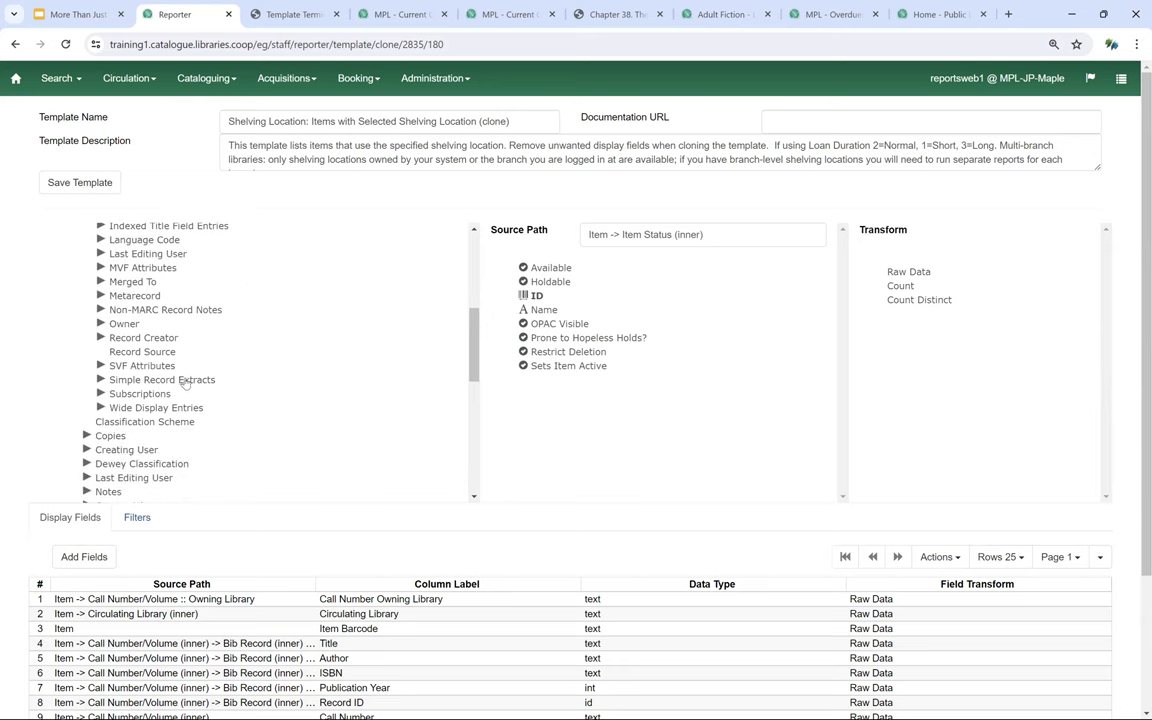
click(185, 381)
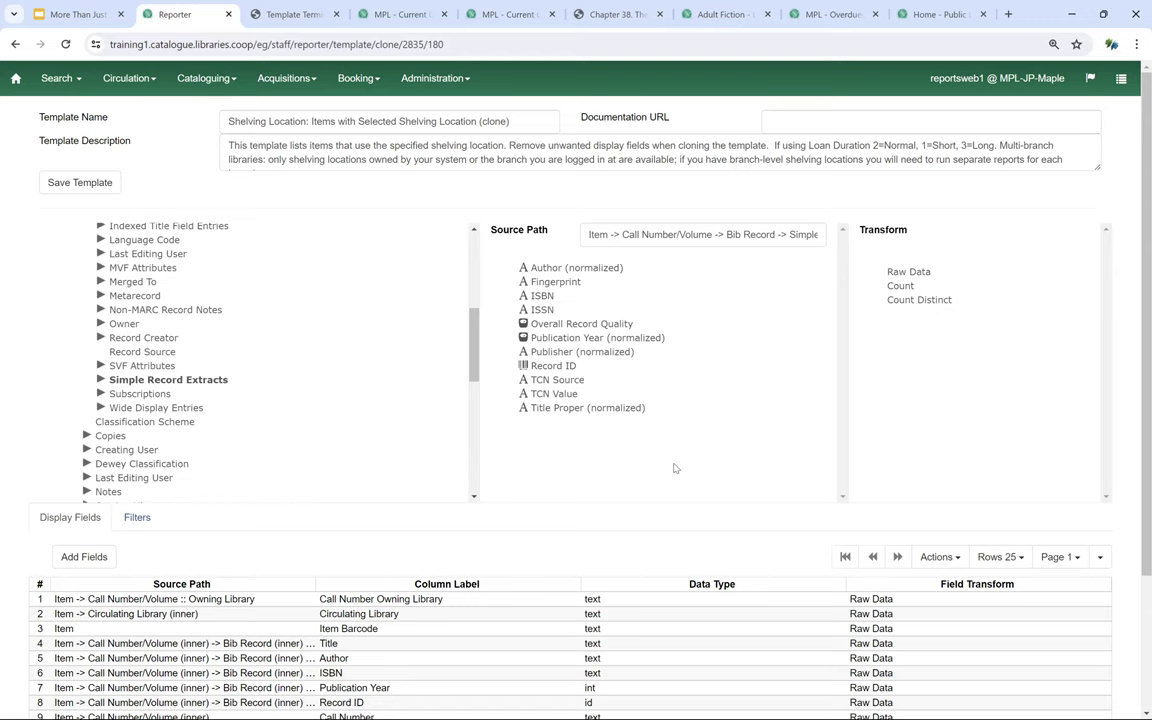
- Open the shared GreenLand_templates folder Circulation > Overdue and others from the reports main page and list all its templates
click(438, 82)
click(459, 237)
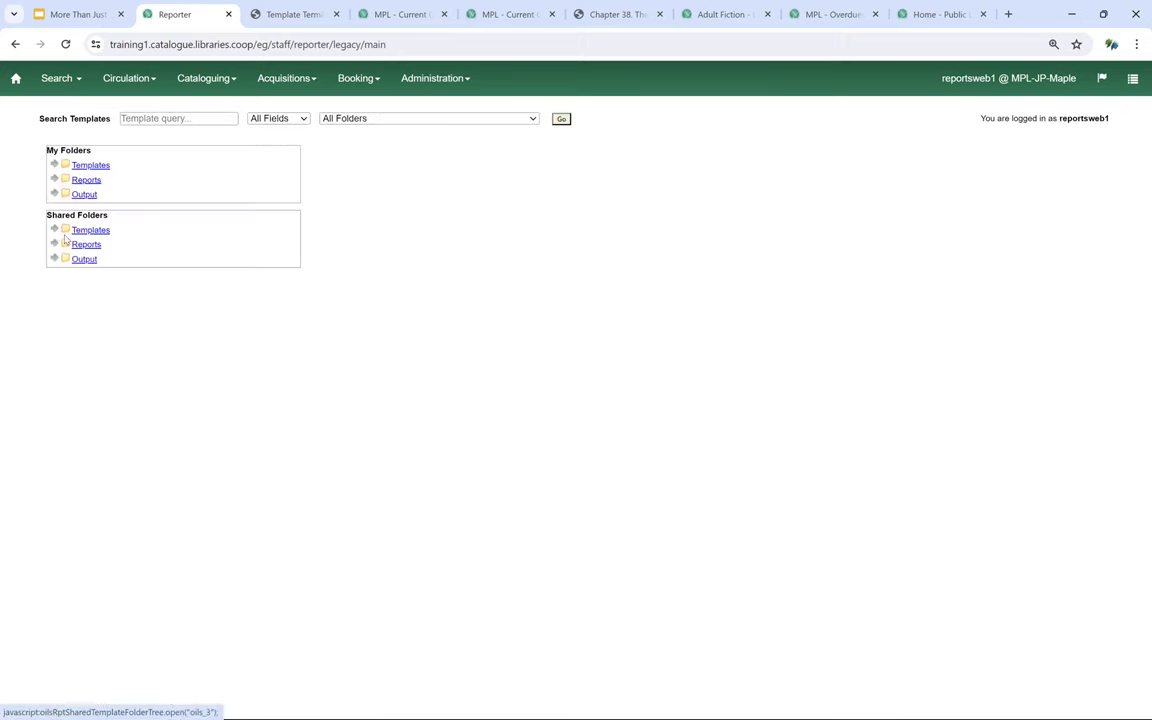
click(54, 229)
click(66, 244)
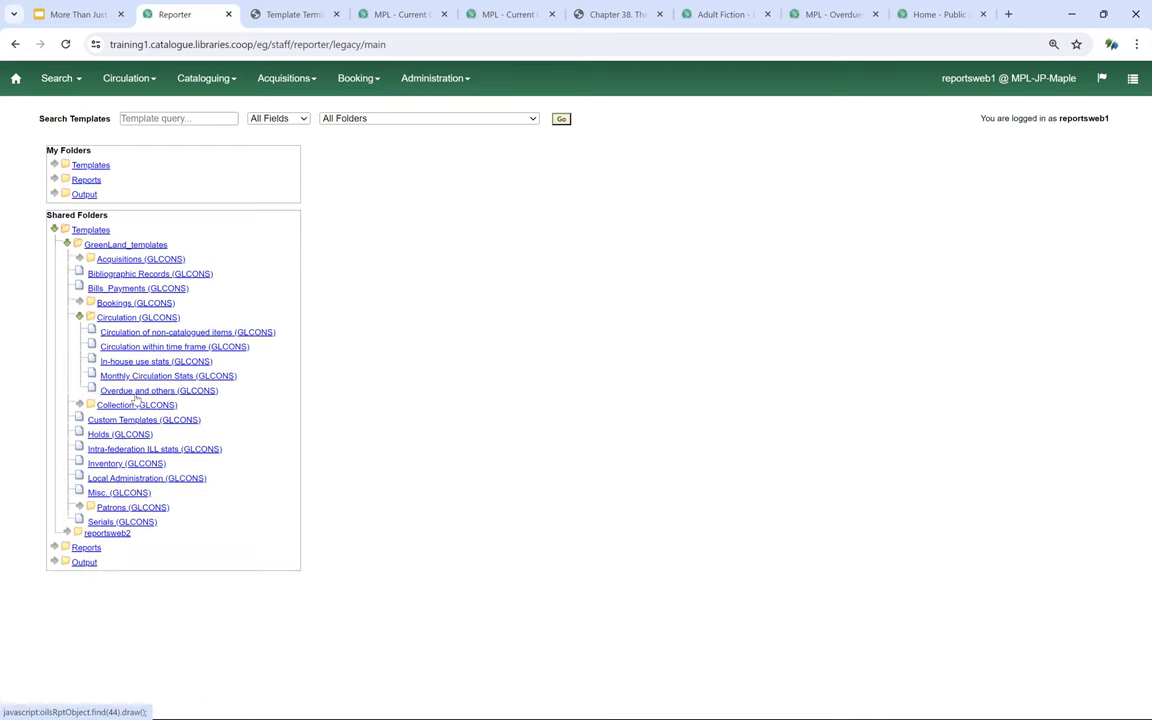
click(135, 391)
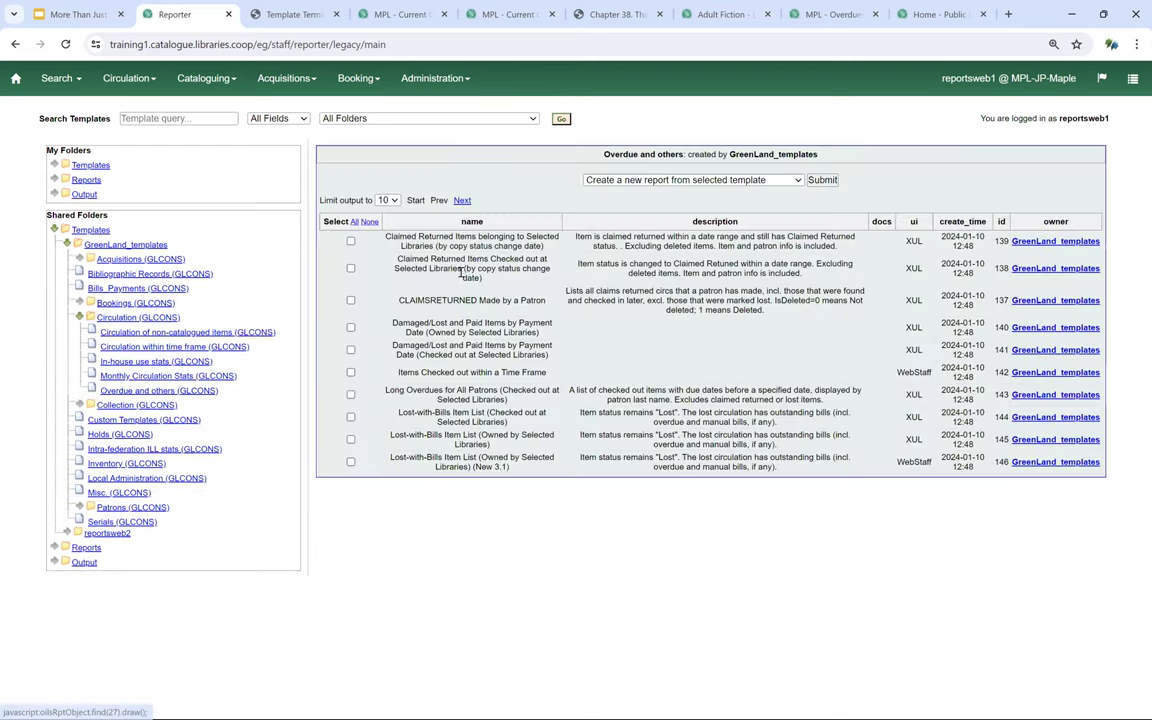
click(387, 200)
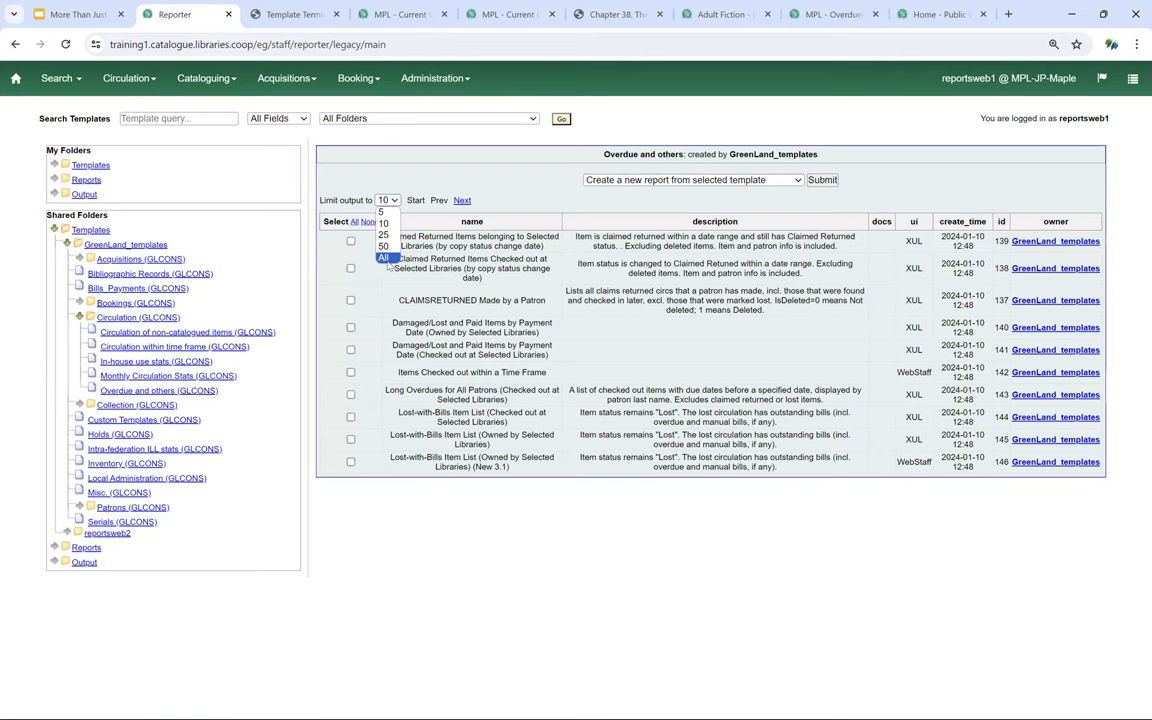
click(383, 258)
- Clone the template "Overdues Within Time Span - General (Based on Checkout Library)" for editing
scroll(440, 400, down, 1)
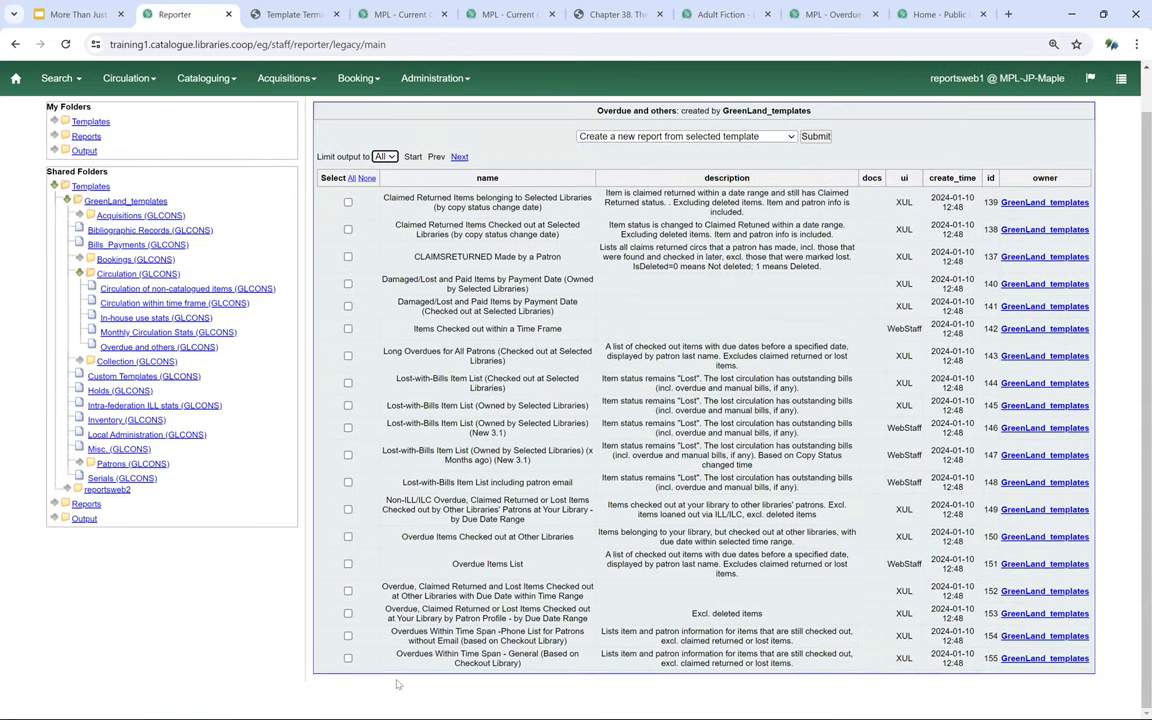
click(348, 658)
click(790, 136)
click(765, 158)
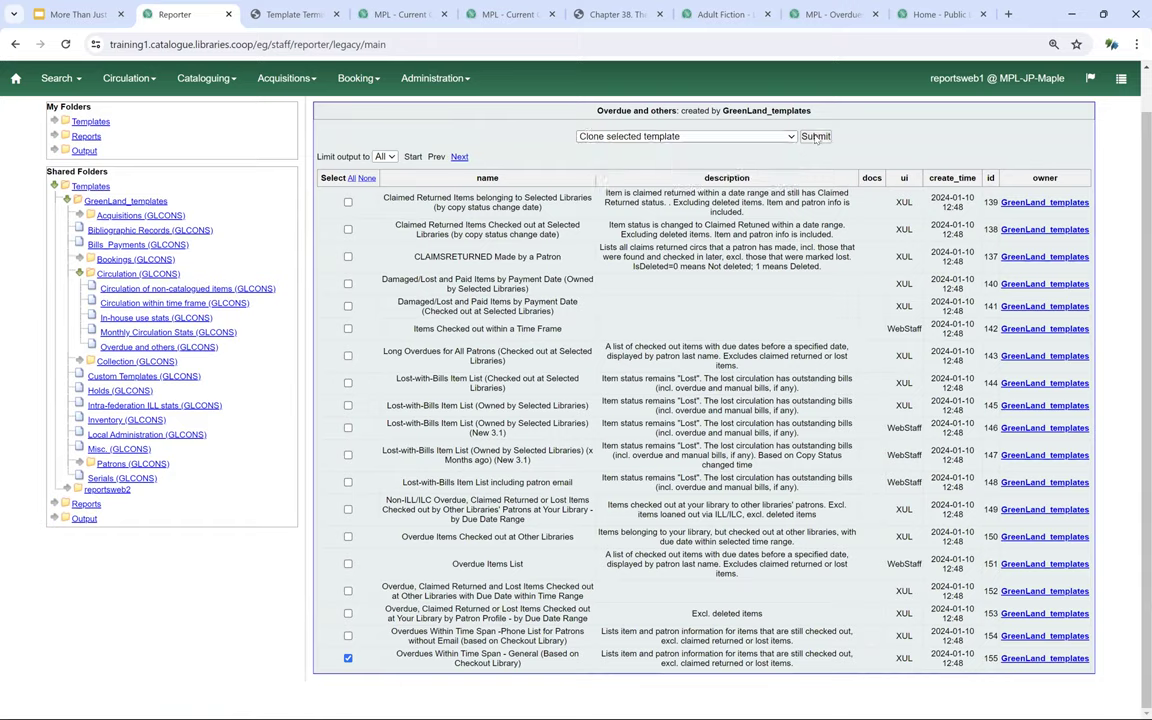
click(815, 136)
click(386, 243)
click(356, 263)
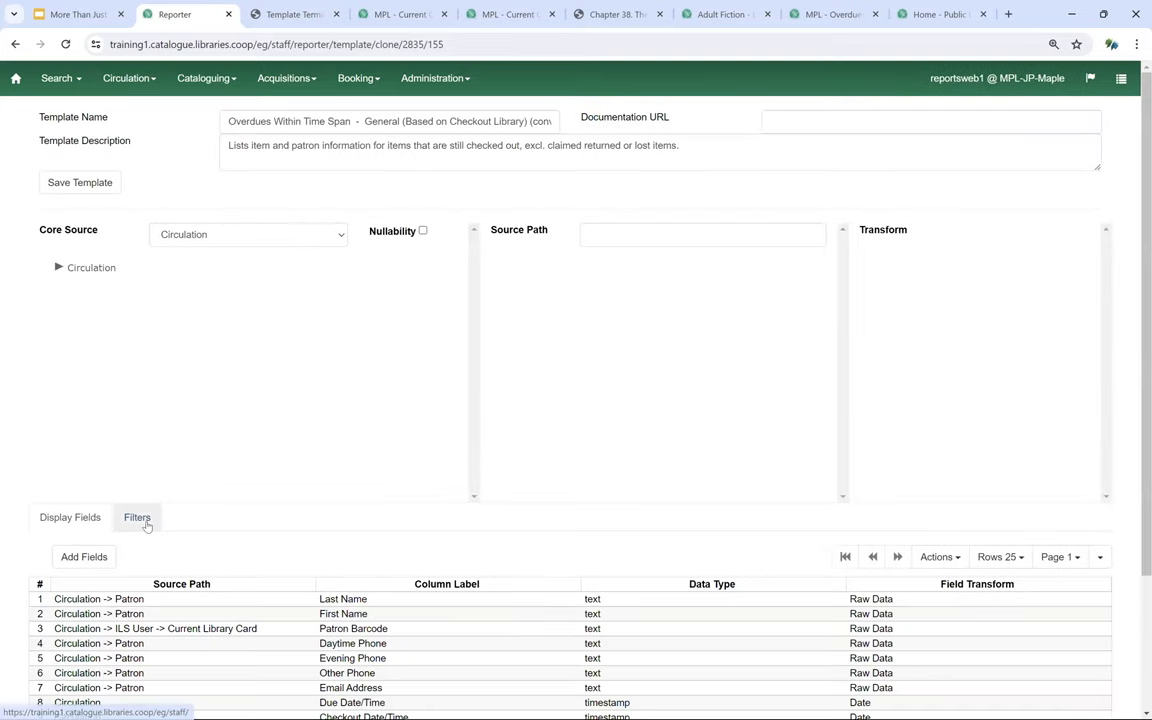
- Change the operator of the Due Date/Time filter to In list
click(139, 518)
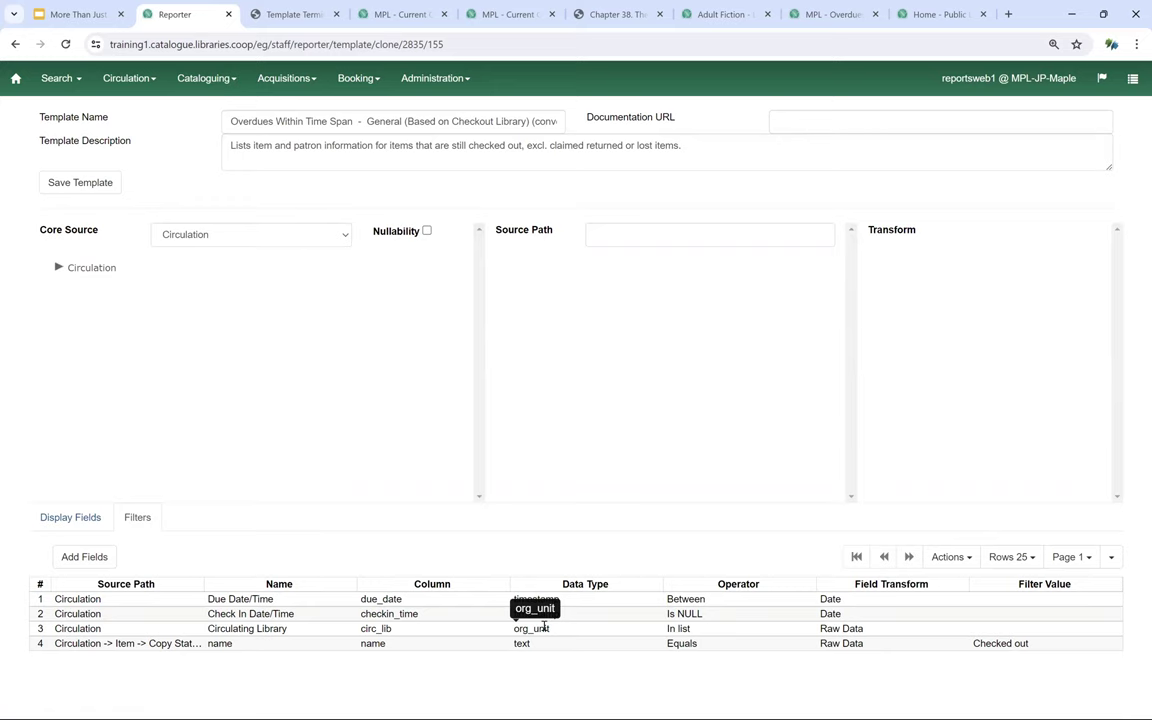
click(723, 601)
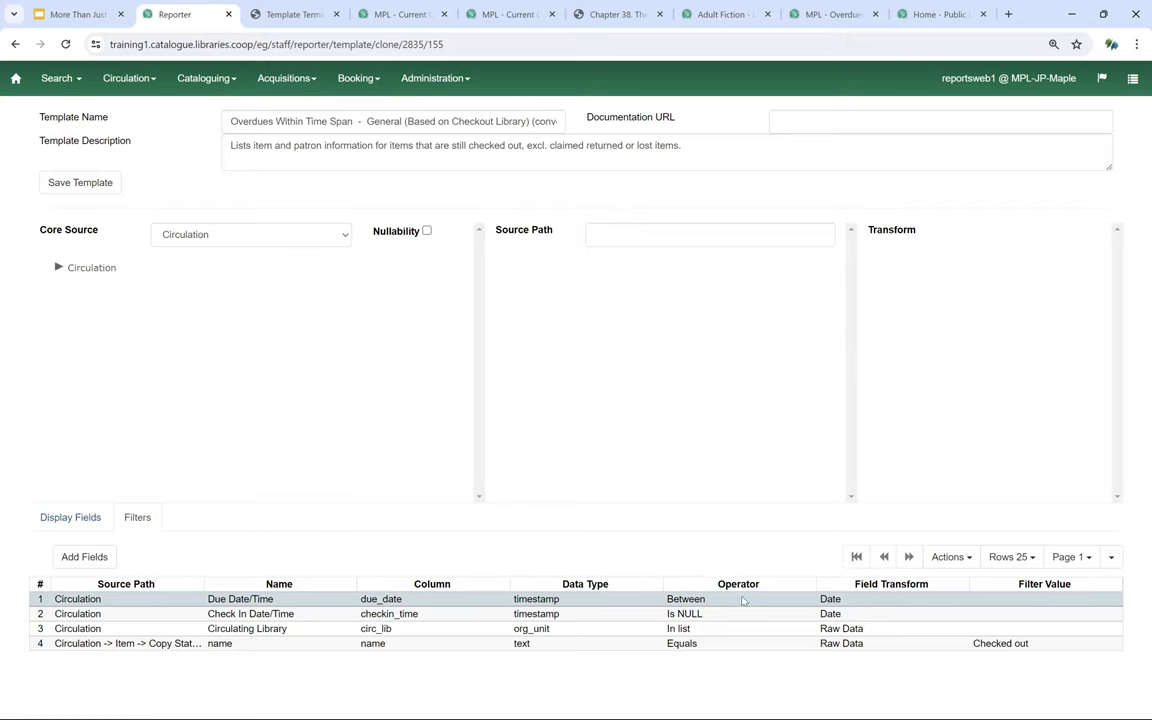
click(948, 557)
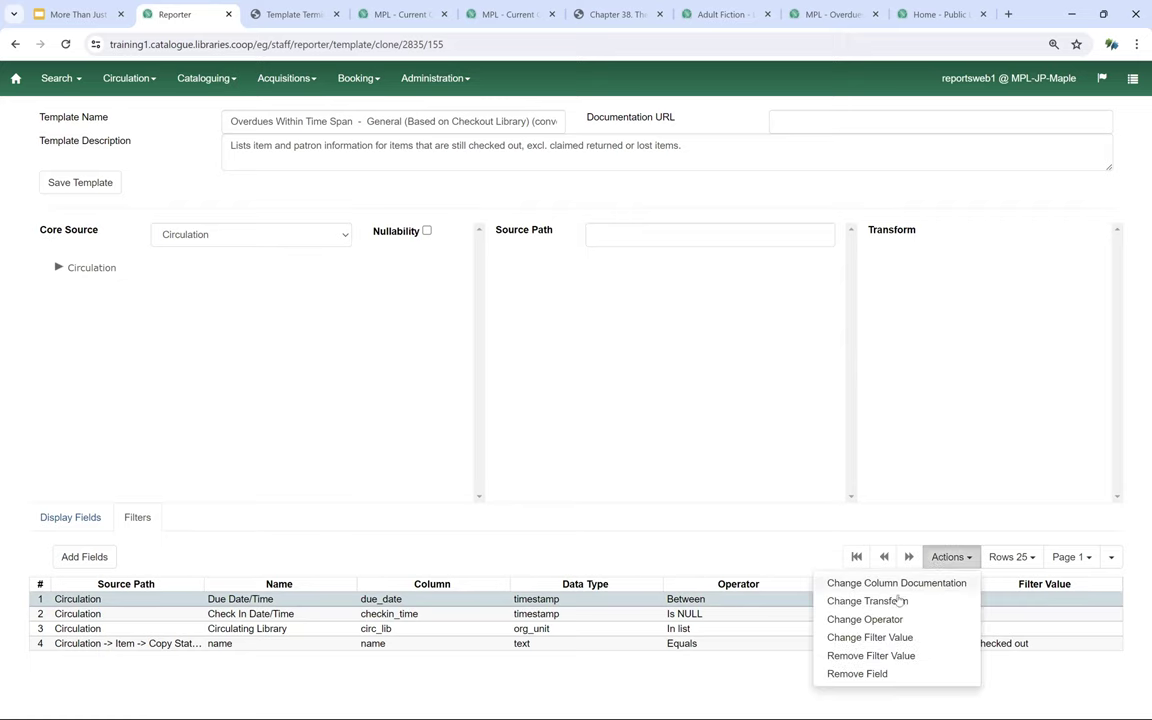
click(864, 620)
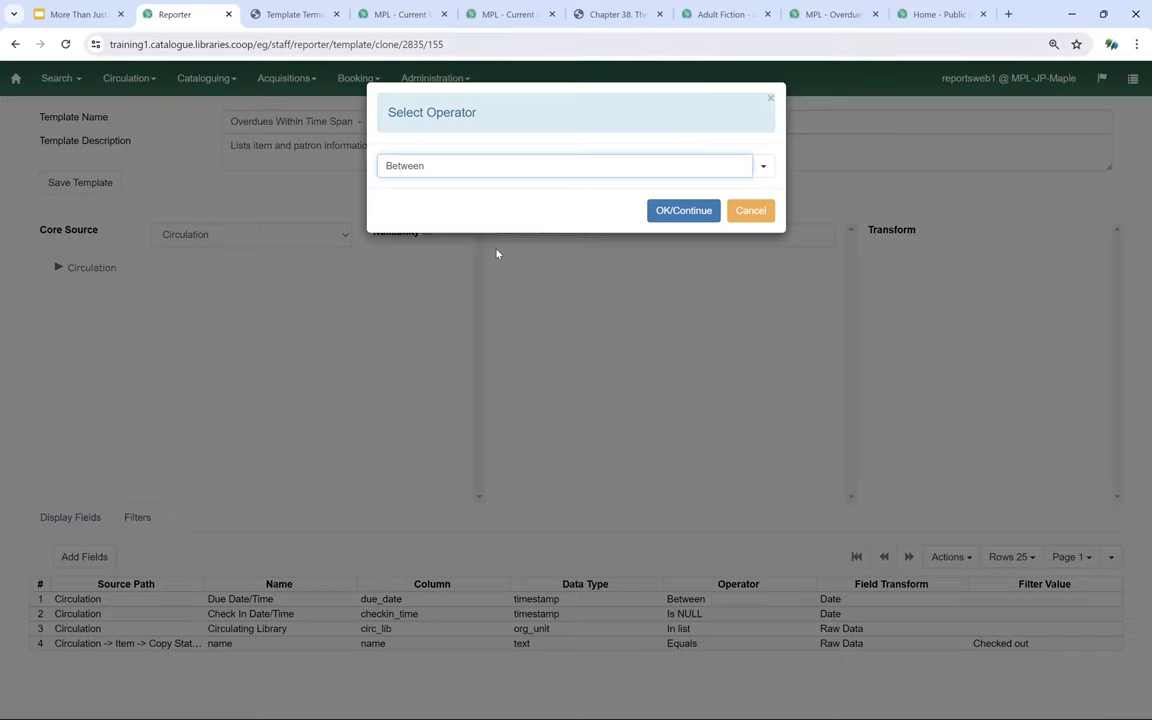
click(763, 168)
click(605, 334)
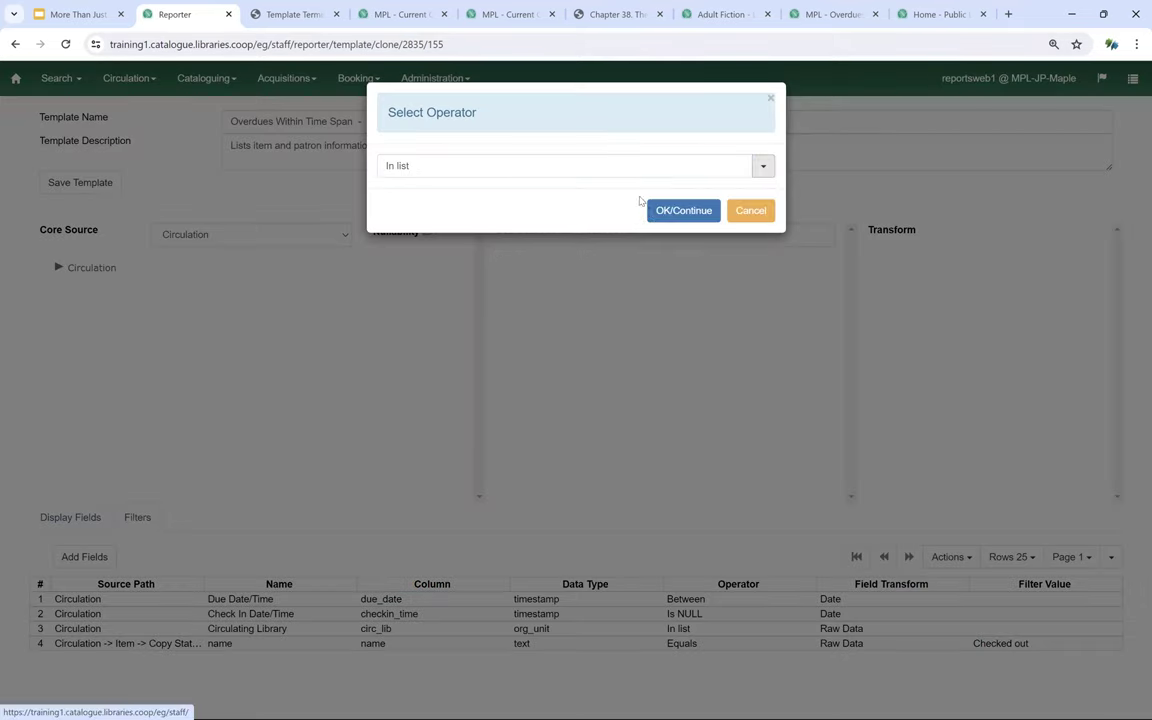
click(682, 211)
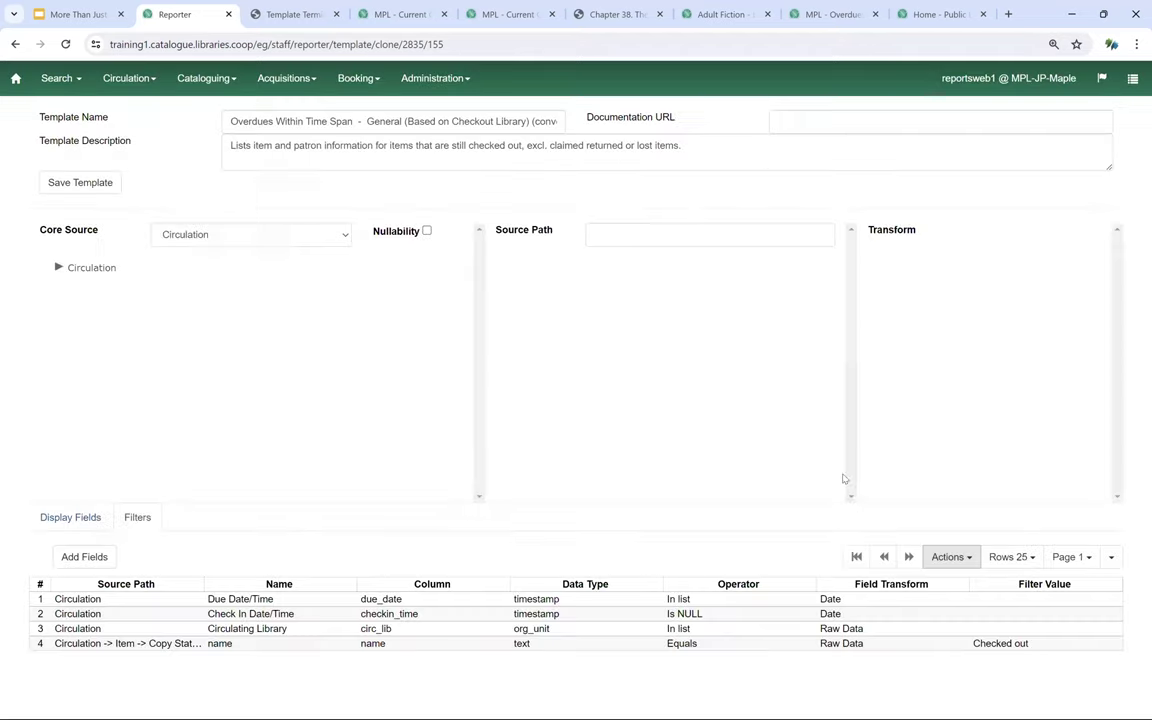
- Change the transform of the Due Date/Time filter to Year + Month and save the cloned overdues template
click(871, 598)
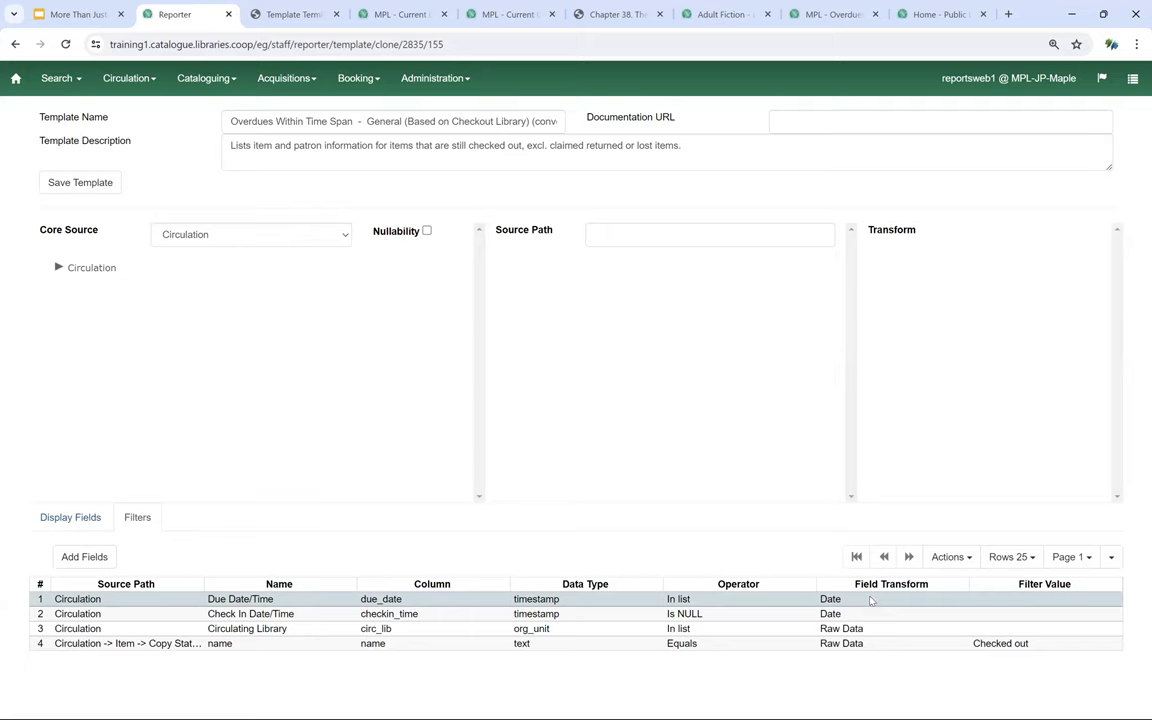
click(951, 557)
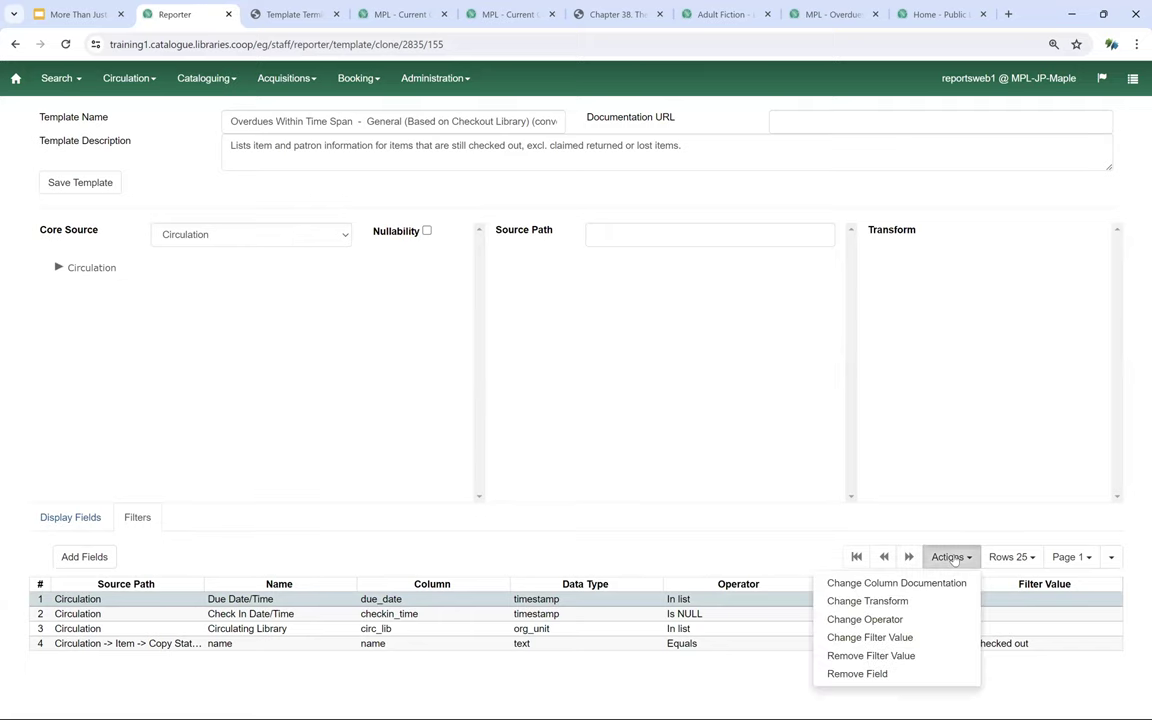
click(896, 604)
click(762, 166)
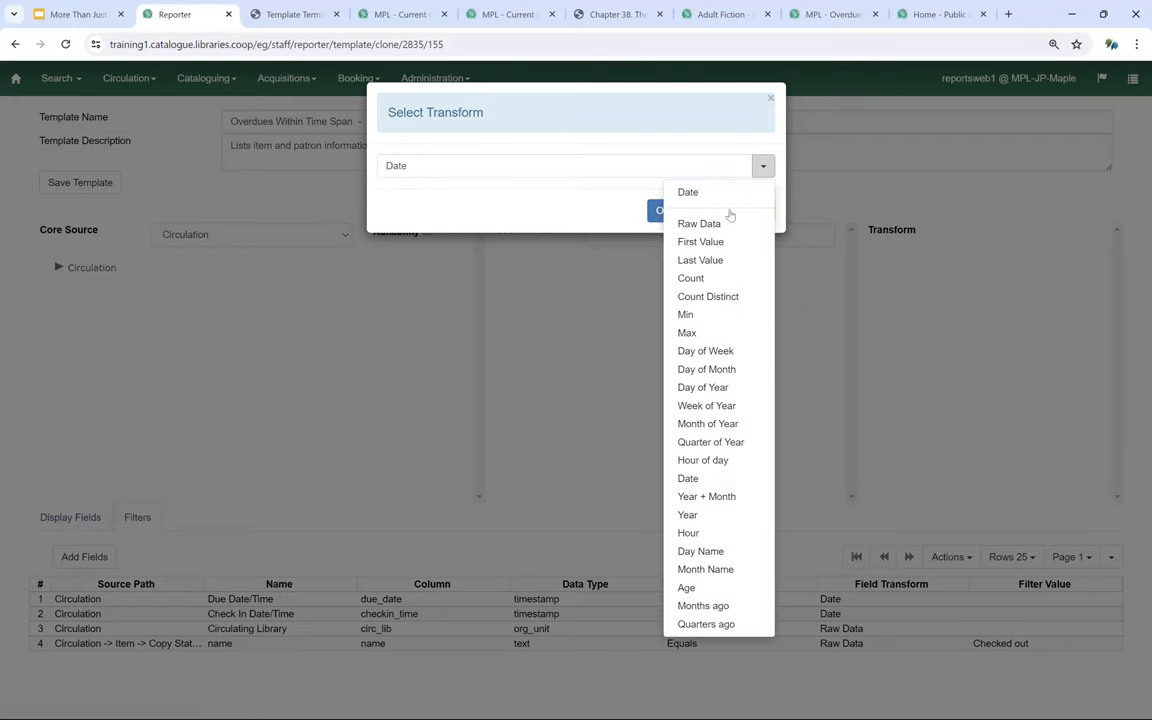
click(720, 497)
click(692, 214)
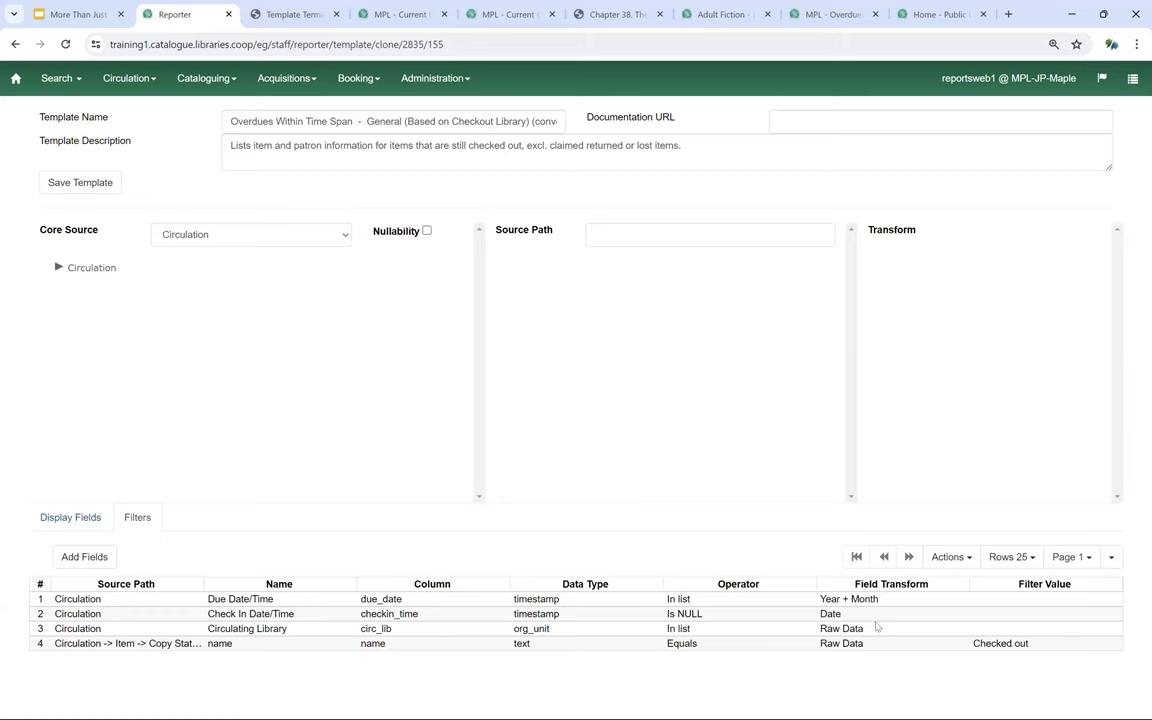
click(92, 188)
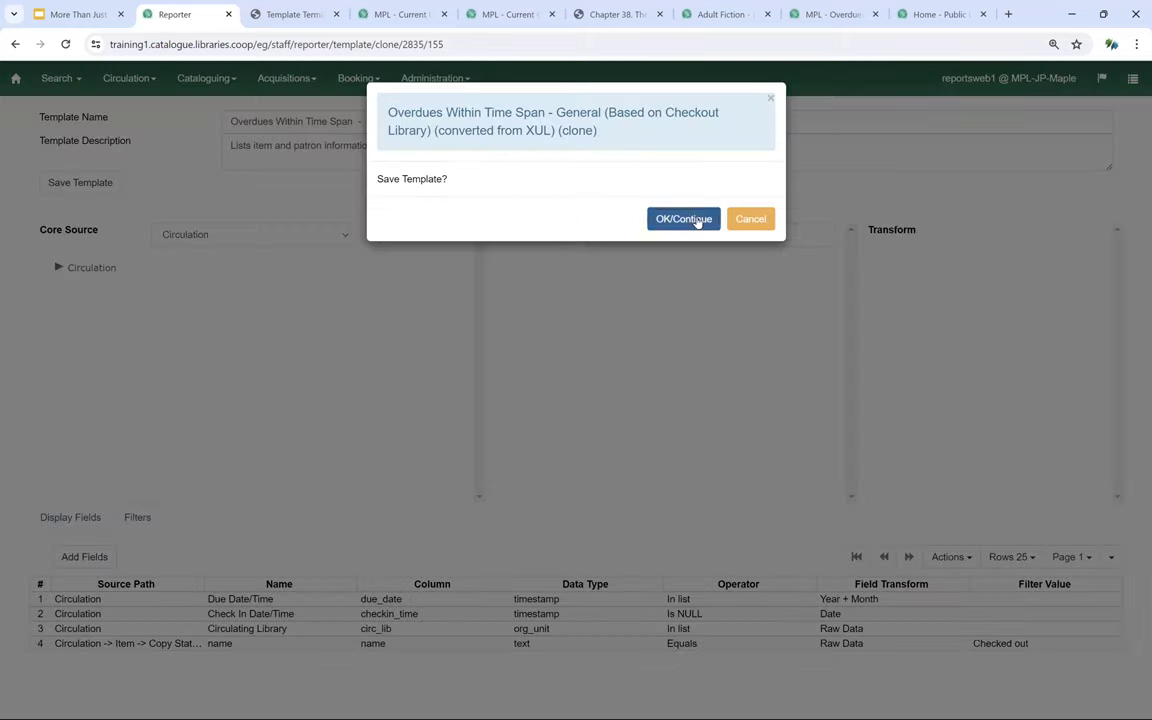
click(690, 220)
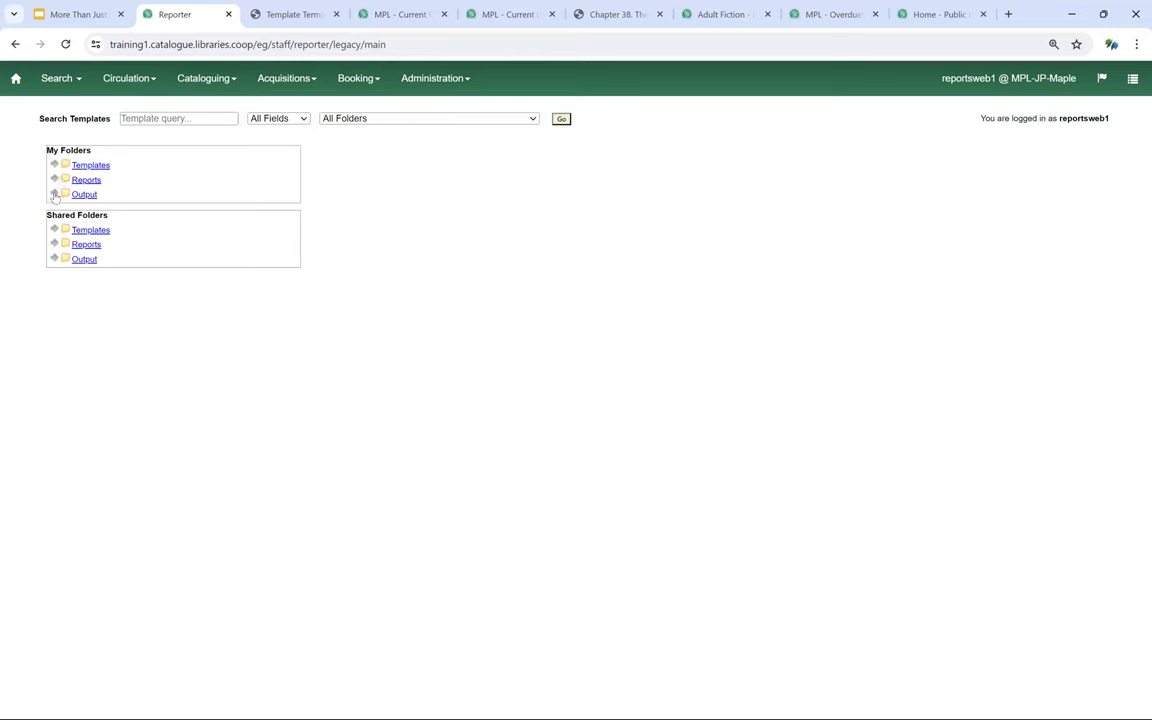
- Start a new report from the cloned overdues template in the Editing Templates folder and add 2024-02 to its Due Date/Time list
click(54, 164)
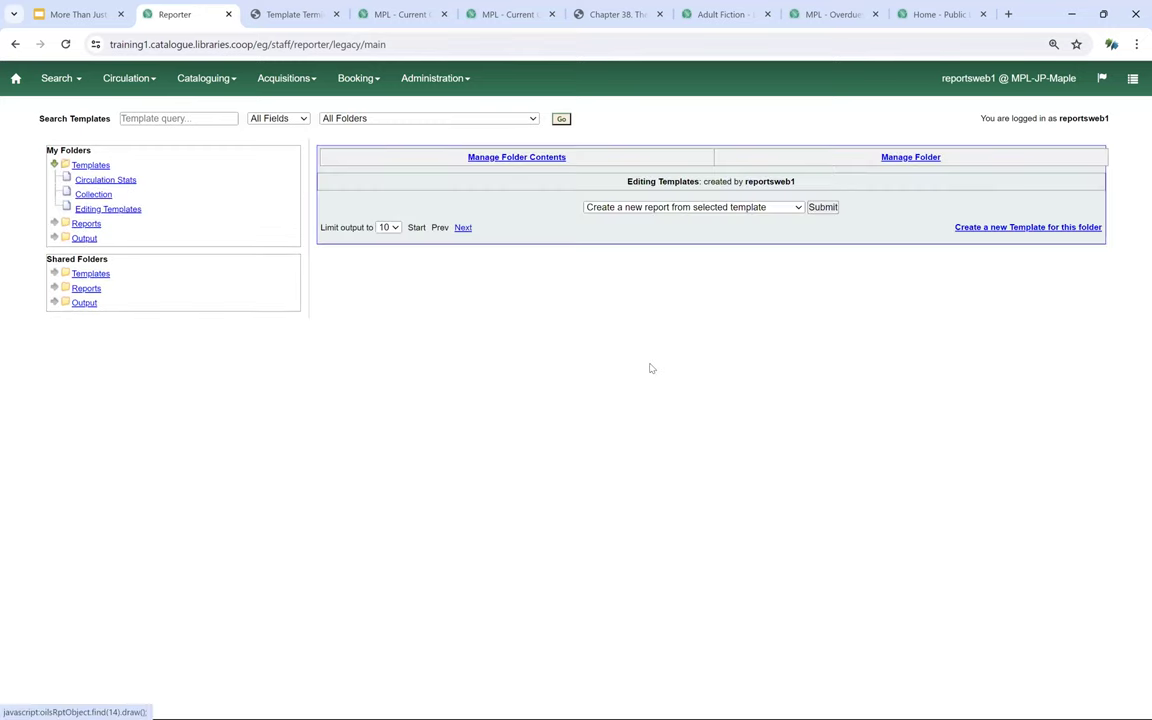
click(350, 272)
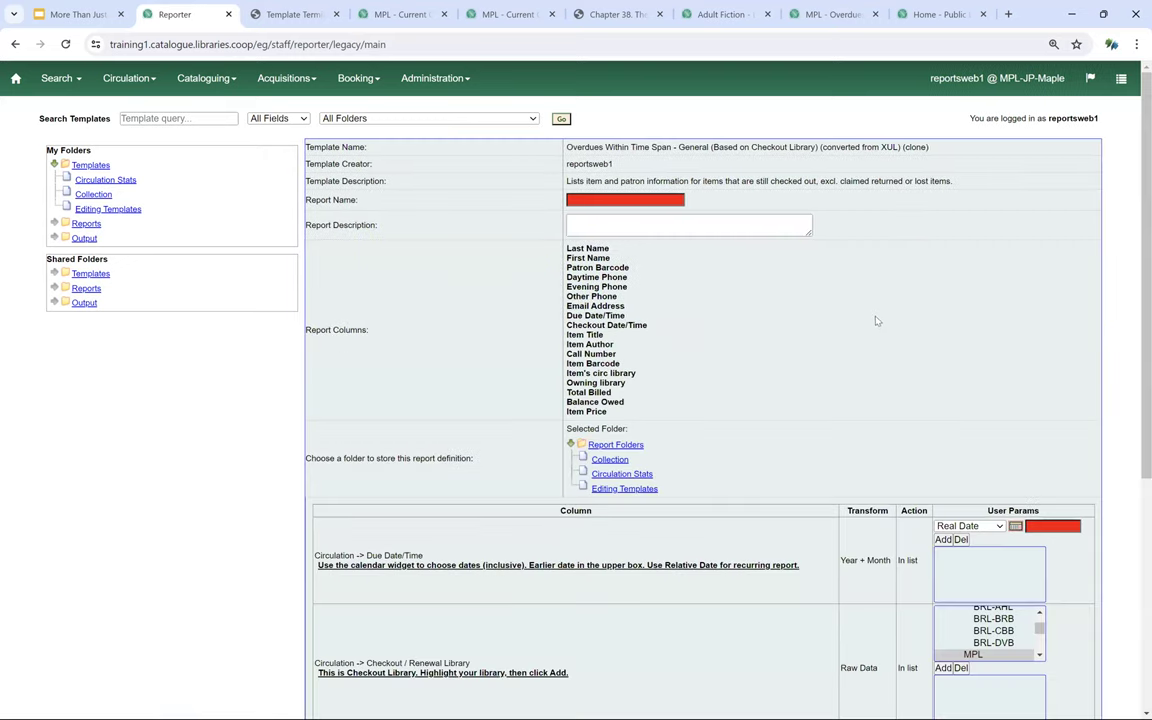
scroll(880, 340, down, 3)
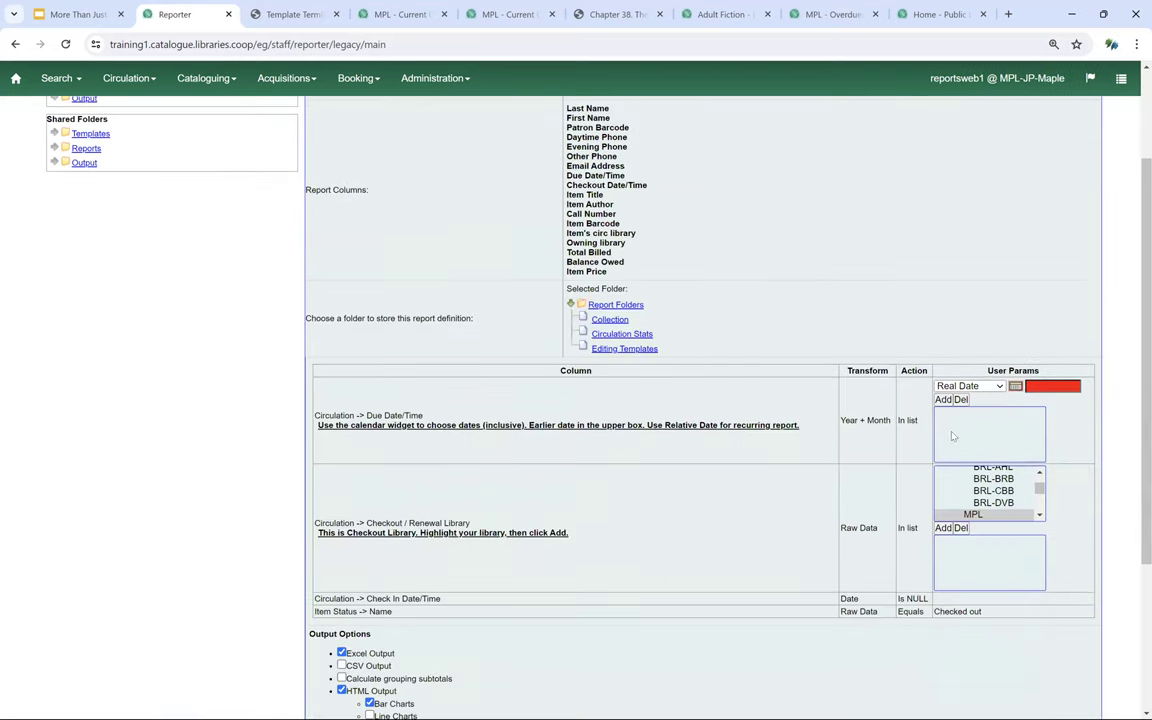
click(1015, 386)
click(893, 281)
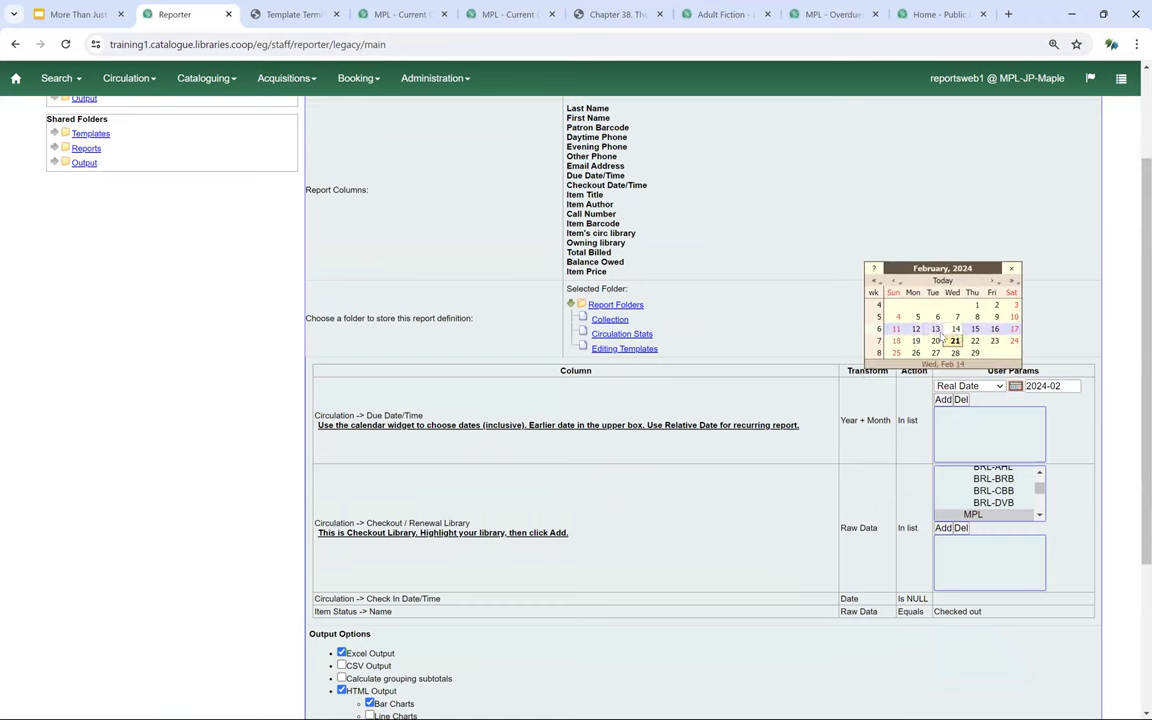
click(975, 341)
click(955, 399)
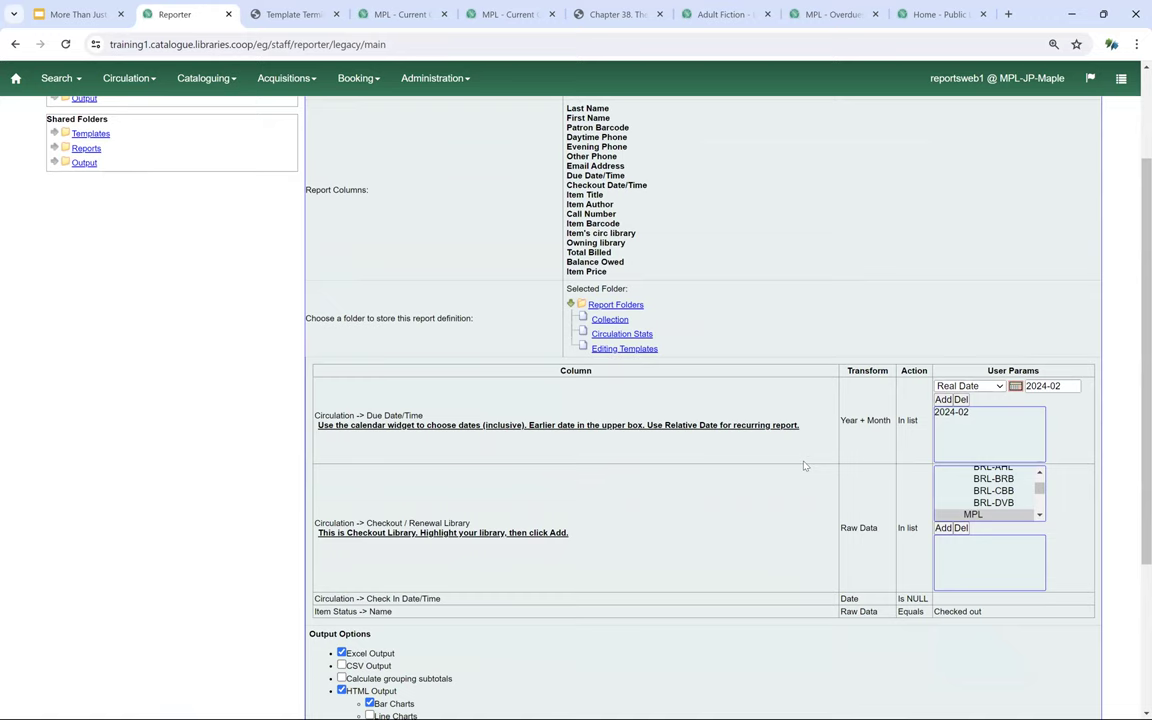
- Review the finished report output "MPL - Overdues in February" in its browser tab, checking the due dates
click(829, 18)
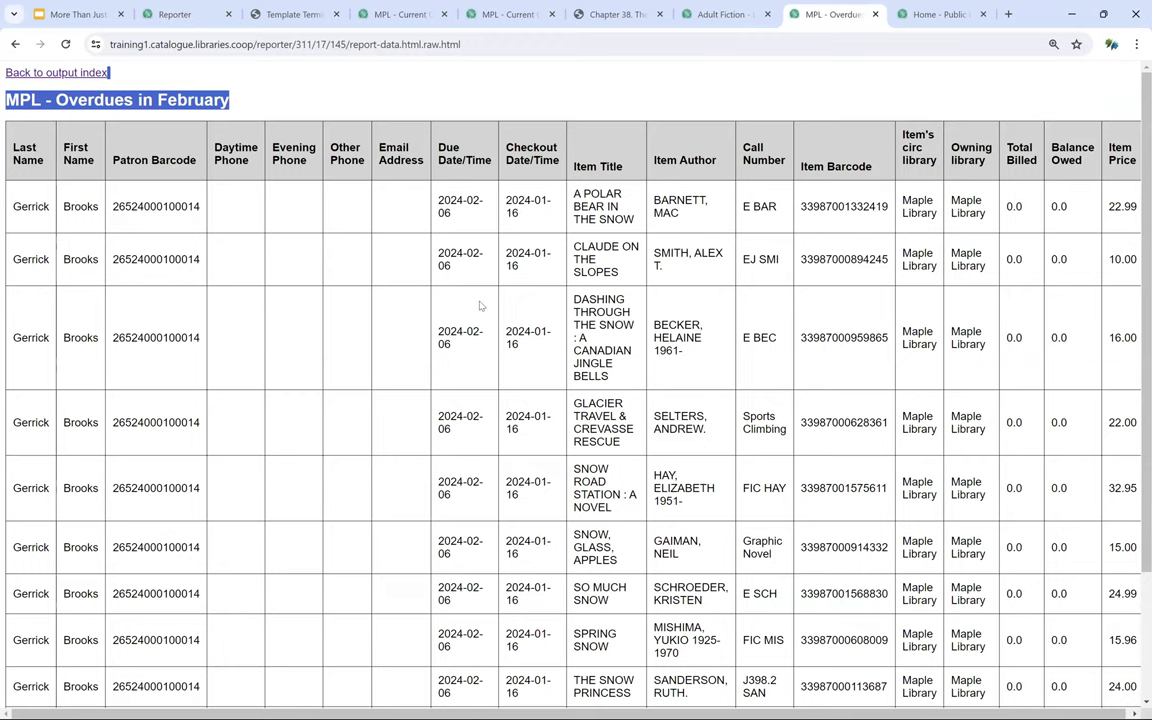
scroll(480, 306, down, 1)
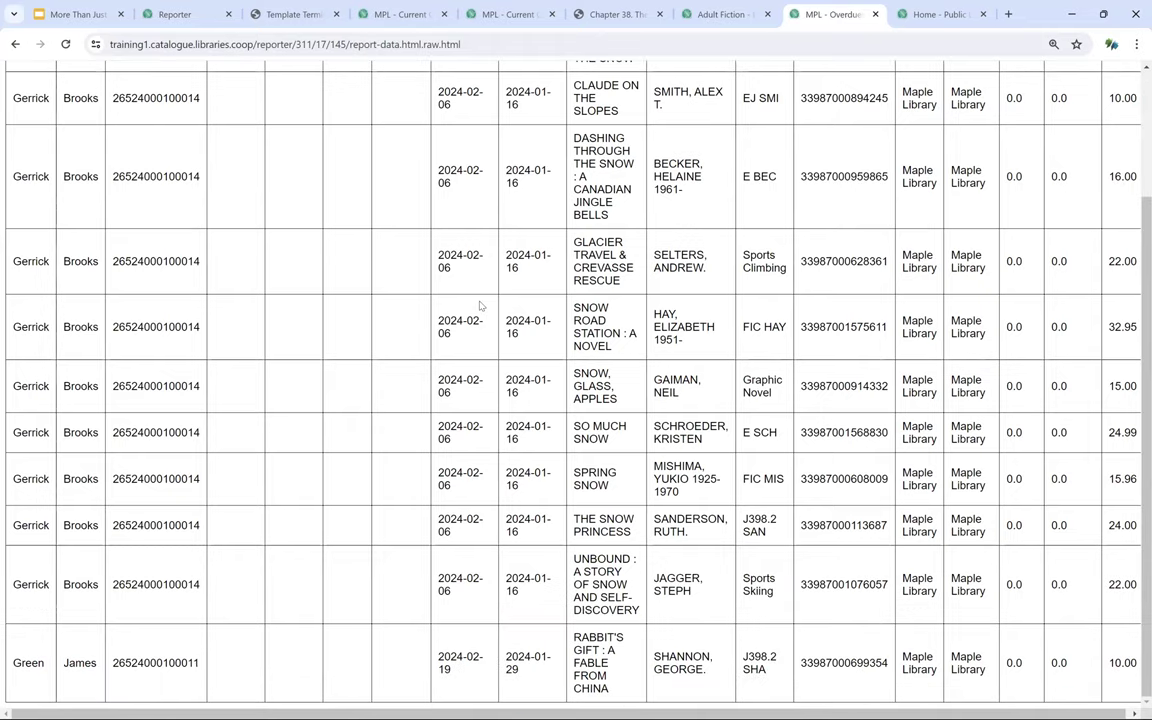
scroll(480, 306, up, 1)
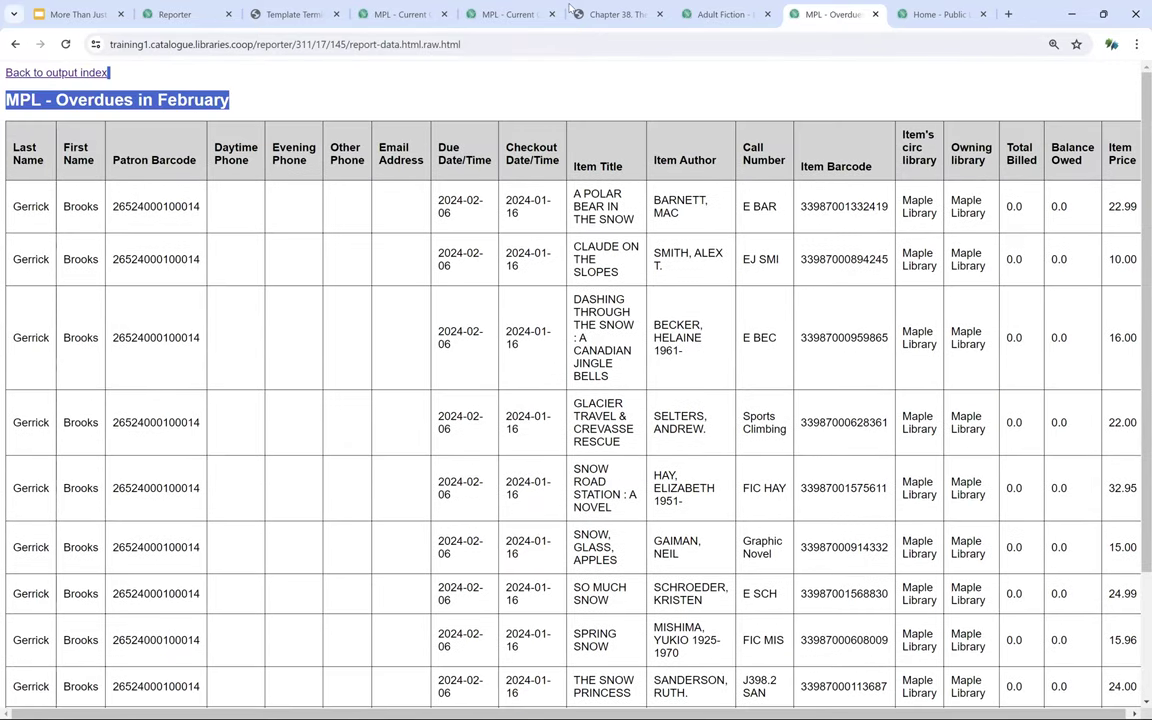
- Return to the Reporter tab, list the Editing Templates folder, and open the shared GreenLand_templates folder Local Administration (GLCONS)
click(185, 18)
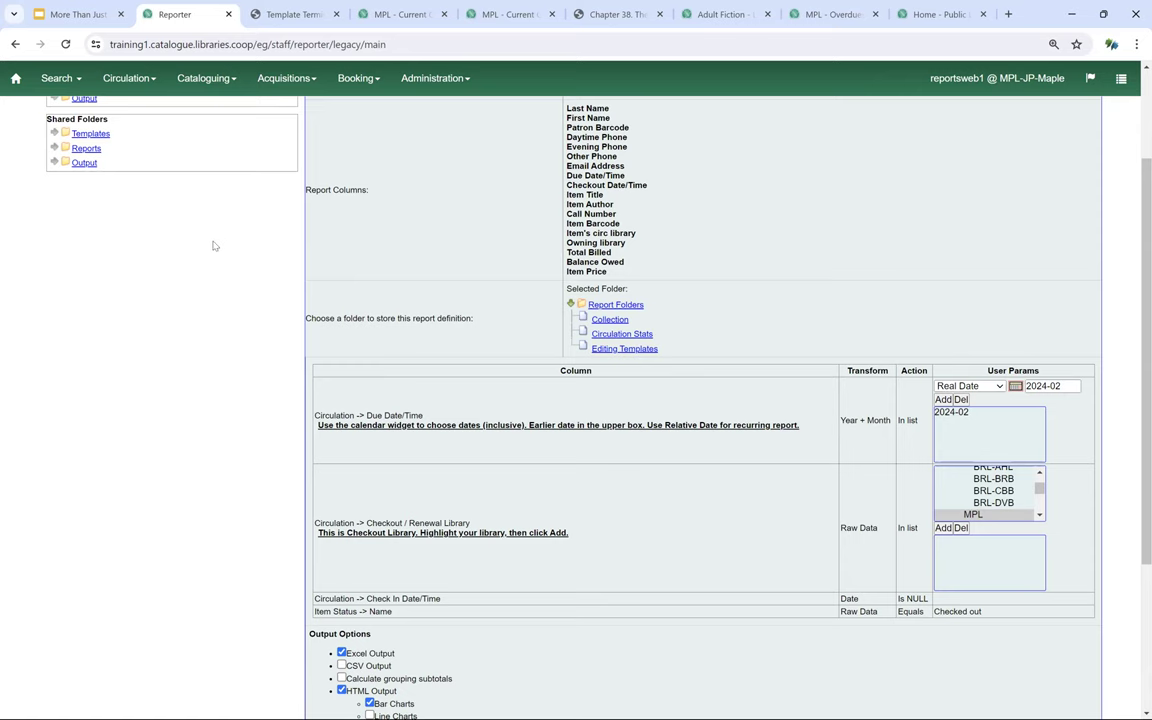
scroll(211, 248, up, 2)
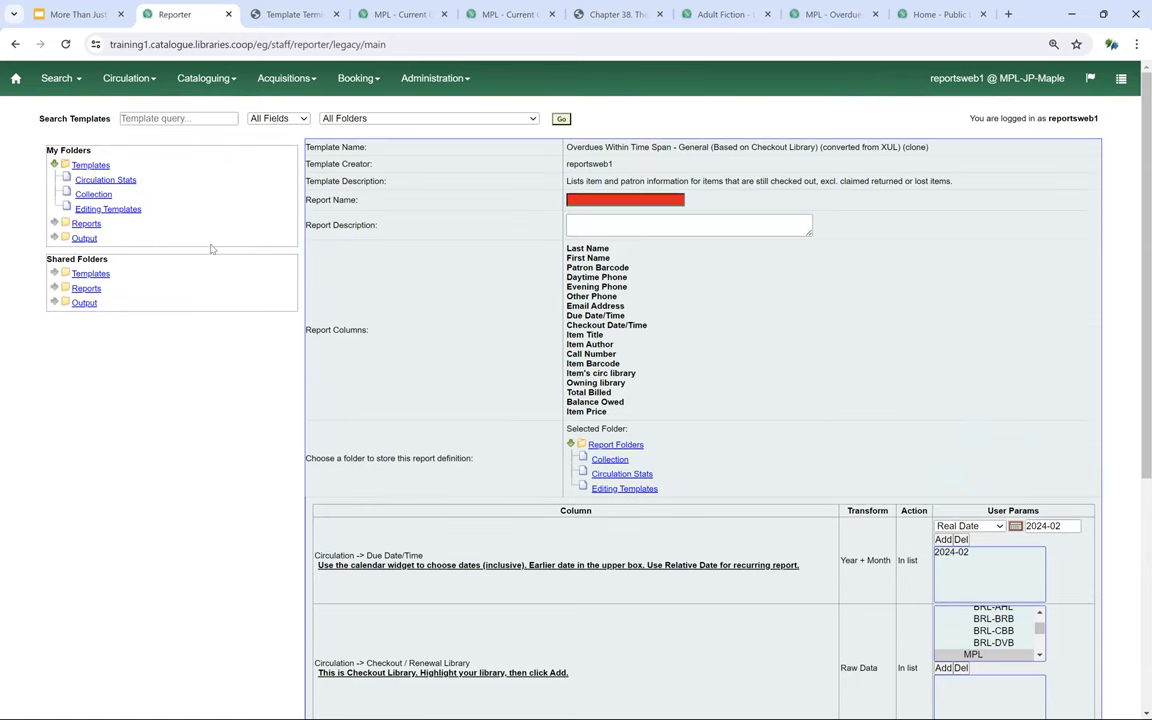
click(104, 210)
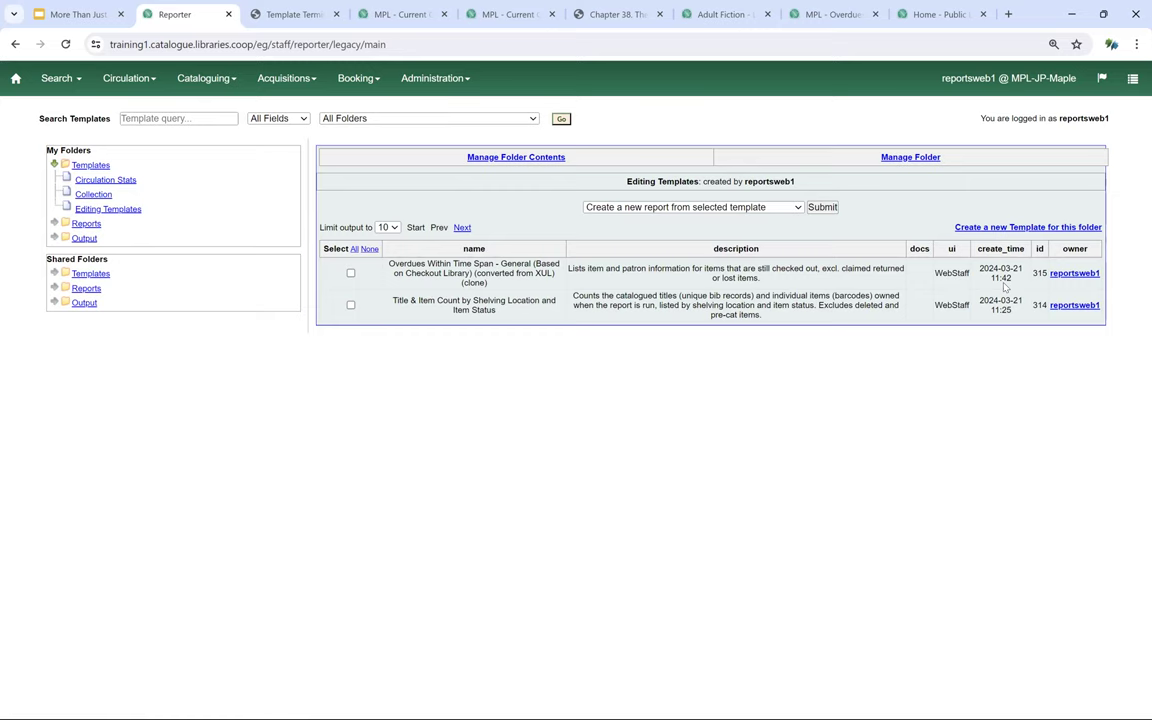
click(55, 274)
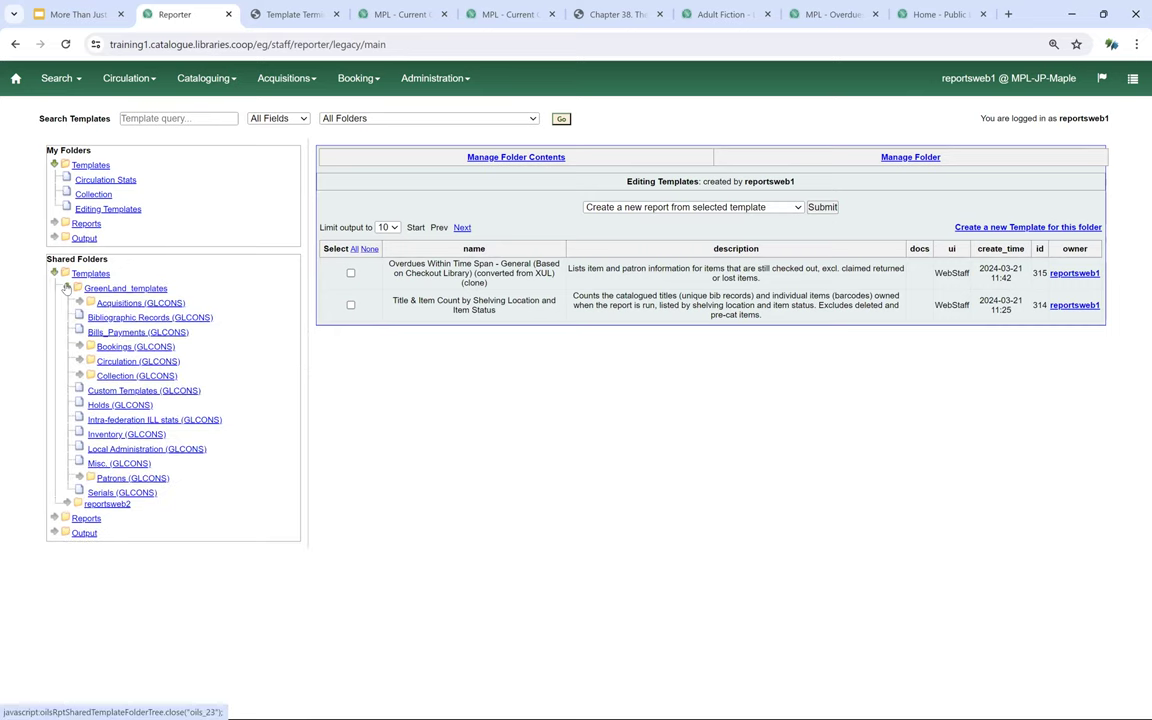
click(140, 449)
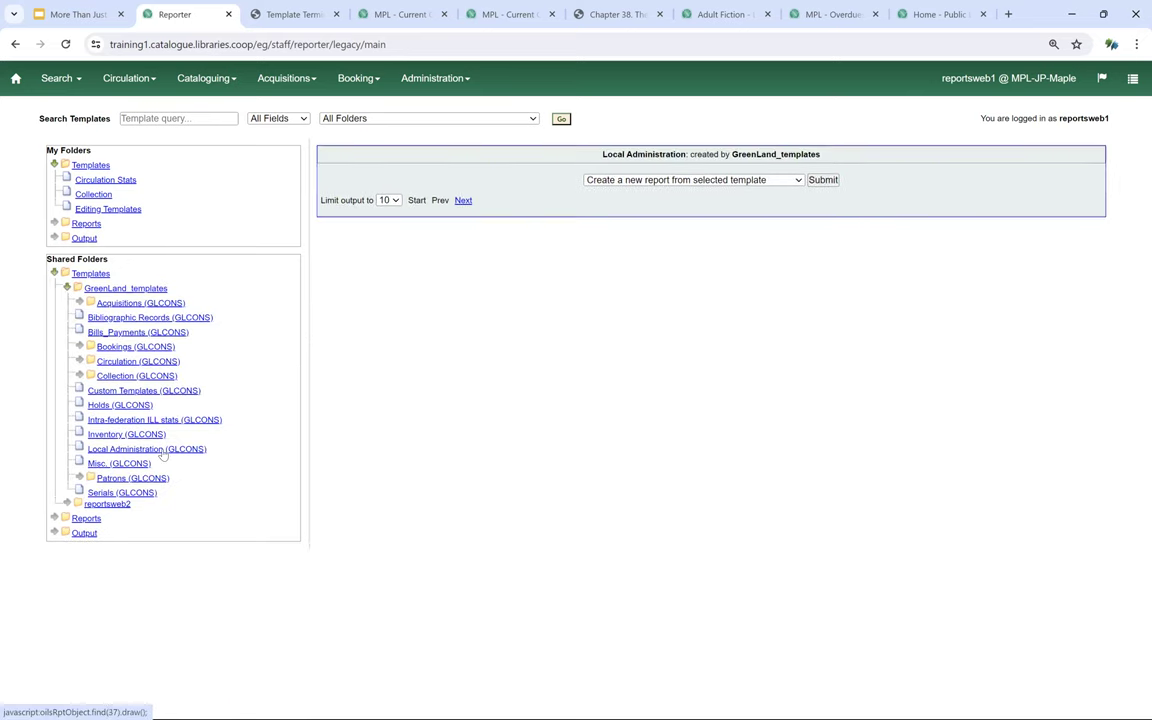